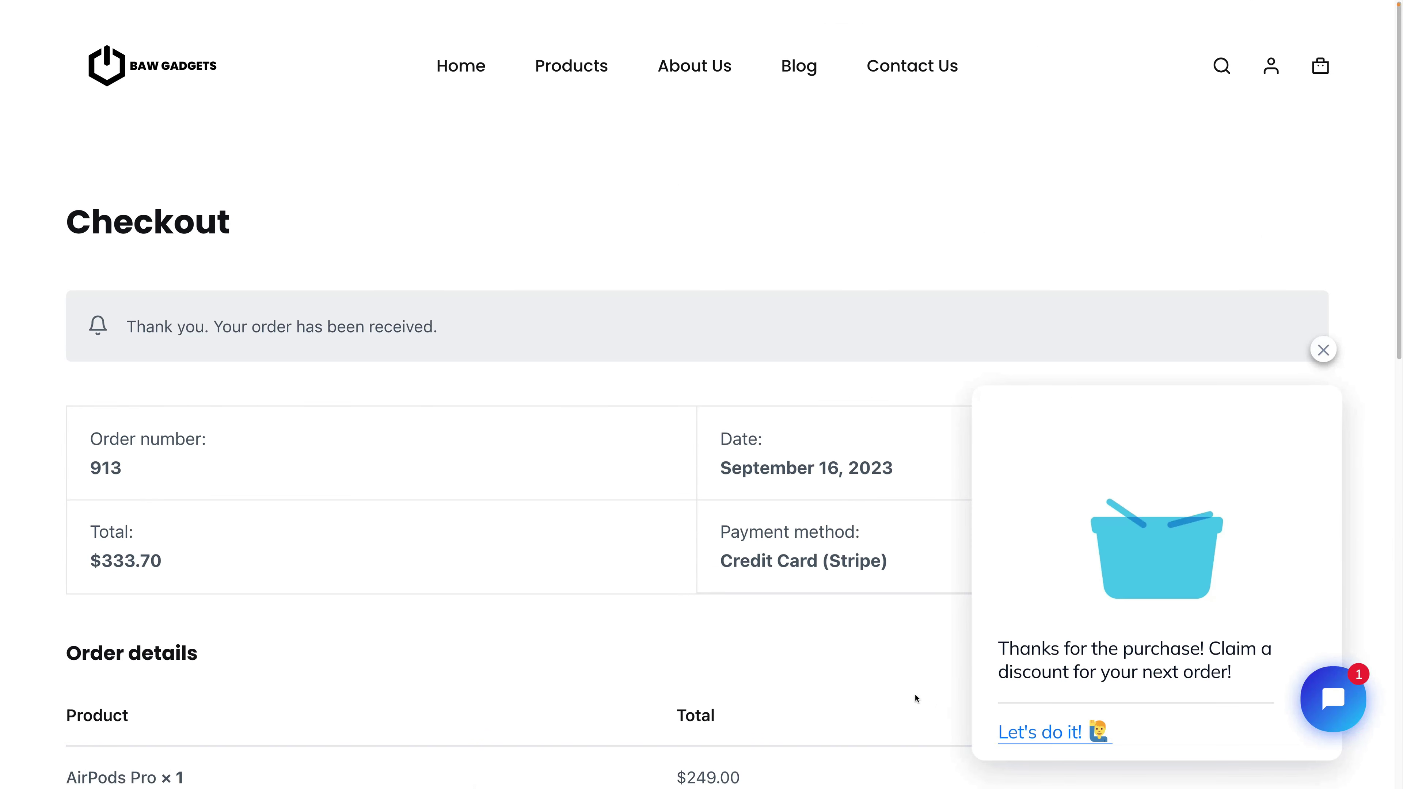
Claim the gadget10 discount in the chat and send a question about returning an item
click(1061, 743)
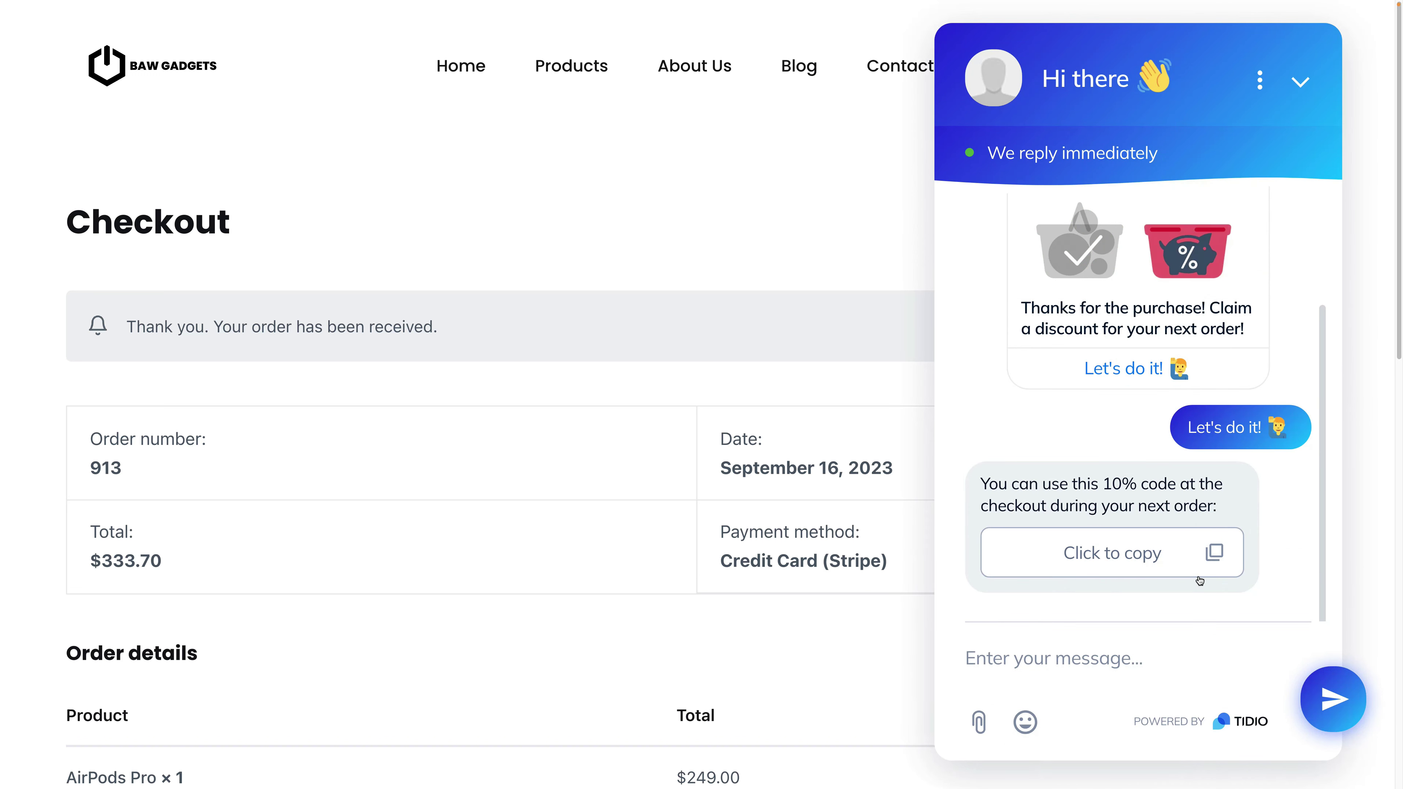
click(1091, 655)
text(I need to send an item back, how does this work?)
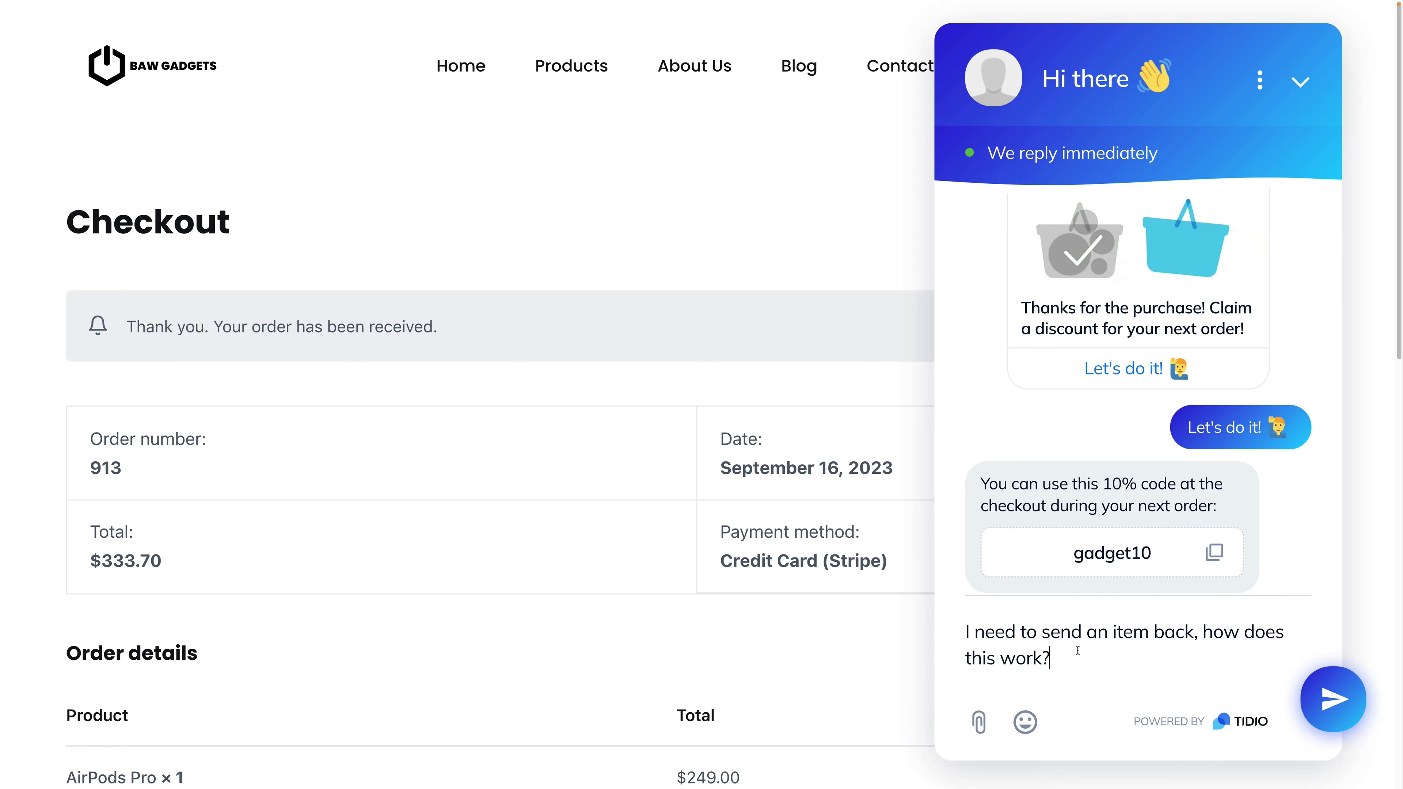
key(Return)
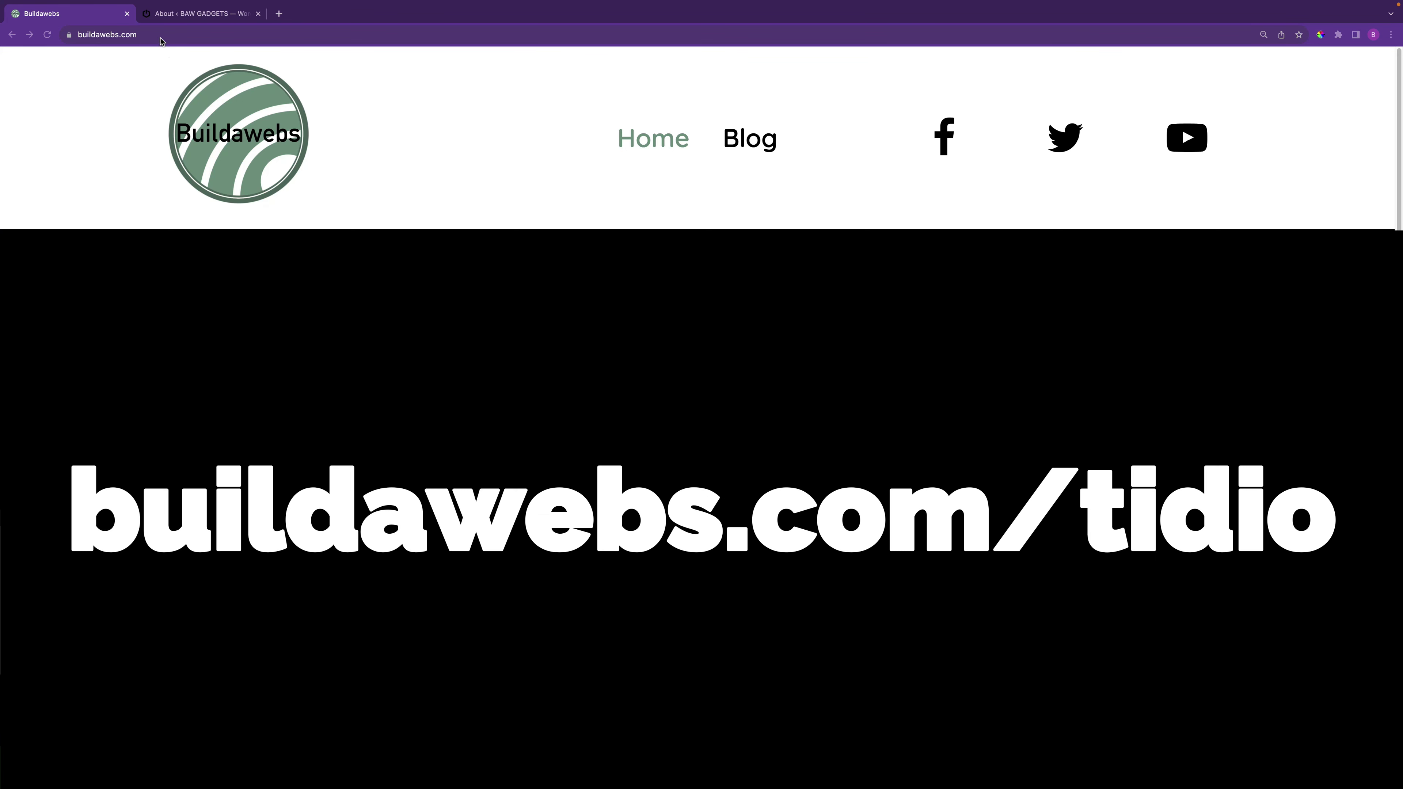
Load the Tidio signup link at buildawebs.com/tidio
click(163, 35)
click(182, 35)
text(/tidio)
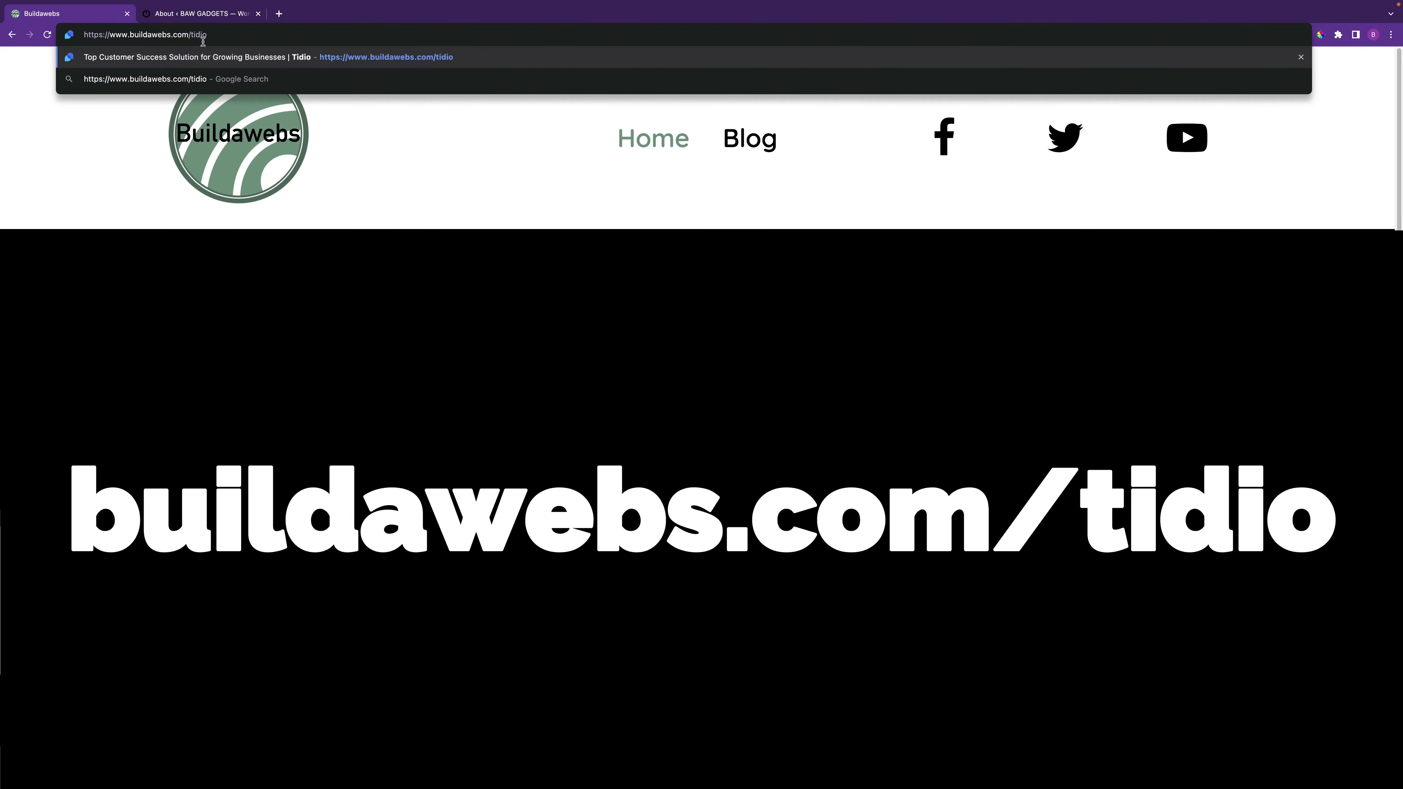
key(Return)
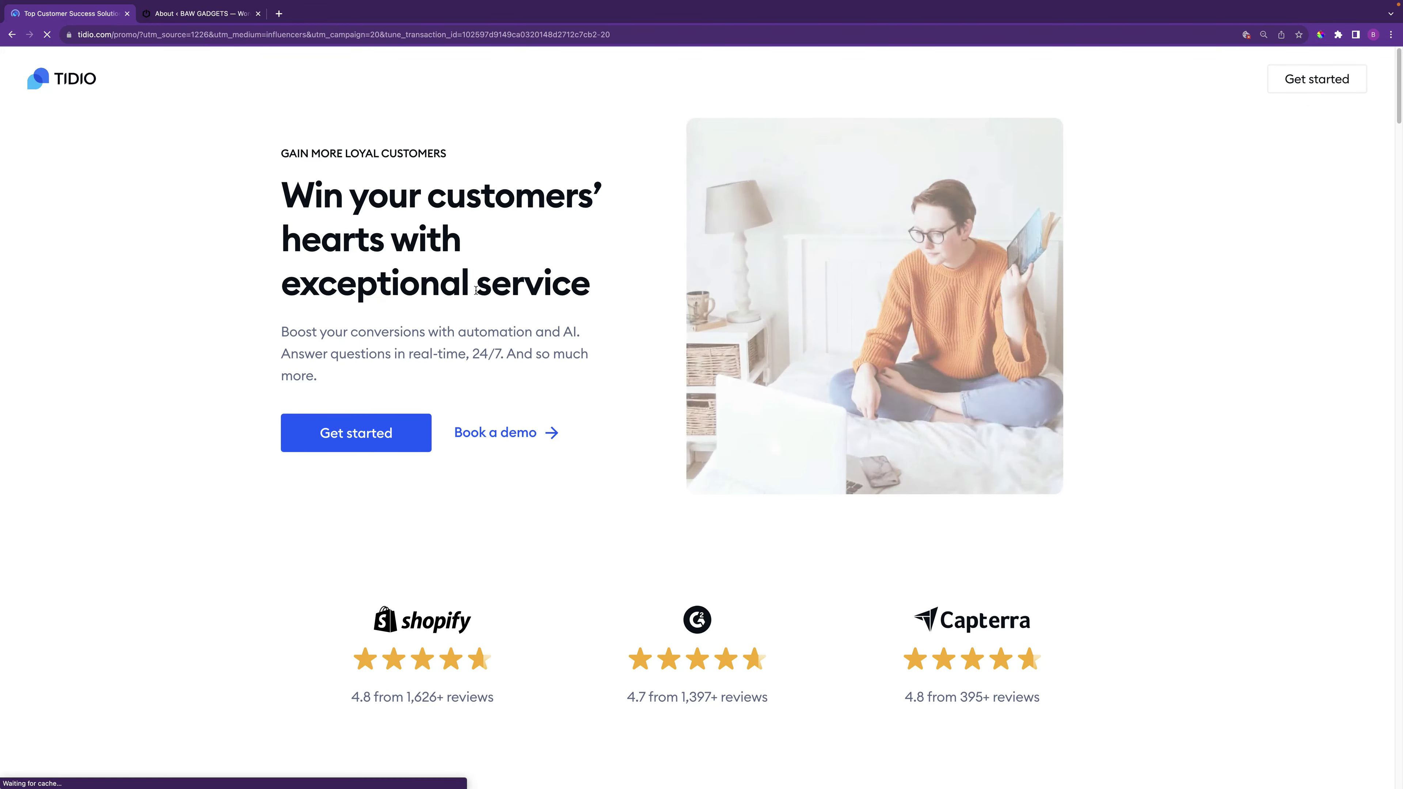
Create a free Tidio account with email, password and the bawgadgets.com website, accepting the terms
click(369, 436)
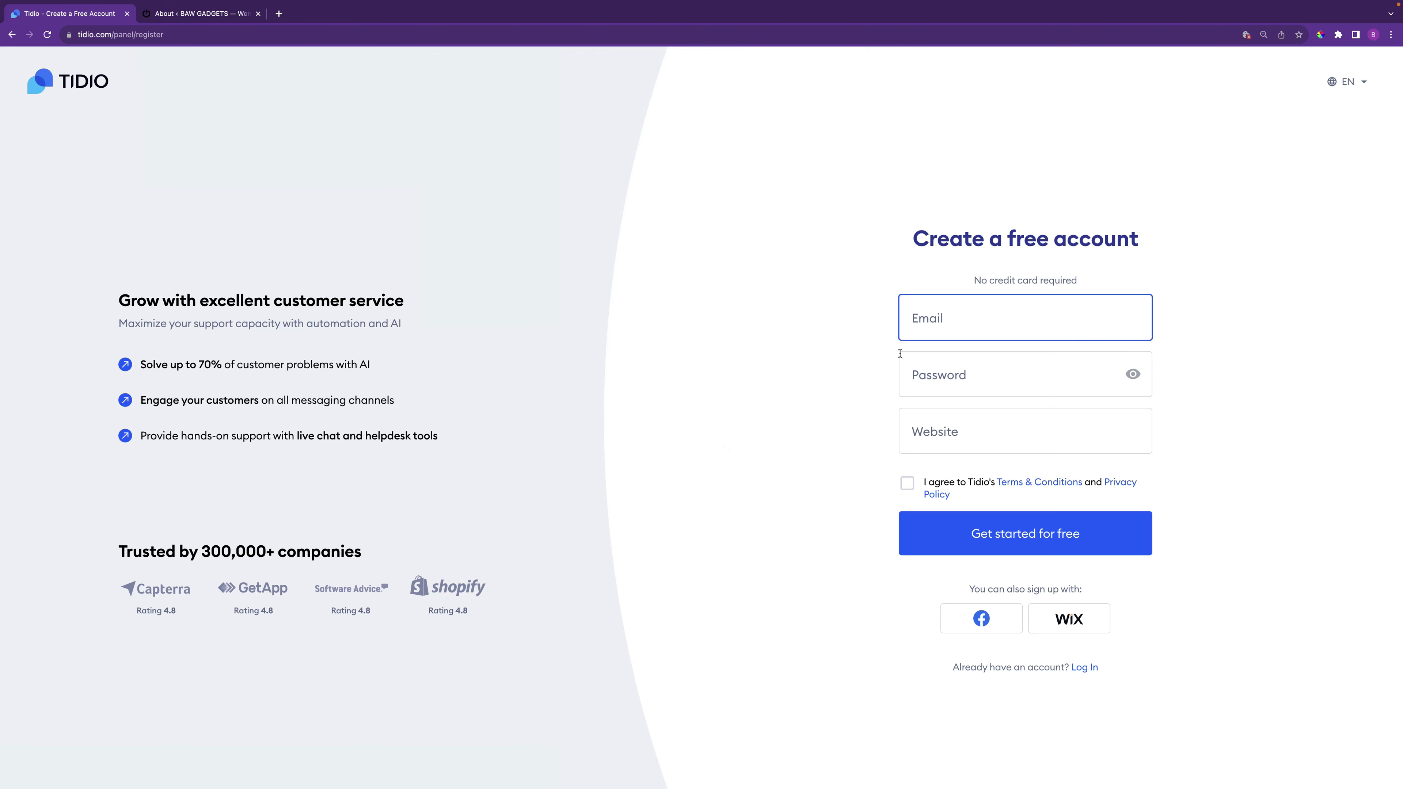
click(981, 369)
click(960, 444)
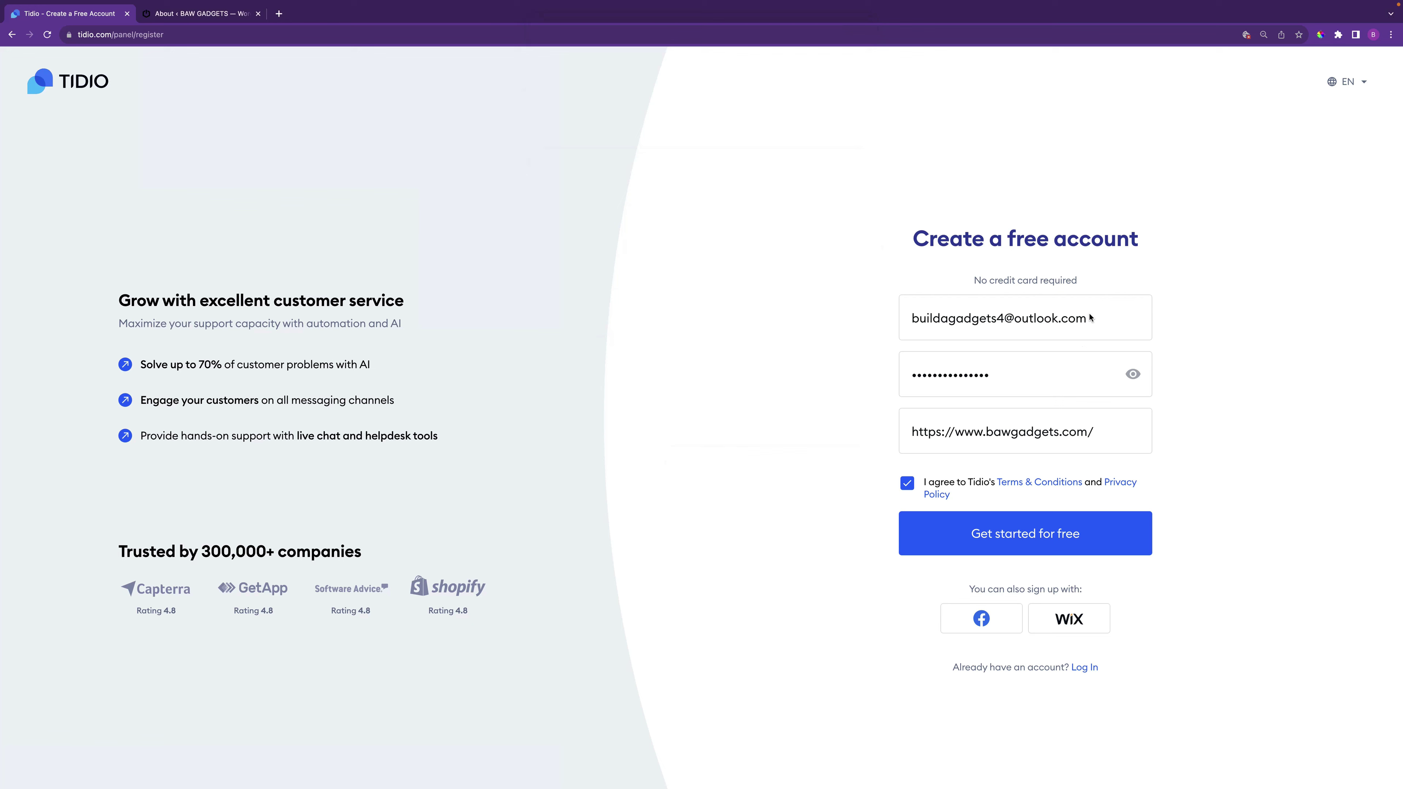
click(1065, 373)
click(1093, 437)
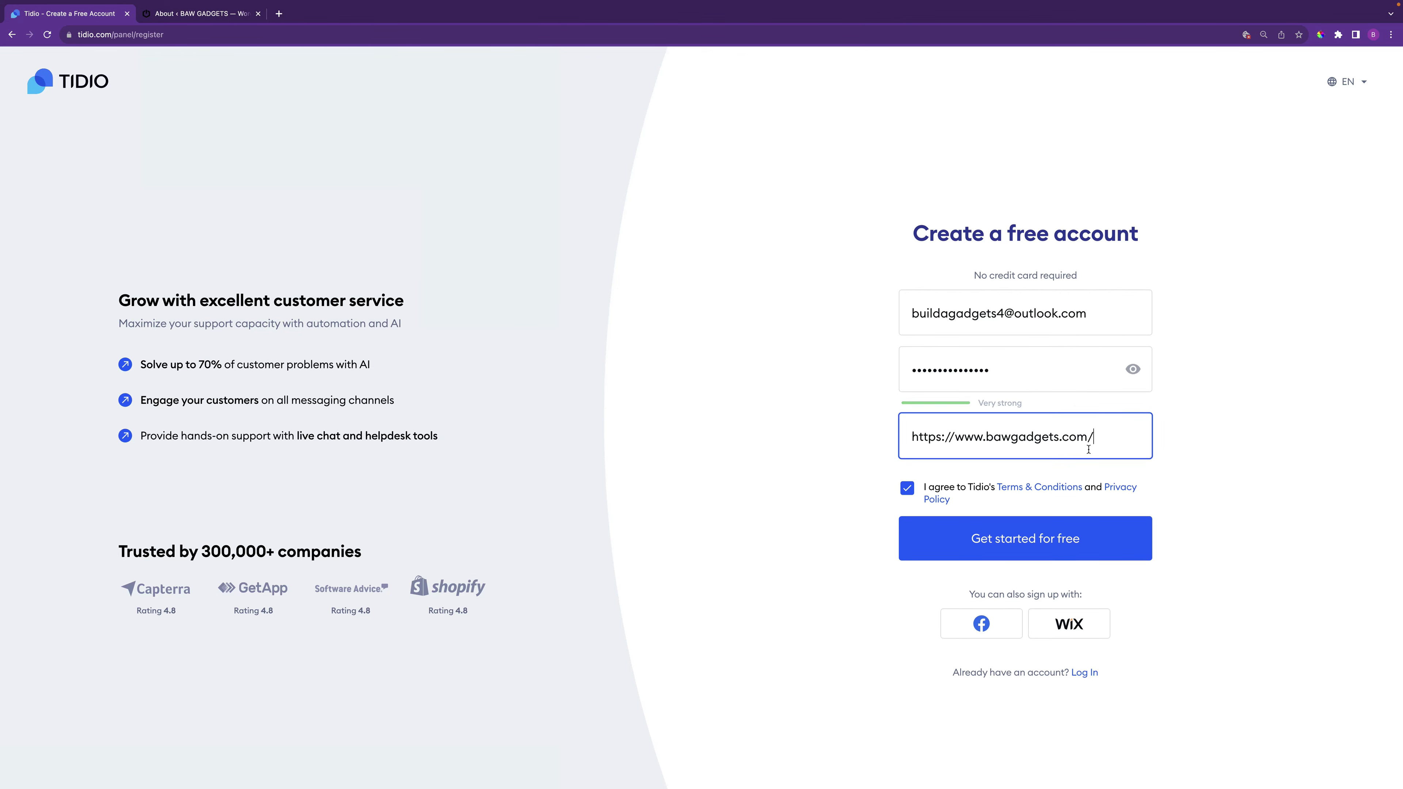
click(1025, 539)
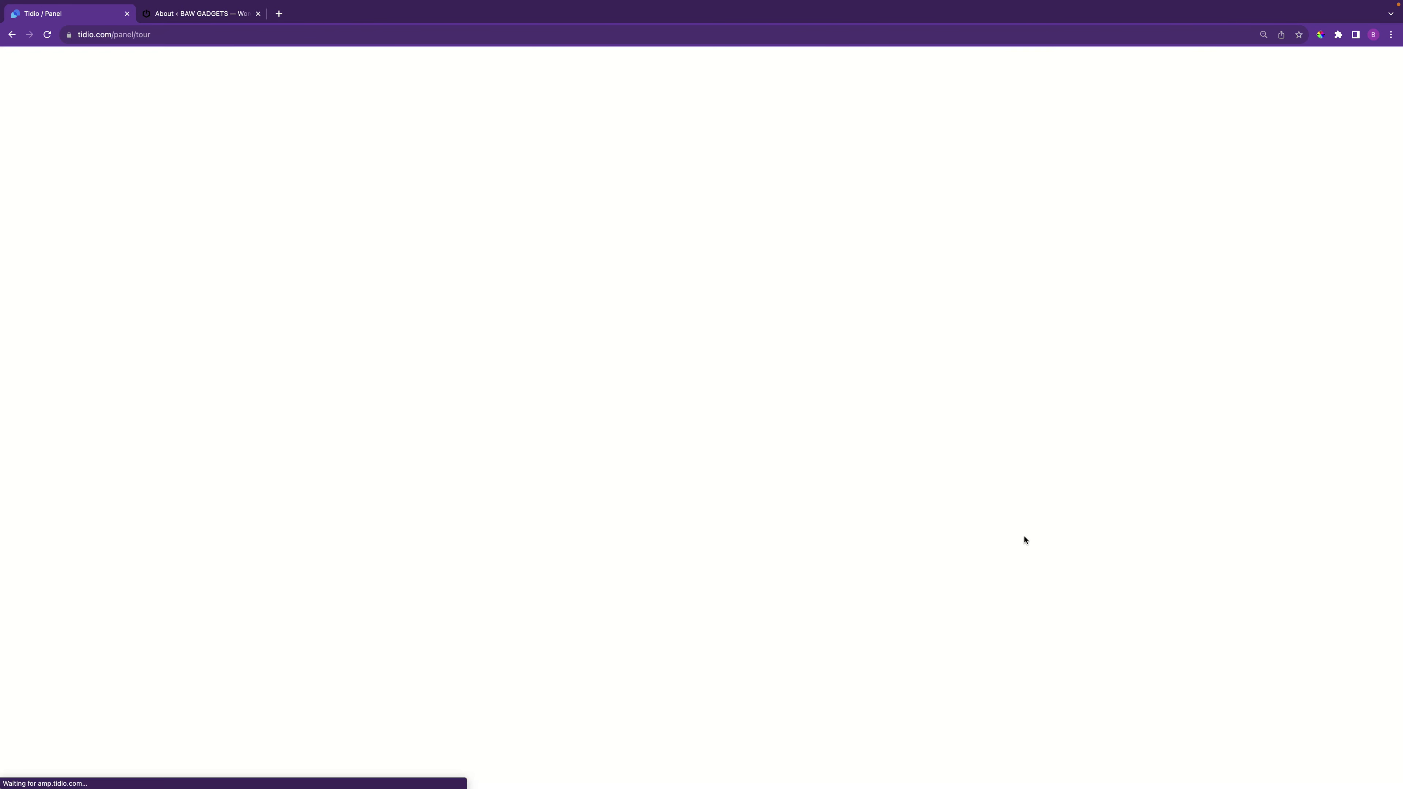
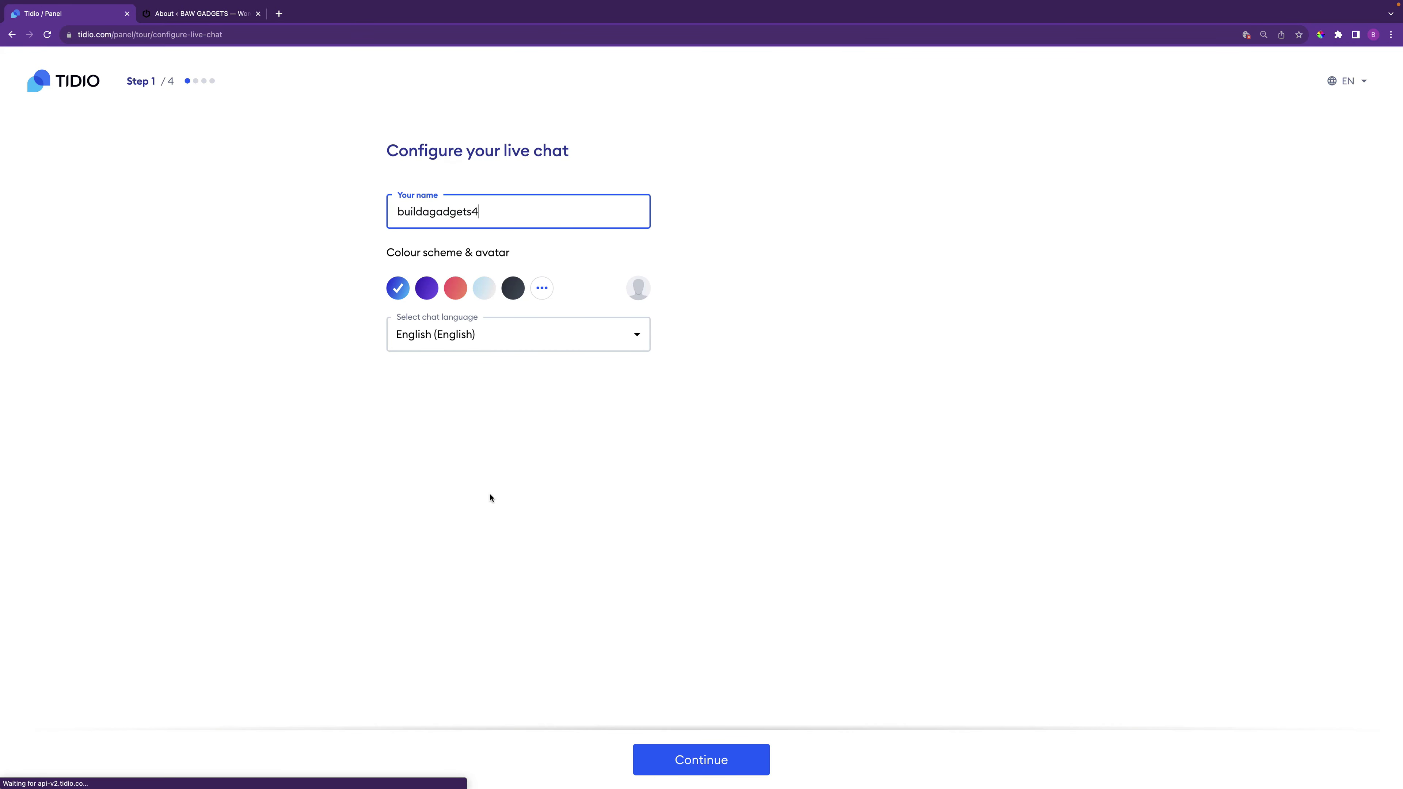
Replace the default chat display name with the agent's first name
double_click(493, 211)
text(Jonathan)
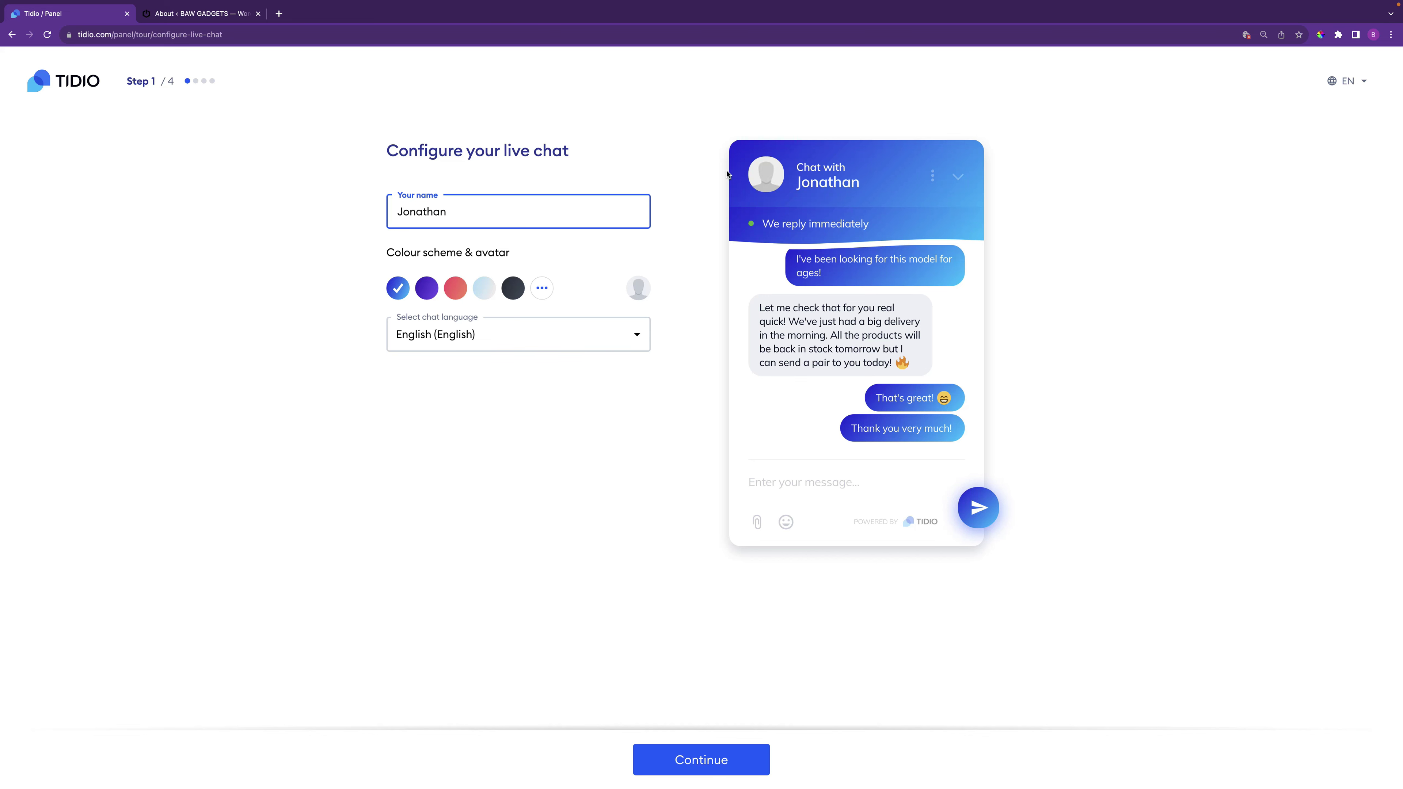
Preview the purple, red and dark colour schemes, then keep blue and continue
click(426, 288)
click(455, 289)
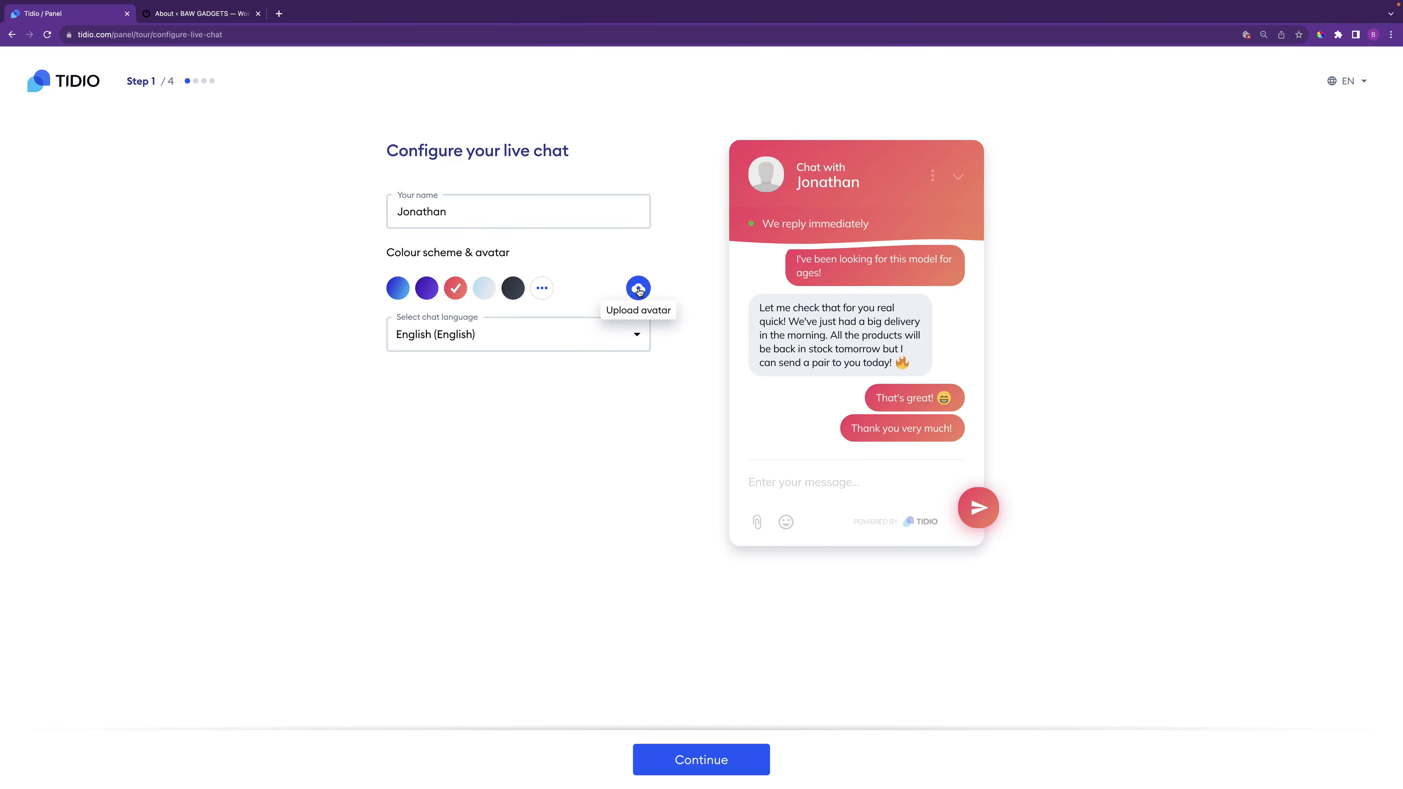
click(509, 291)
click(398, 288)
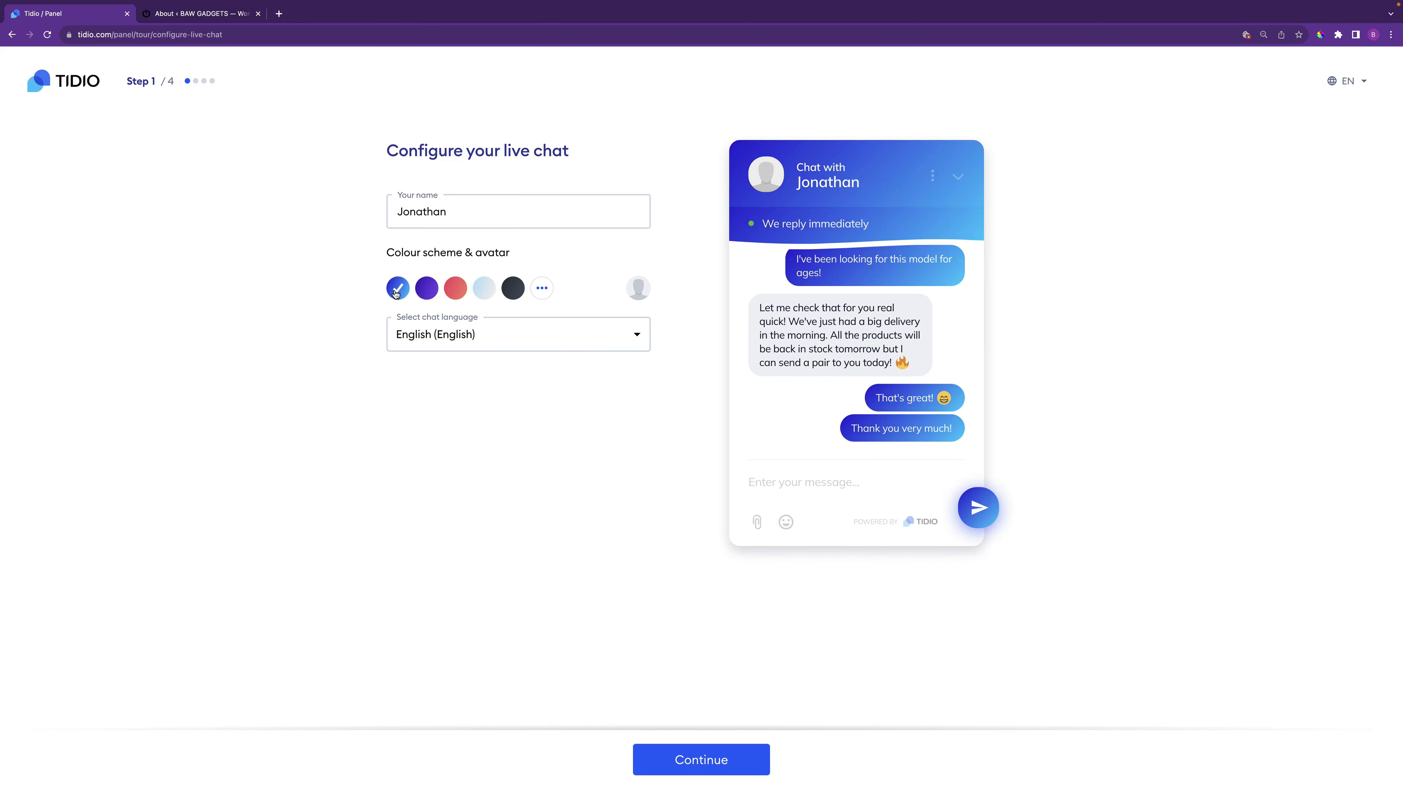
click(706, 768)
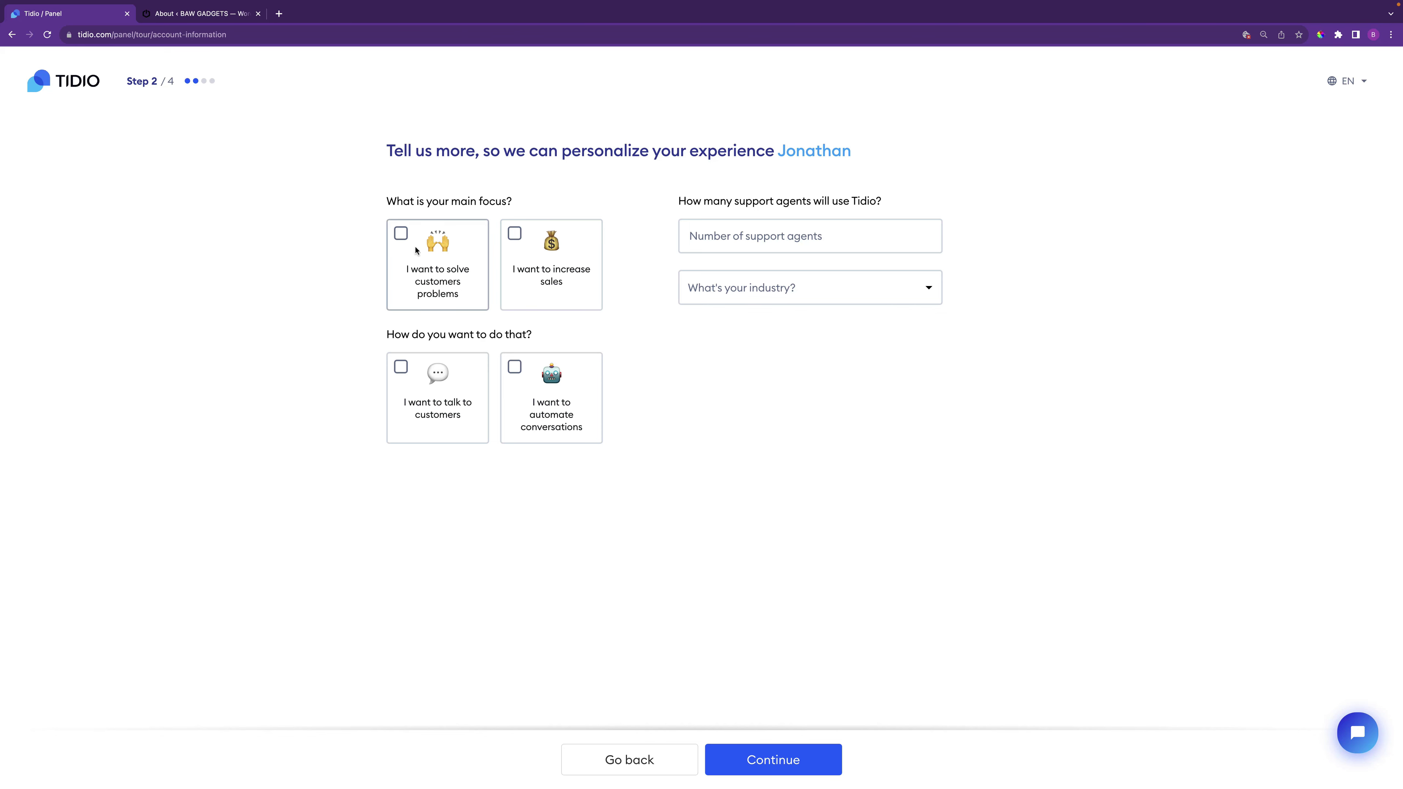
Select all four focus goals: solving problems, increasing sales, talking to customers, automating conversations
click(401, 233)
click(514, 232)
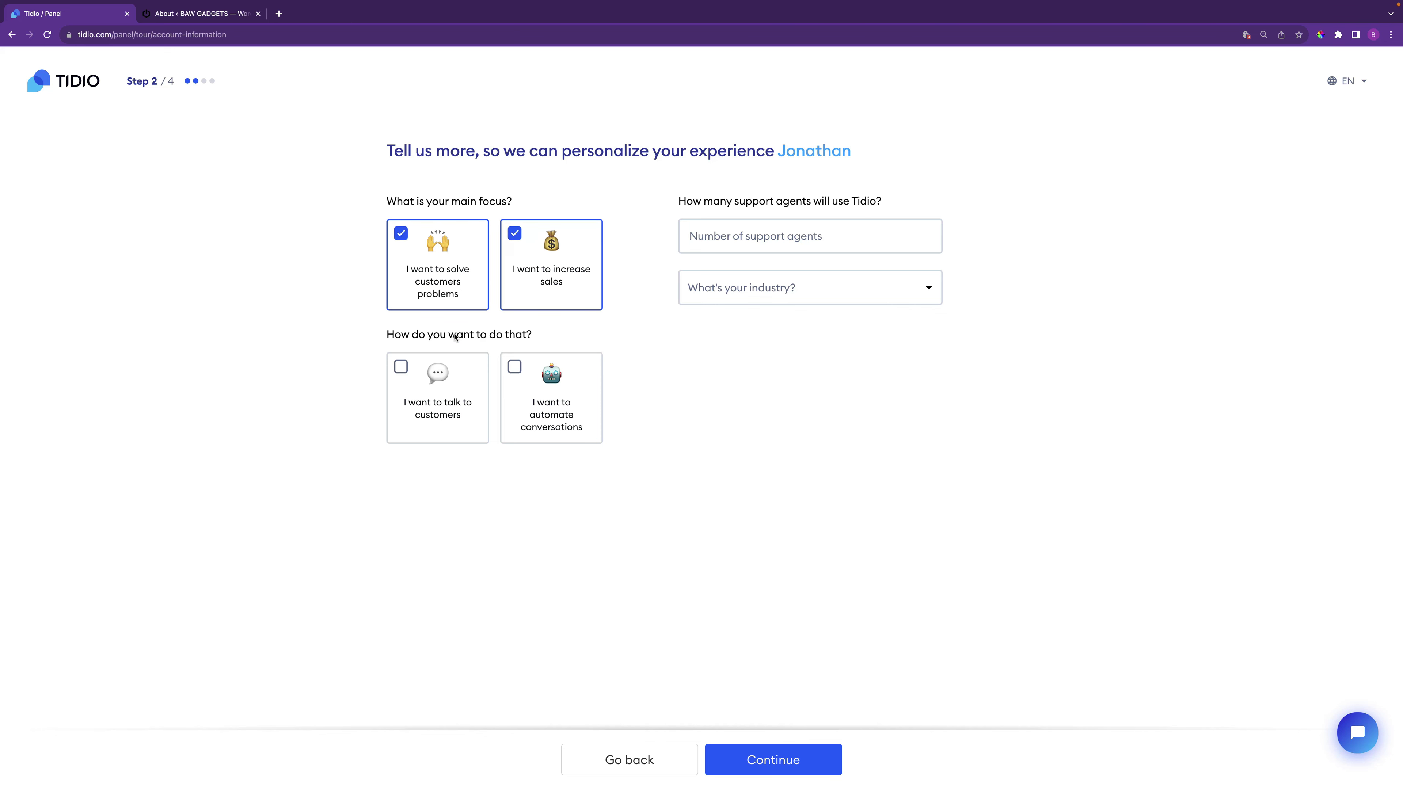
click(401, 367)
click(514, 368)
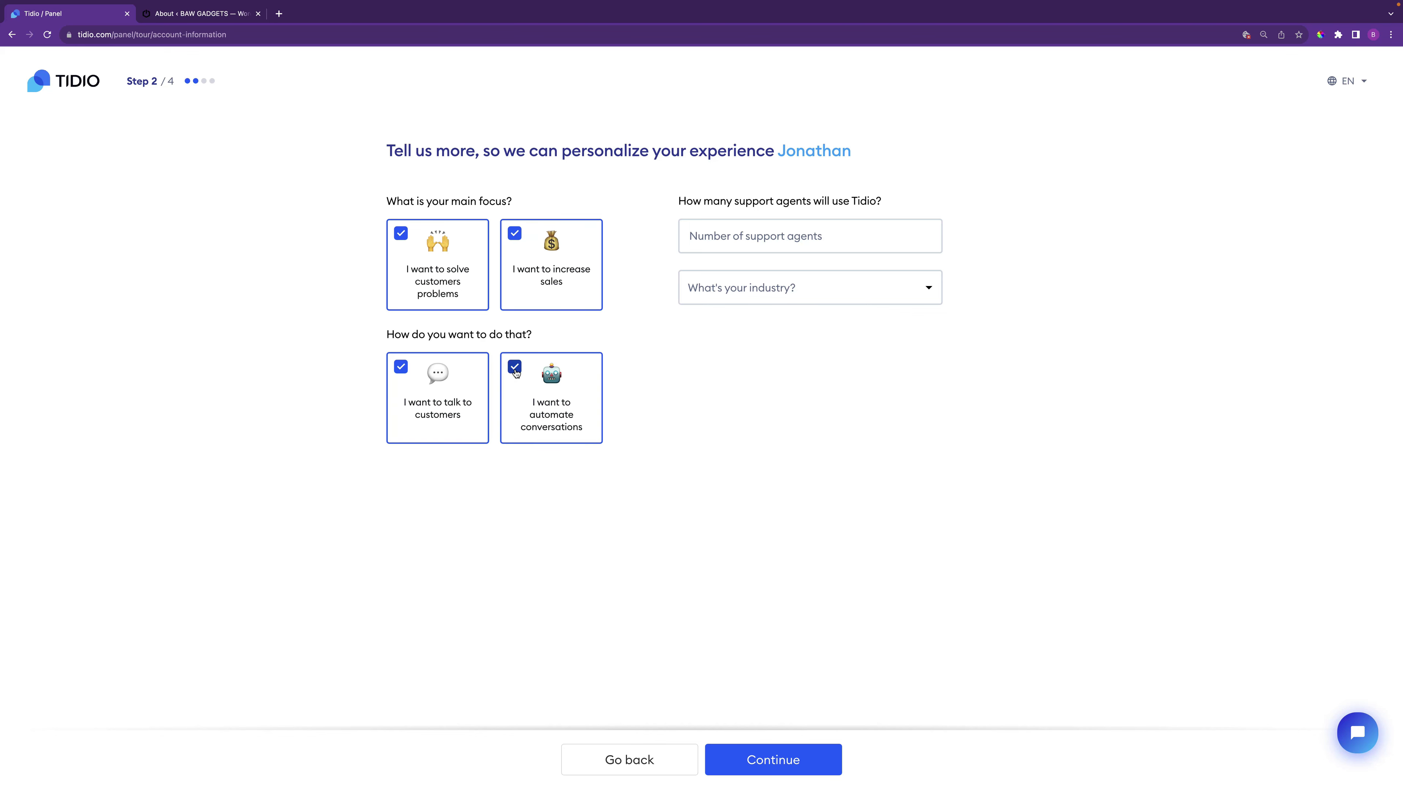
Enter 1 support agent, Online Store industry and '0 - just getting started' customers, then continue
click(761, 237)
text(1)
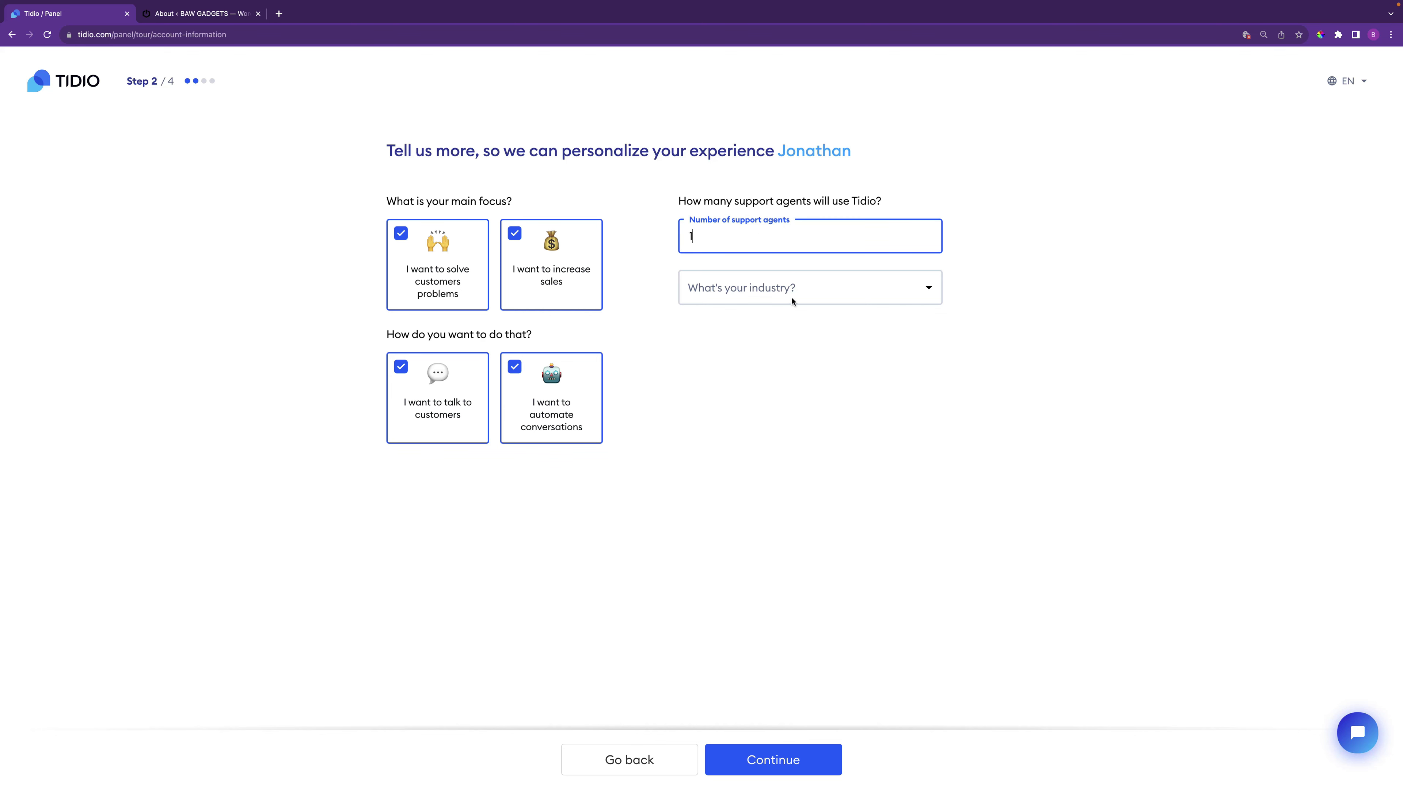
click(803, 296)
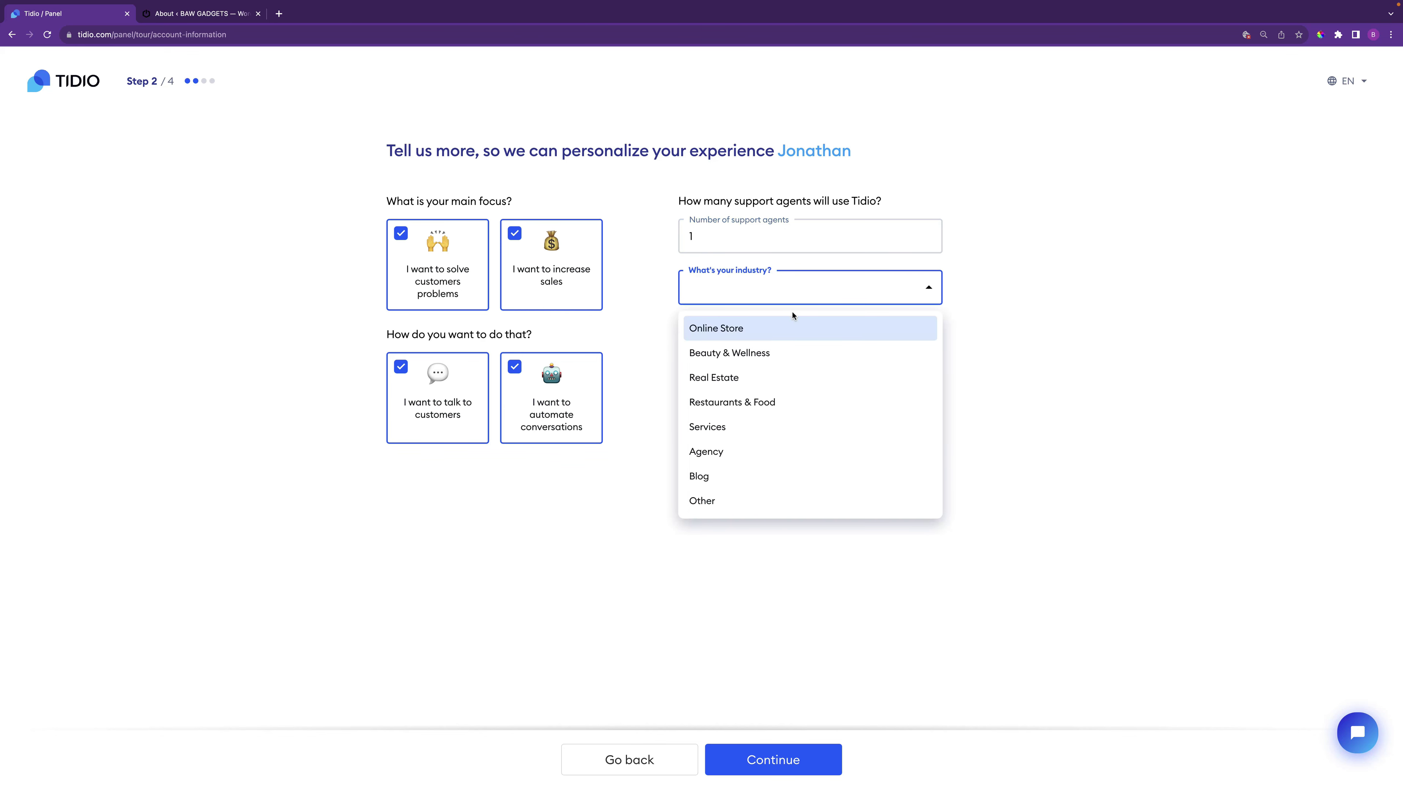
click(753, 329)
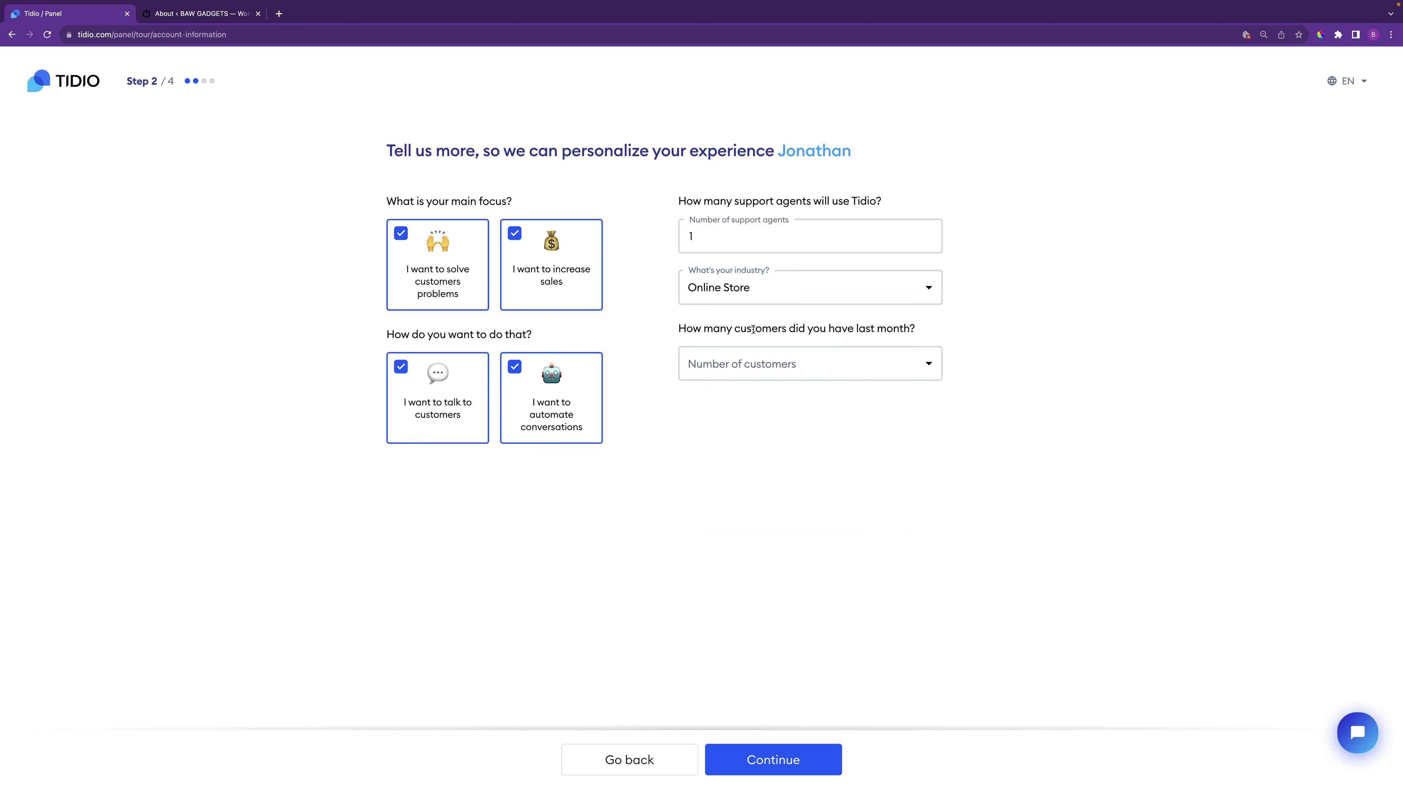
click(774, 368)
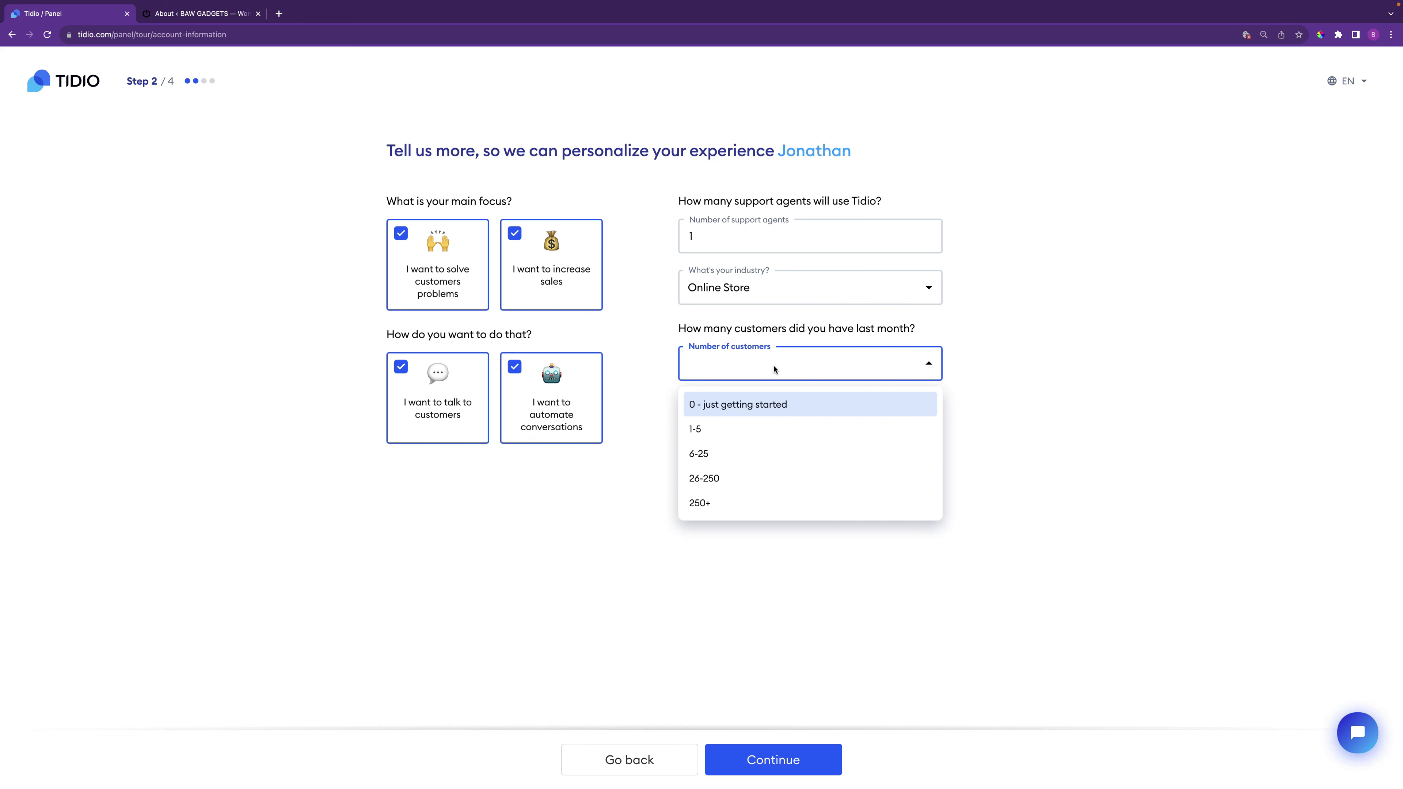
click(756, 404)
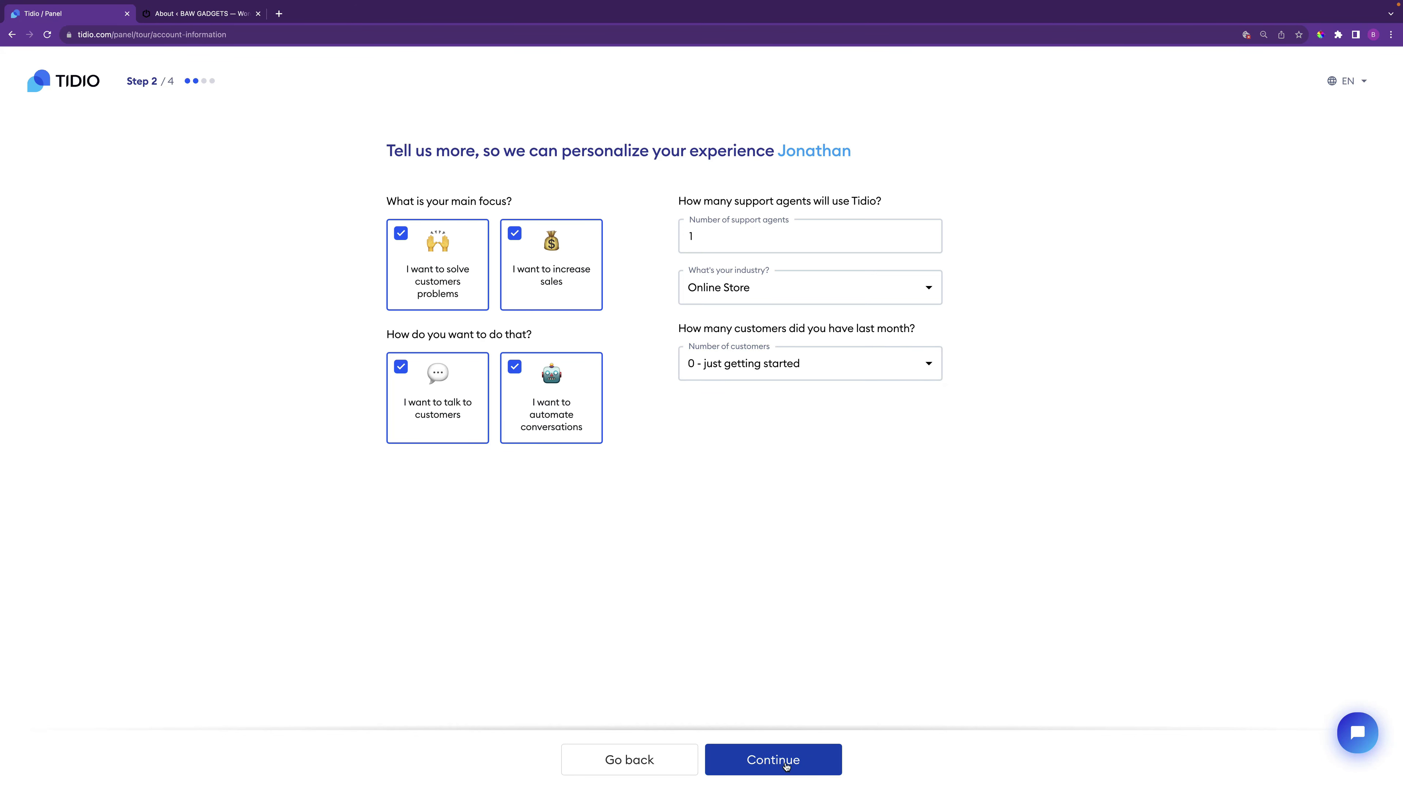
click(785, 765)
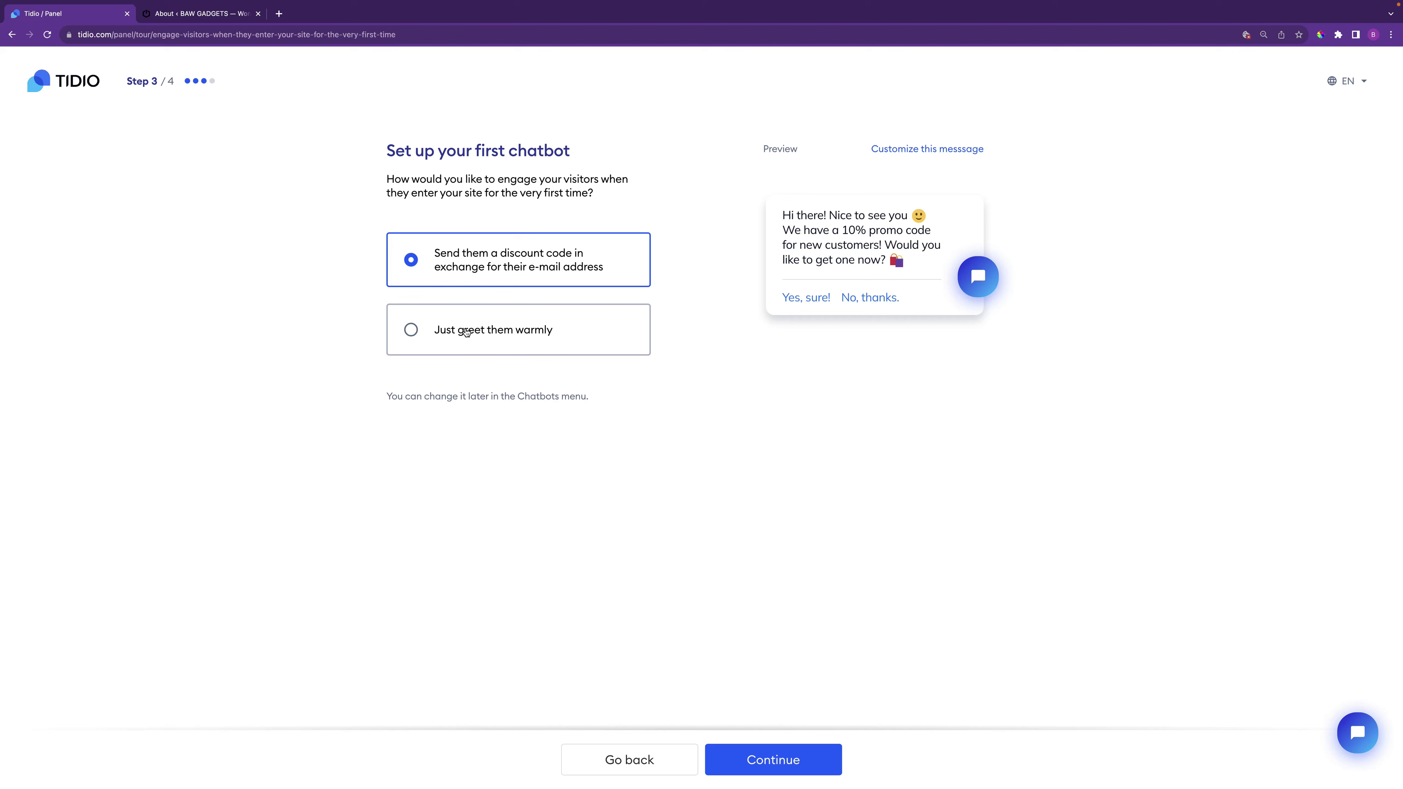
Set the first chatbot to 'Just greet them warmly', pick WordPress as the platform, and finish
click(473, 335)
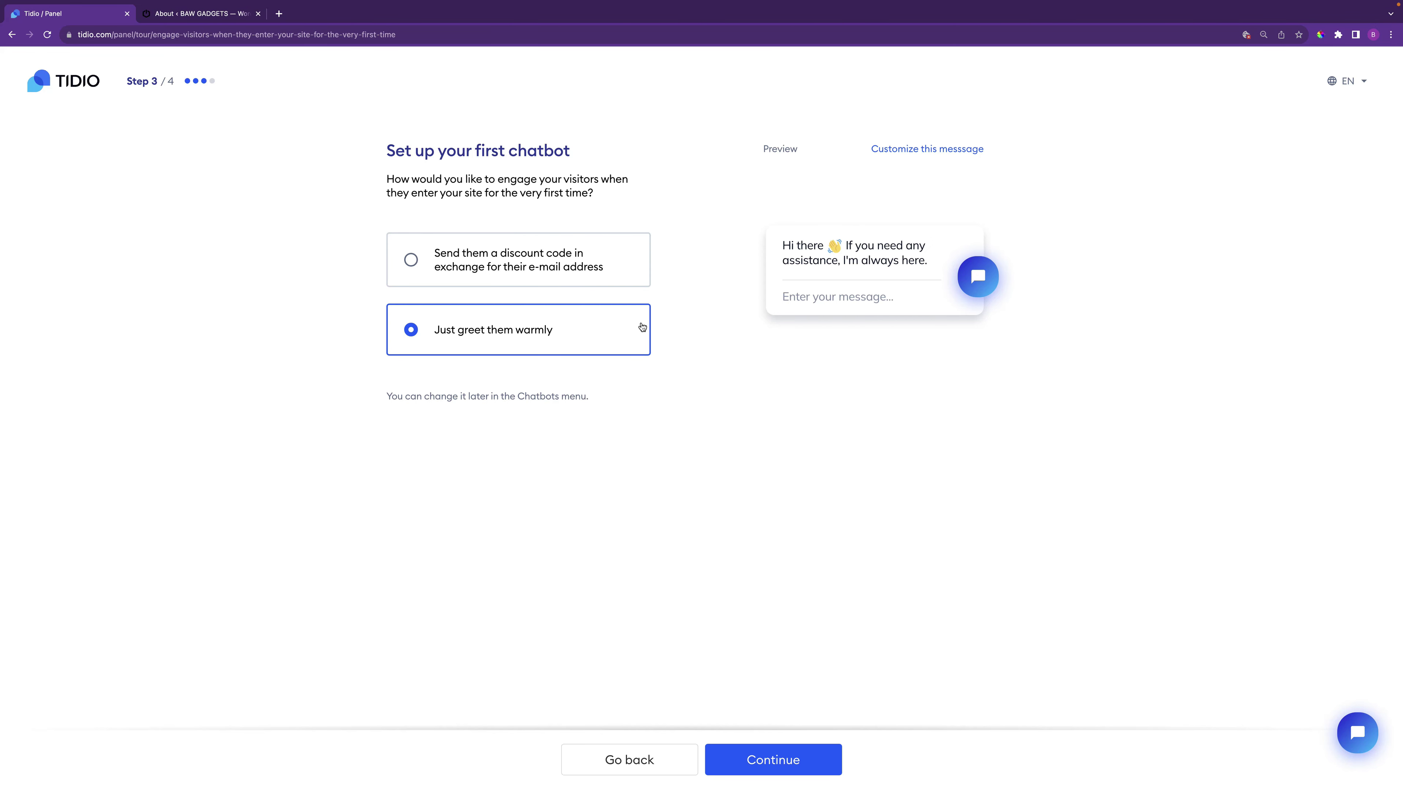
click(786, 761)
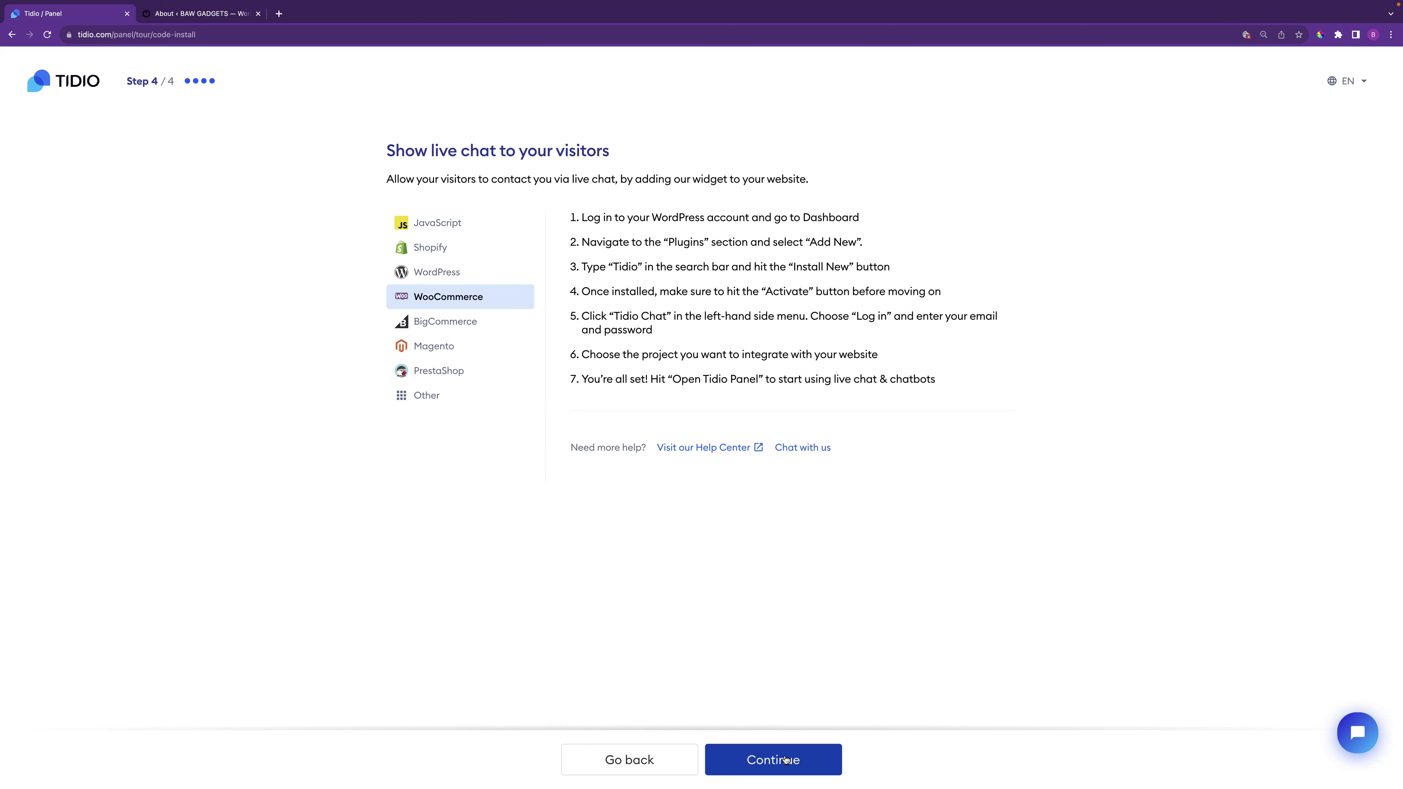
click(473, 274)
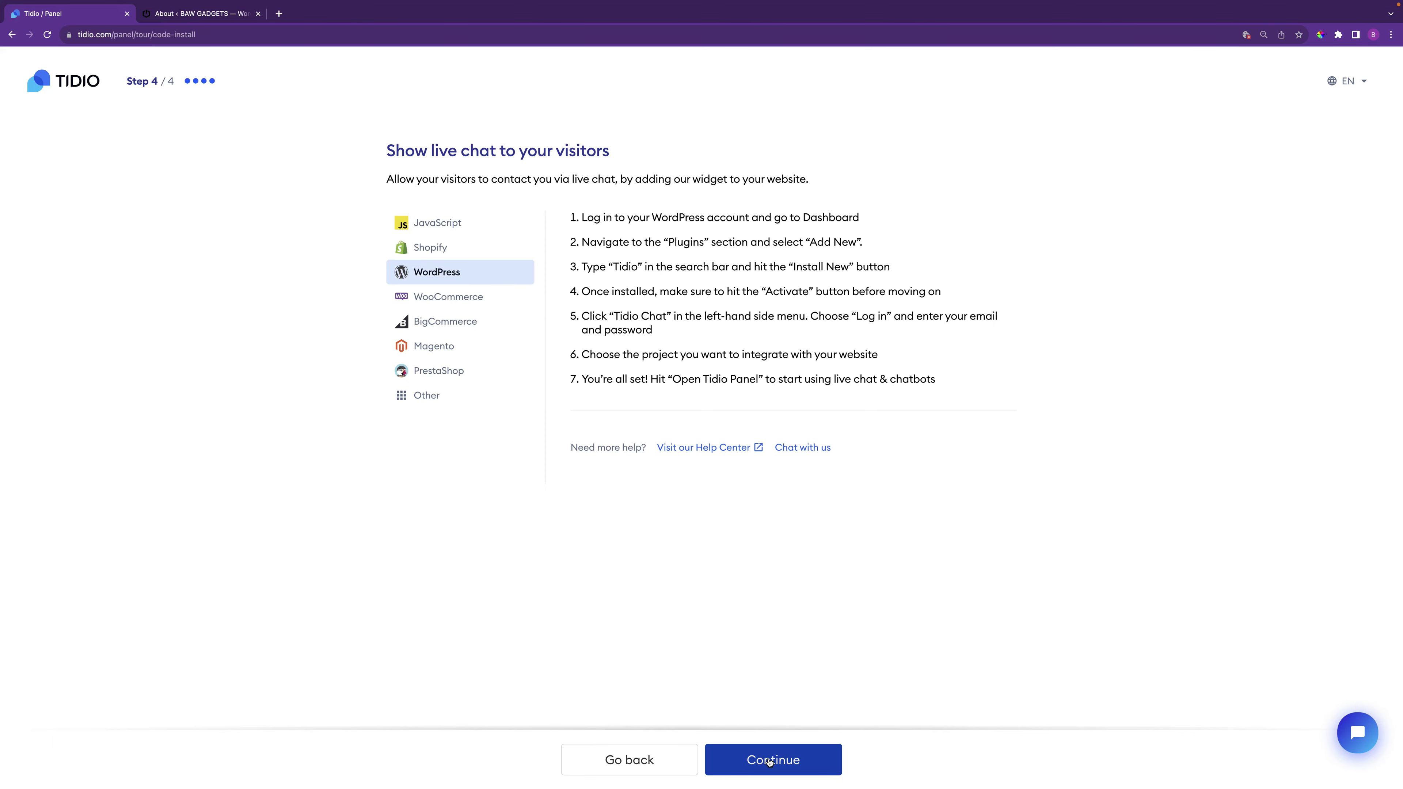
click(769, 762)
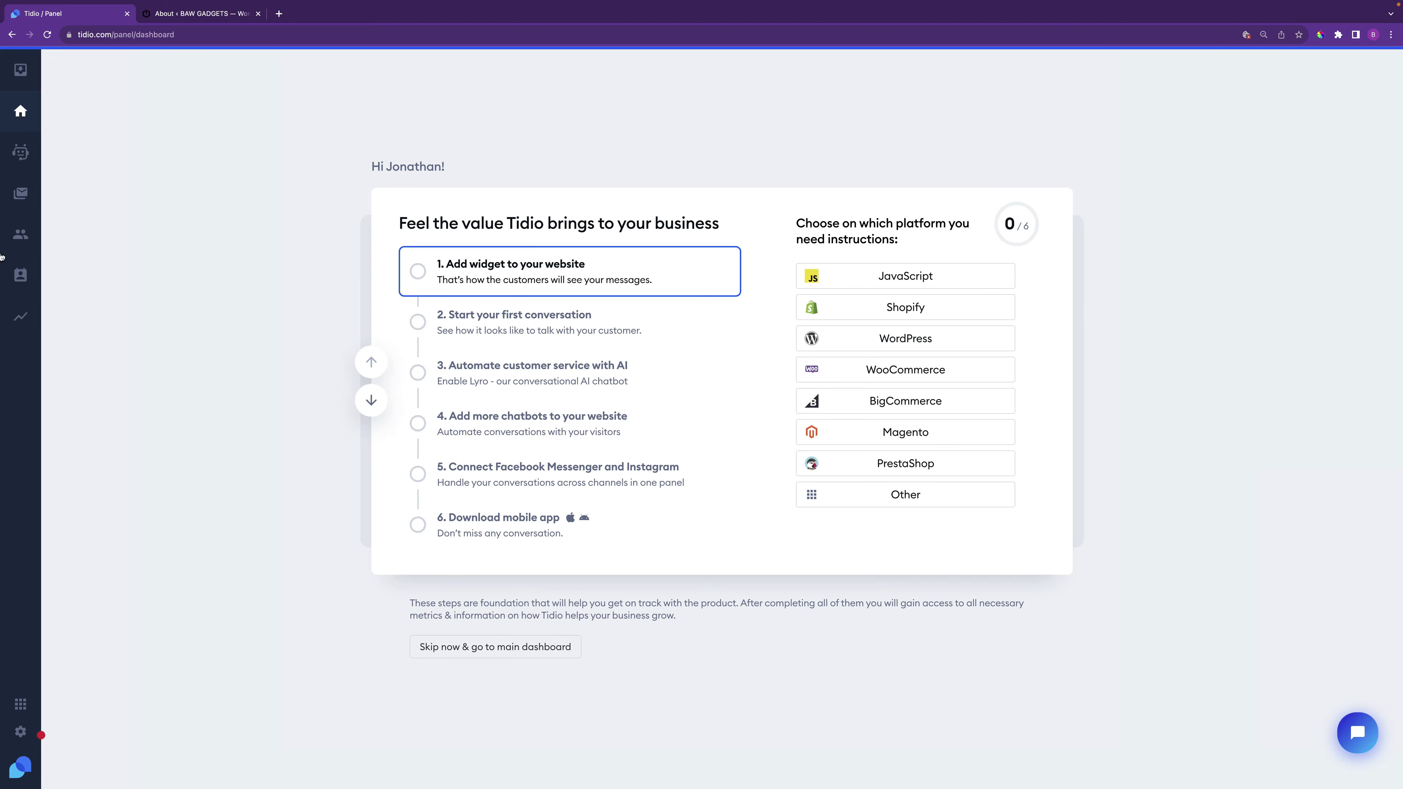
Return to the WordPress admin's Add Plugins page
click(127, 15)
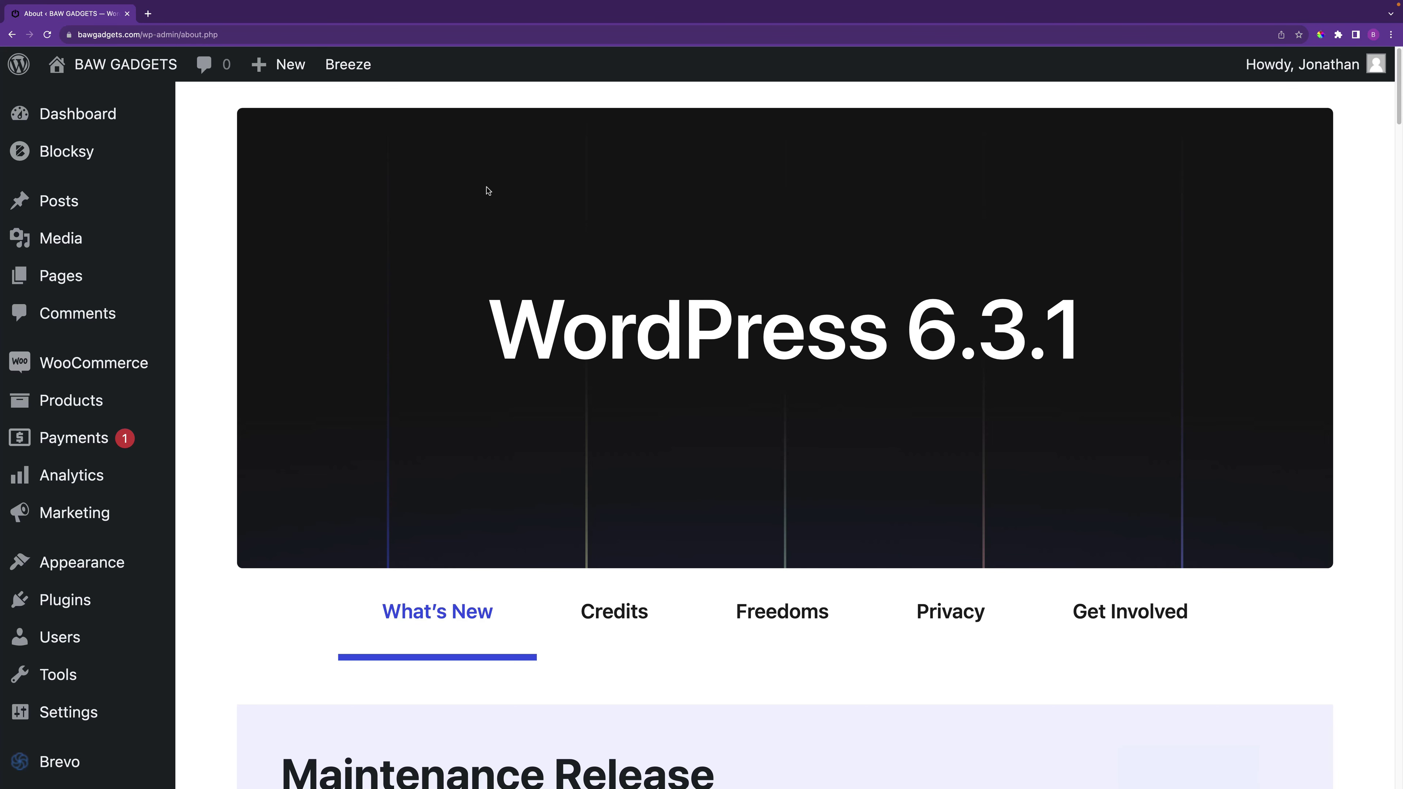
mouse_move(150, 604)
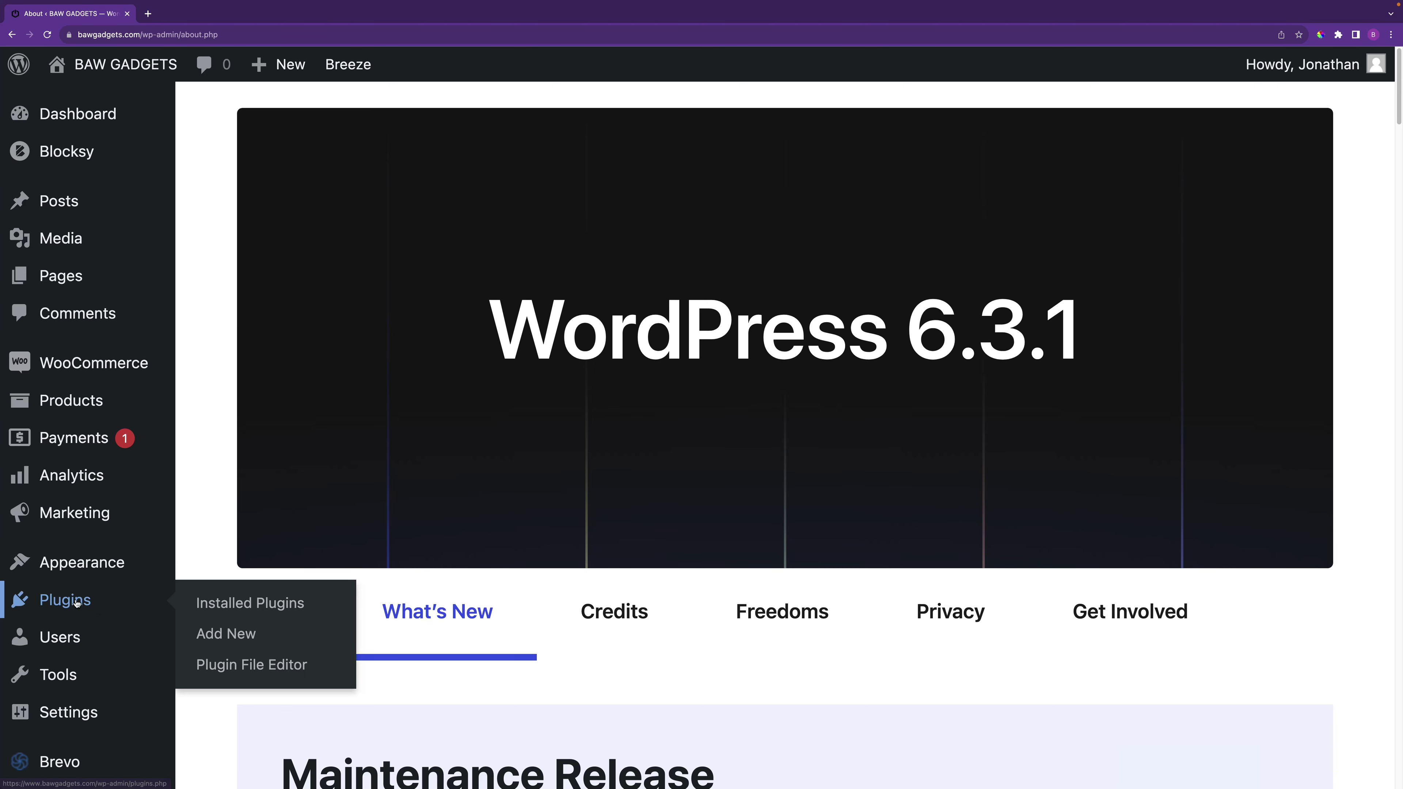
click(230, 634)
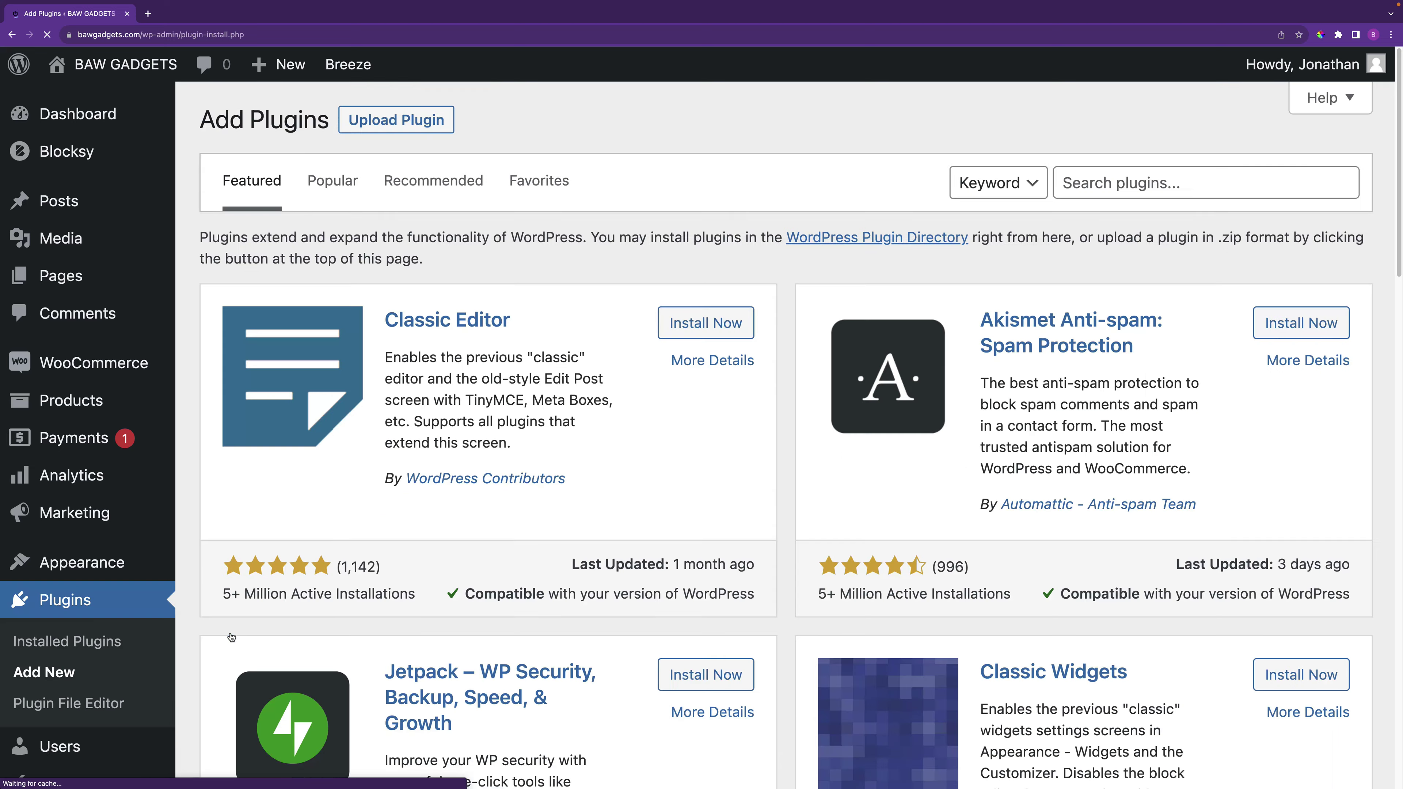
Search 'tidio', then install and activate Tidio – Live Chat & AI Chatbots
click(1117, 183)
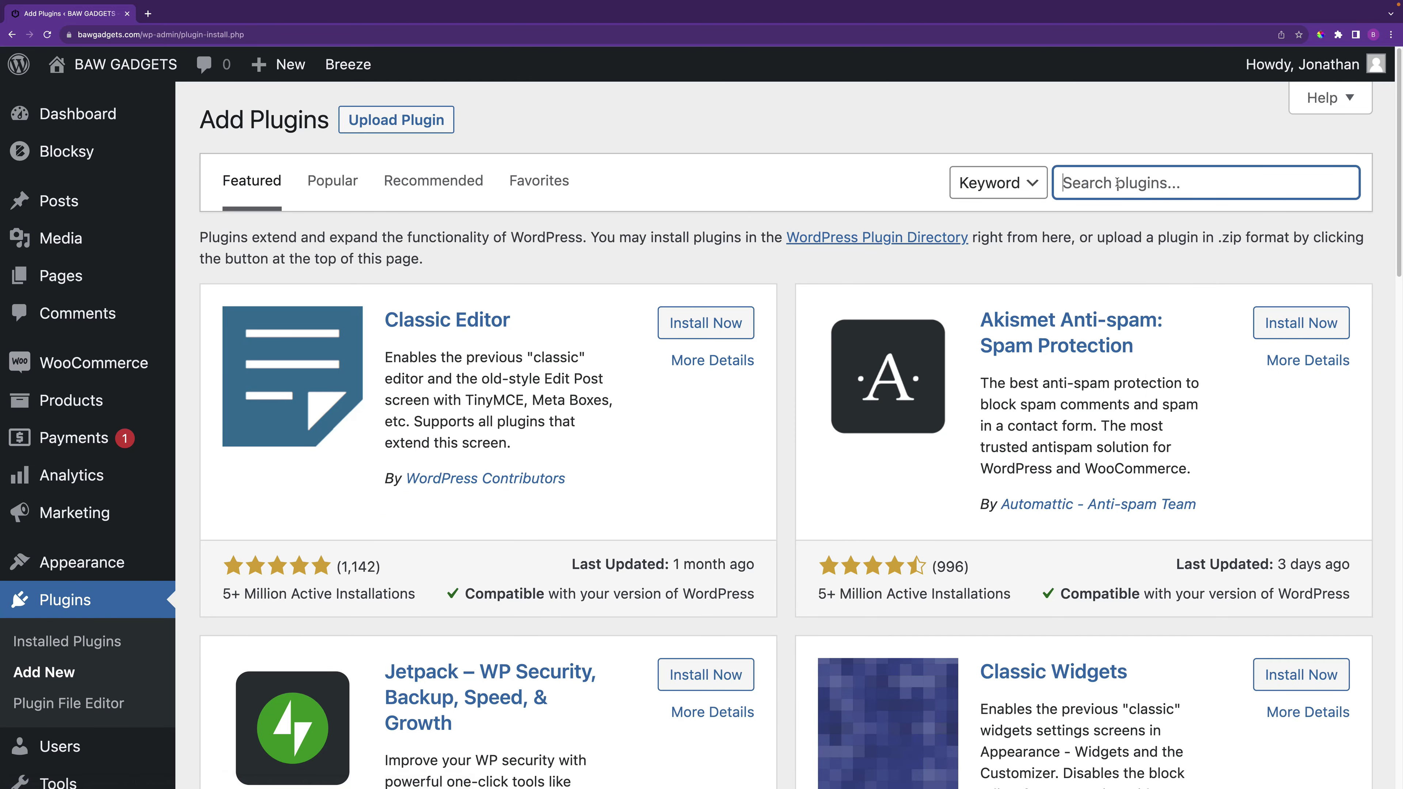
text(tidio)
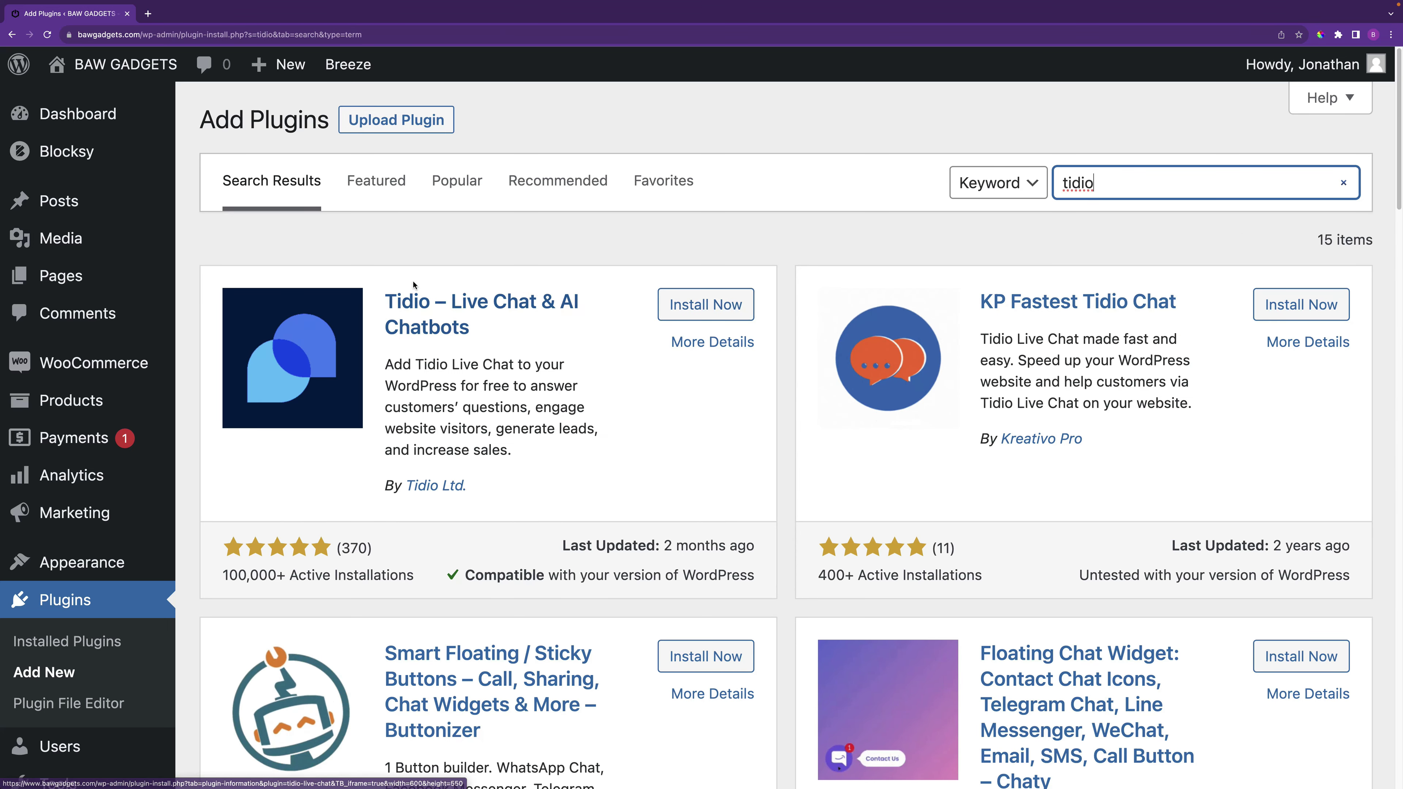
click(719, 309)
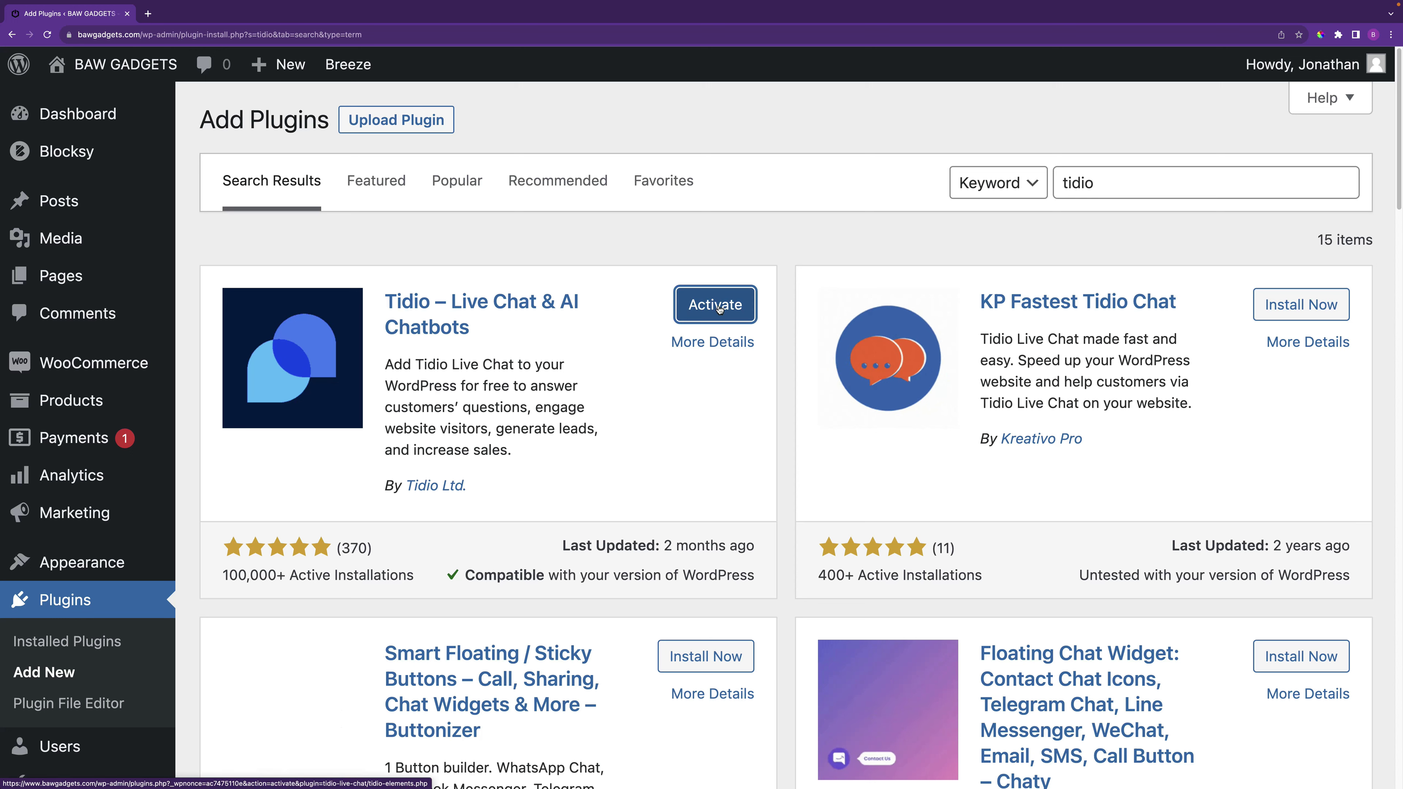
click(715, 304)
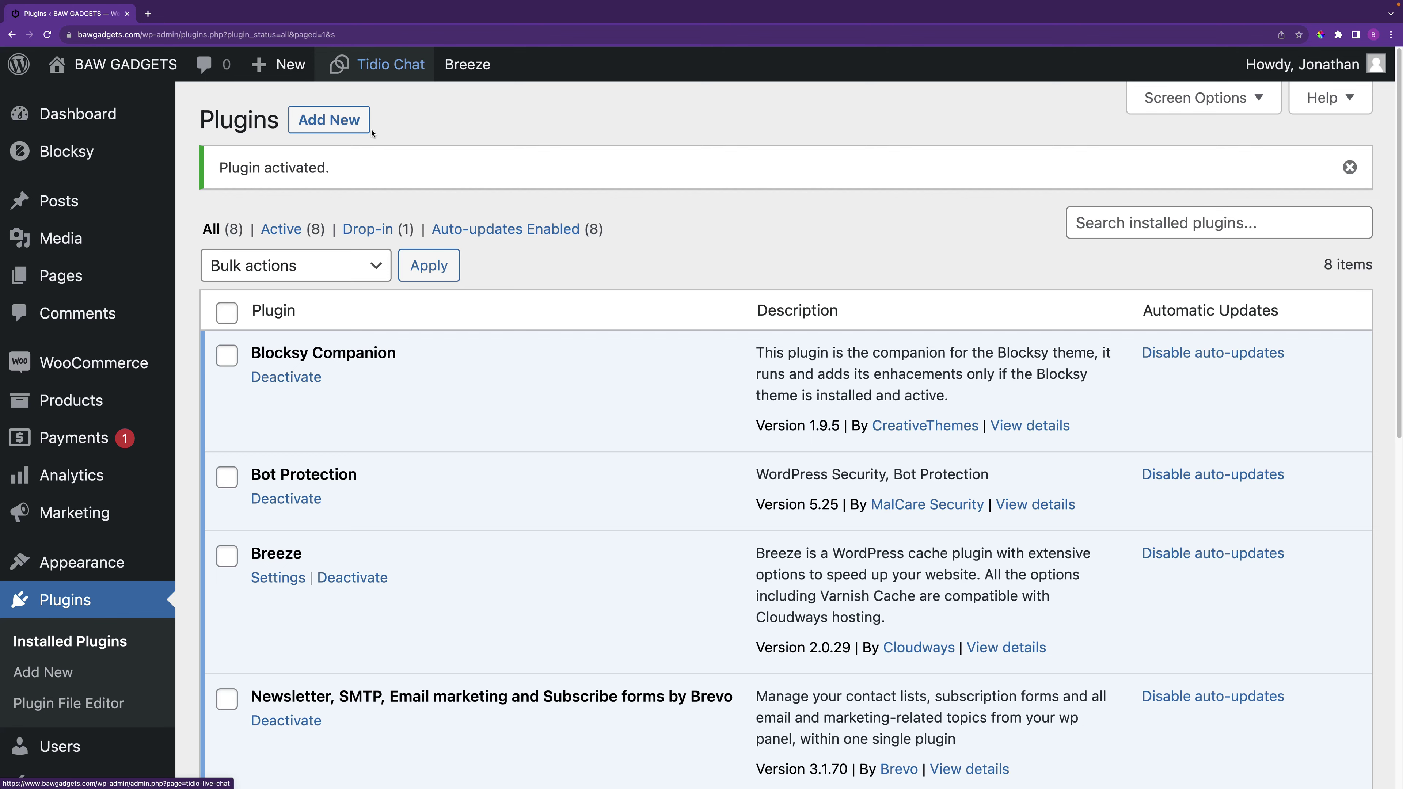
Switch to Log In on the Tidio Chat page and sign in with the account email and password
scroll(81, 562, down, 2)
scroll(81, 562, down, 5)
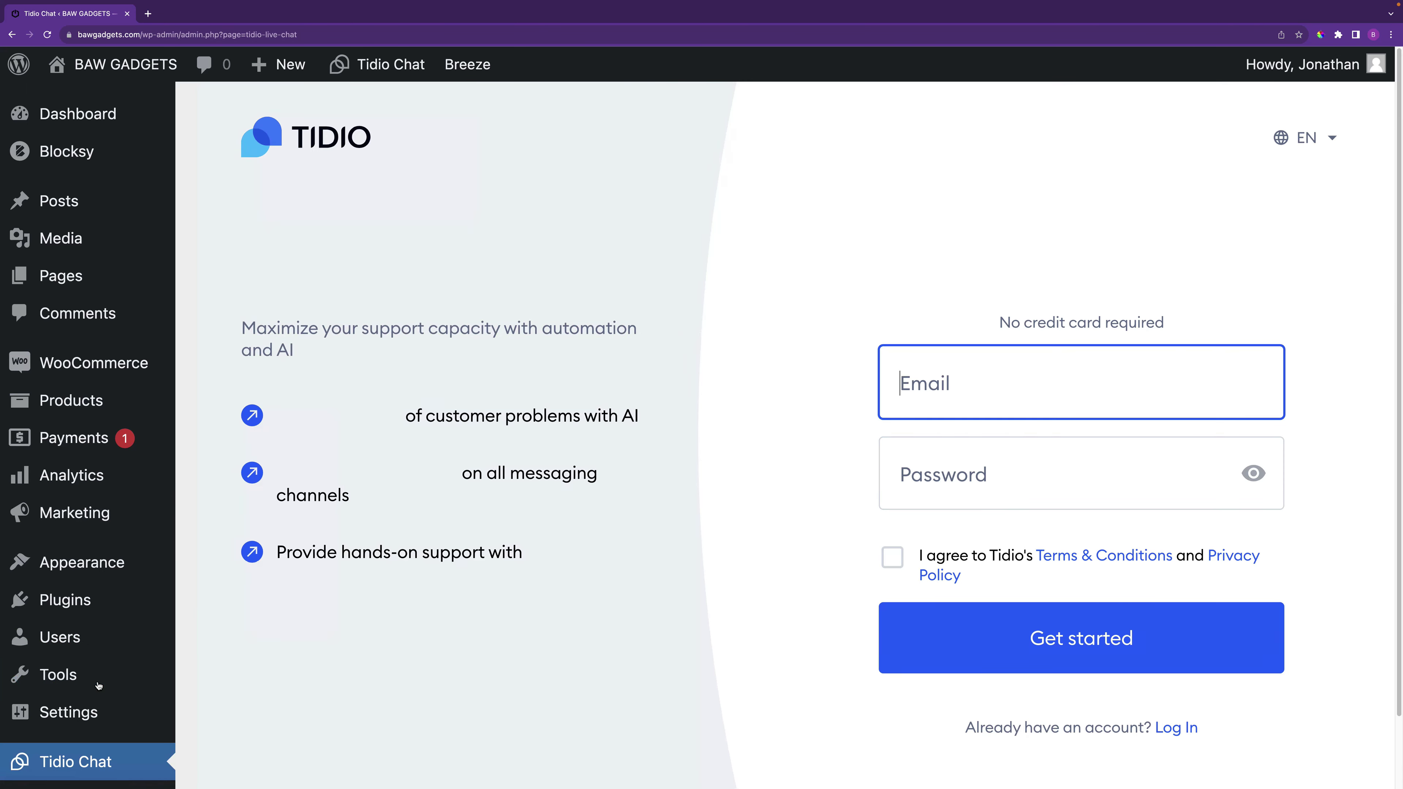
scroll(753, 581, down, 3)
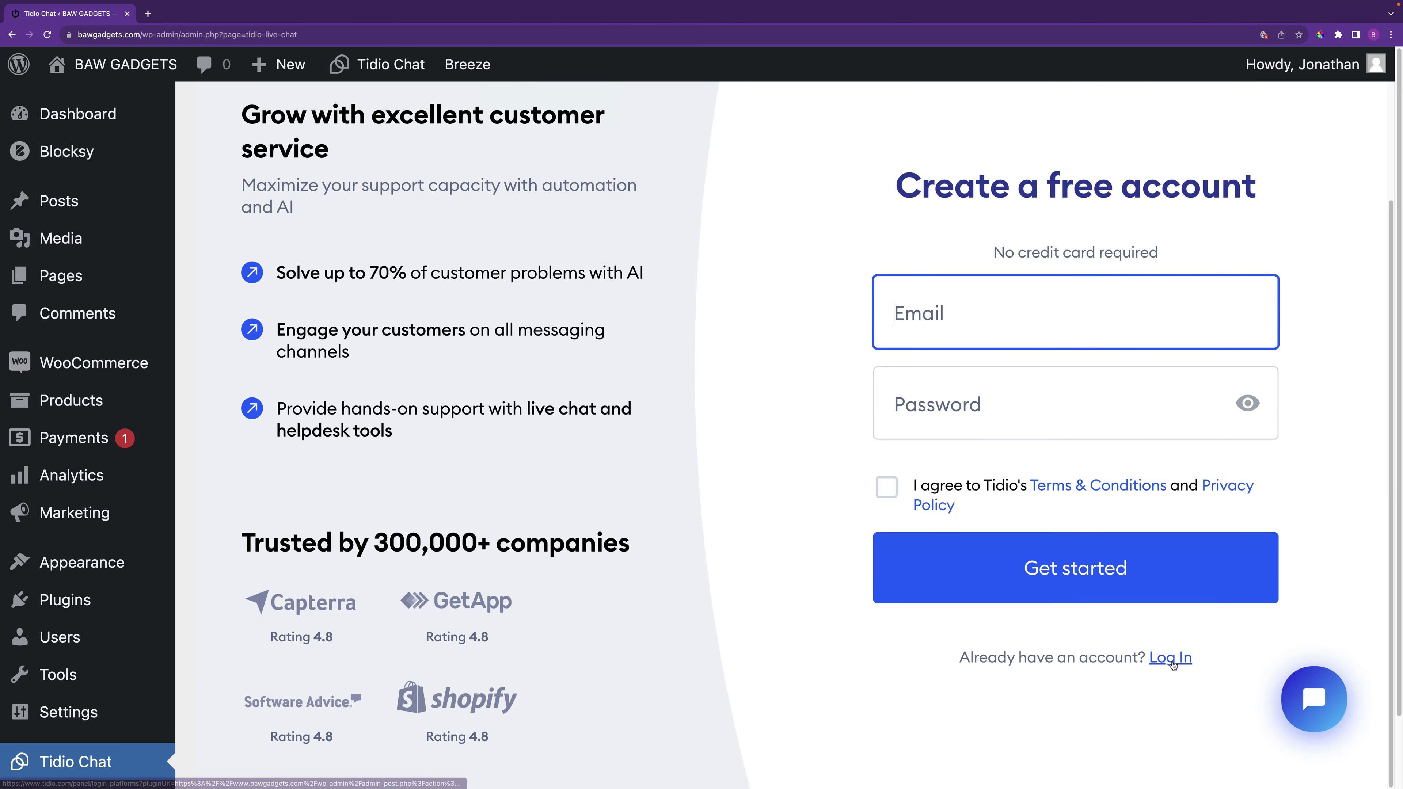
click(1170, 659)
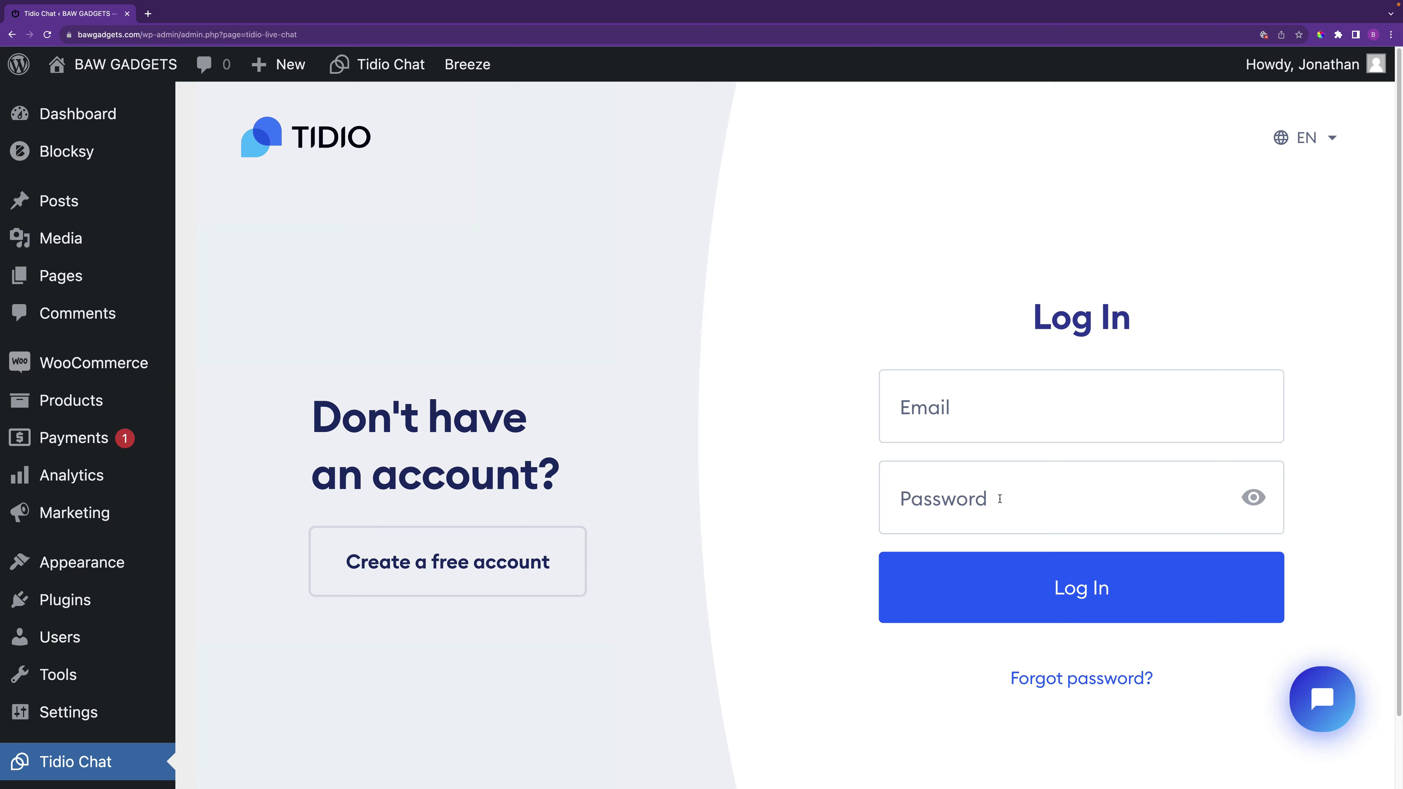
click(996, 401)
key(super+v)
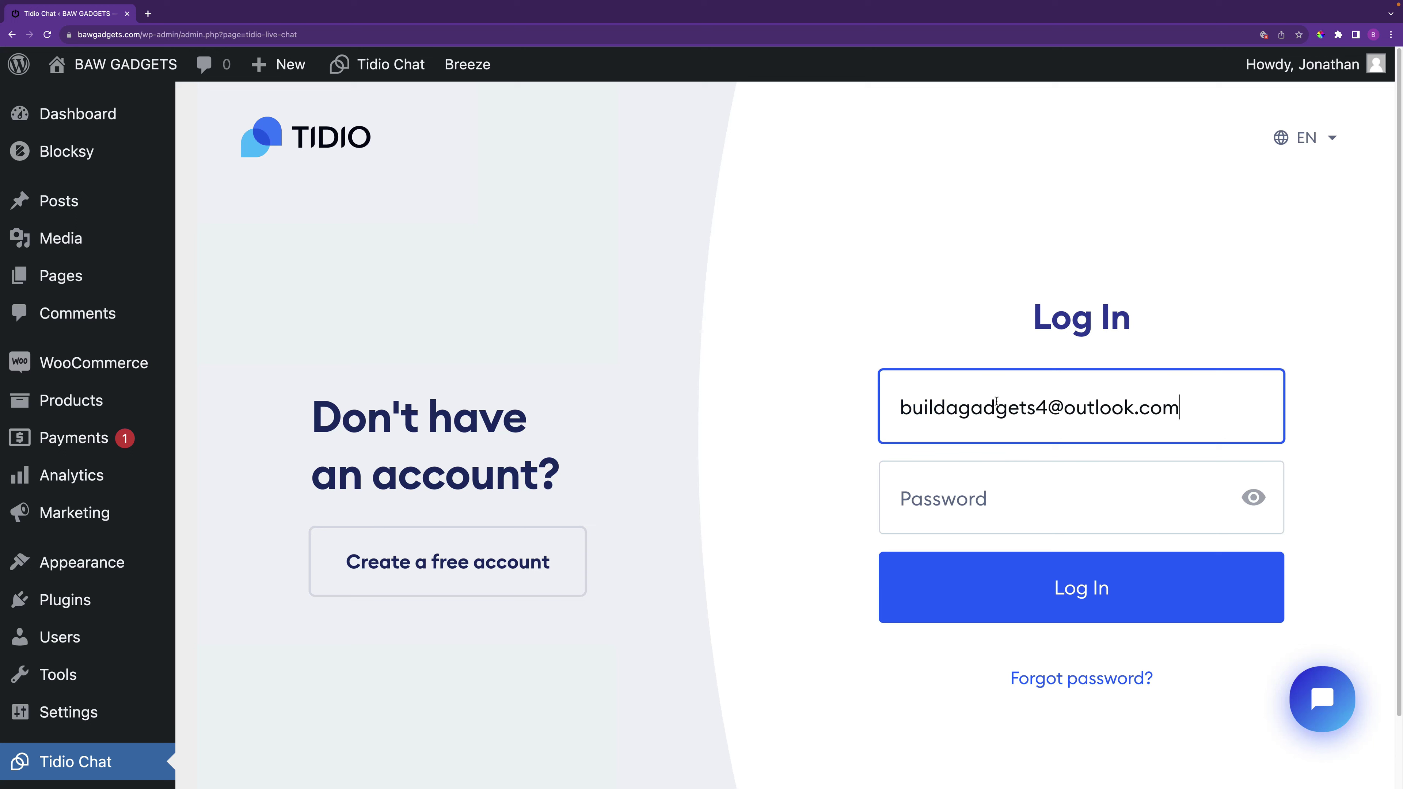
click(1004, 481)
text(•••••••••••)
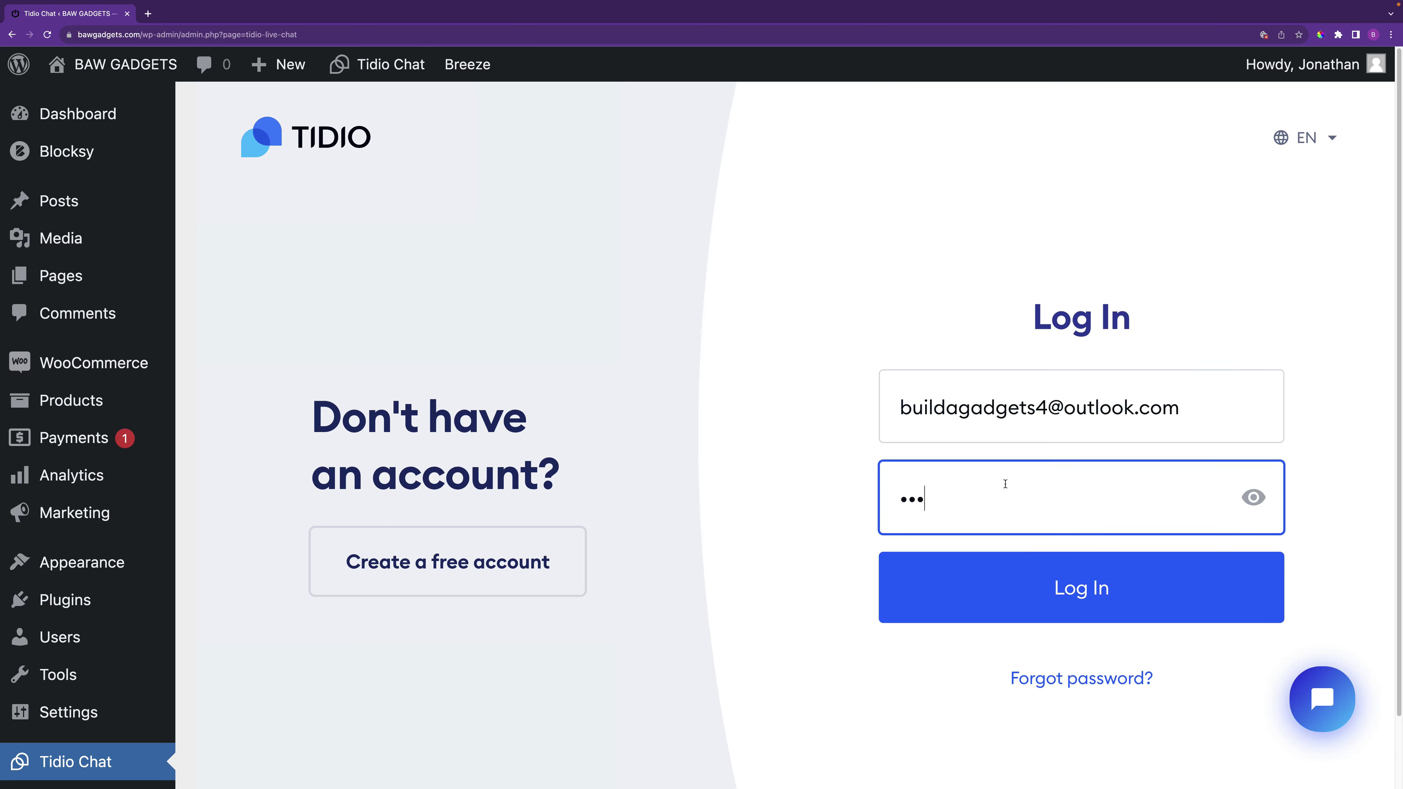
text(••••)
click(1113, 597)
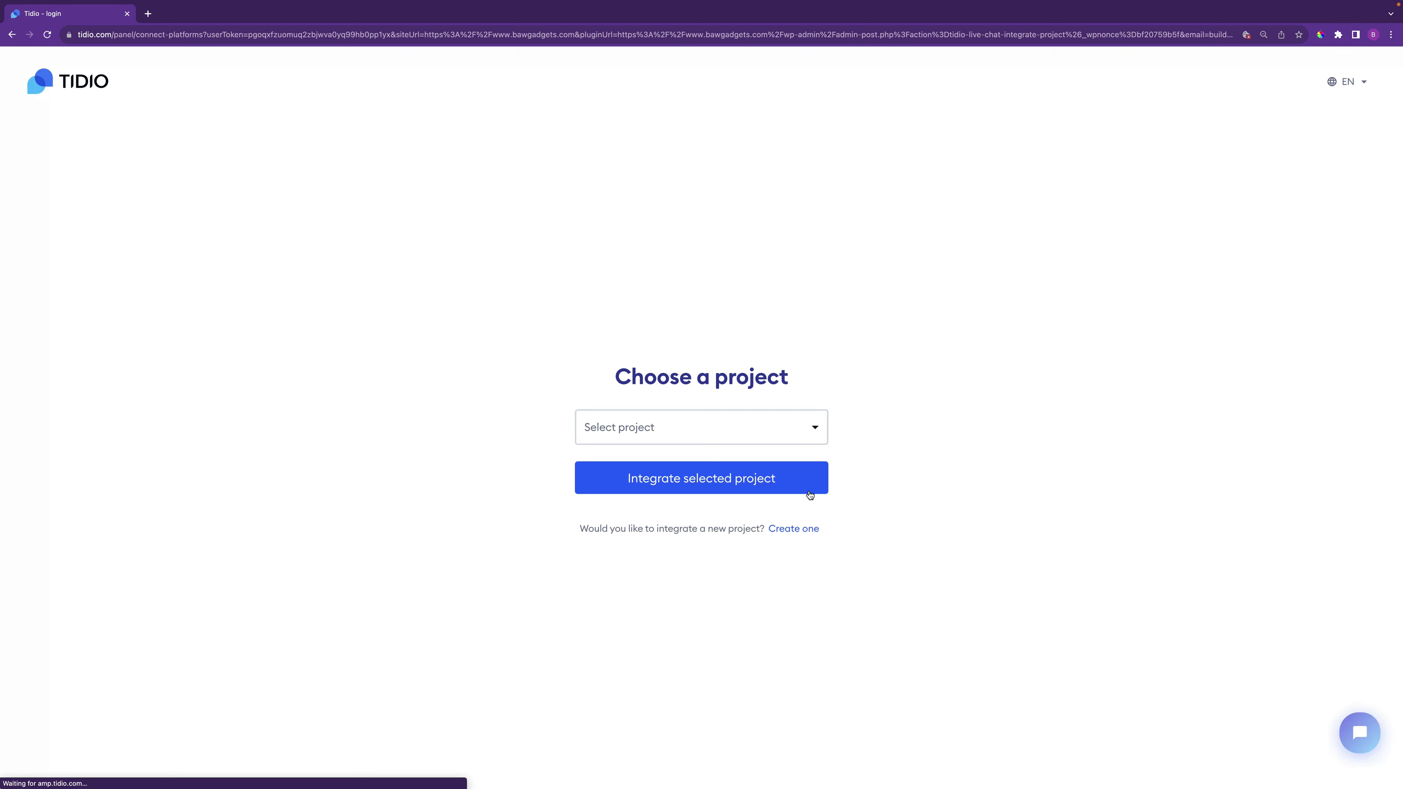
click(723, 438)
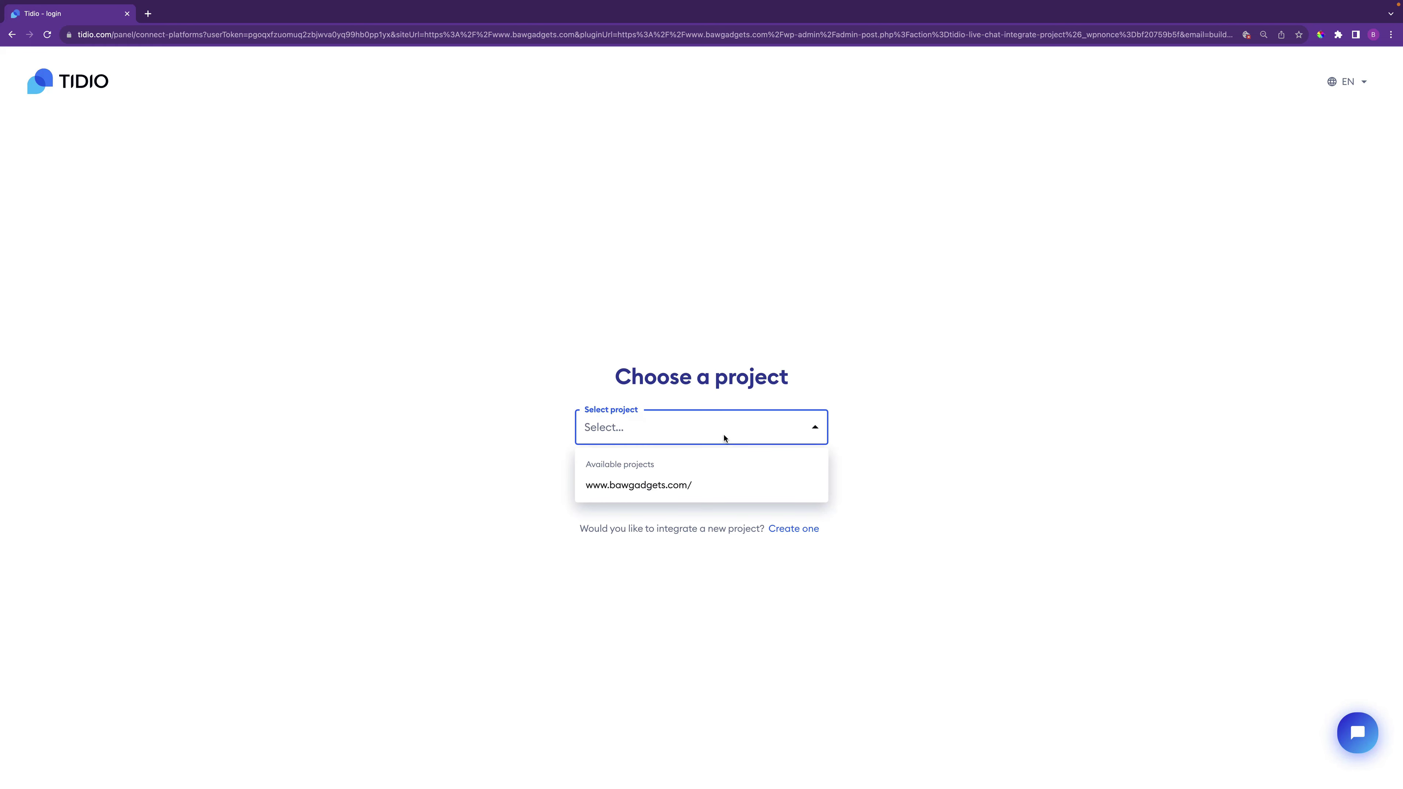
click(694, 485)
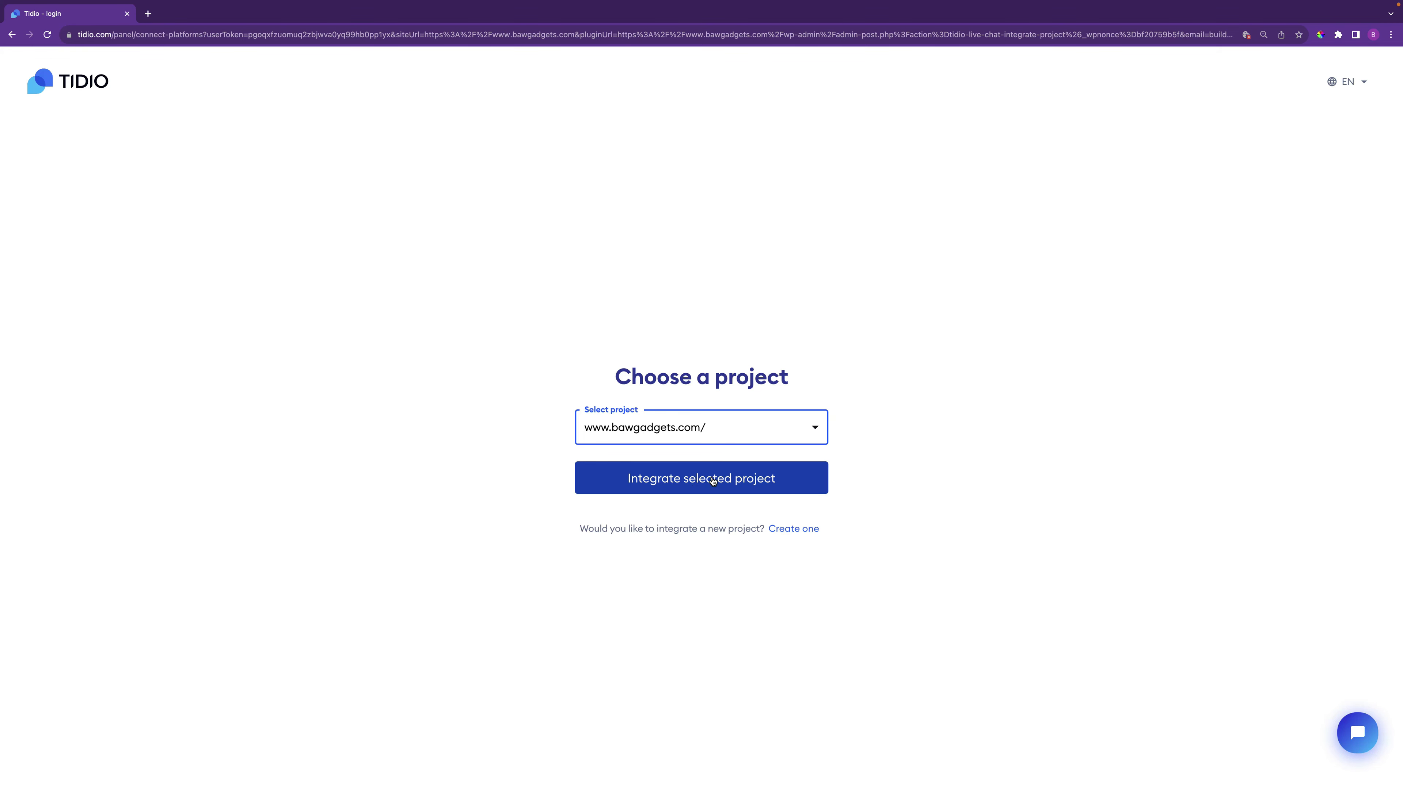
click(713, 479)
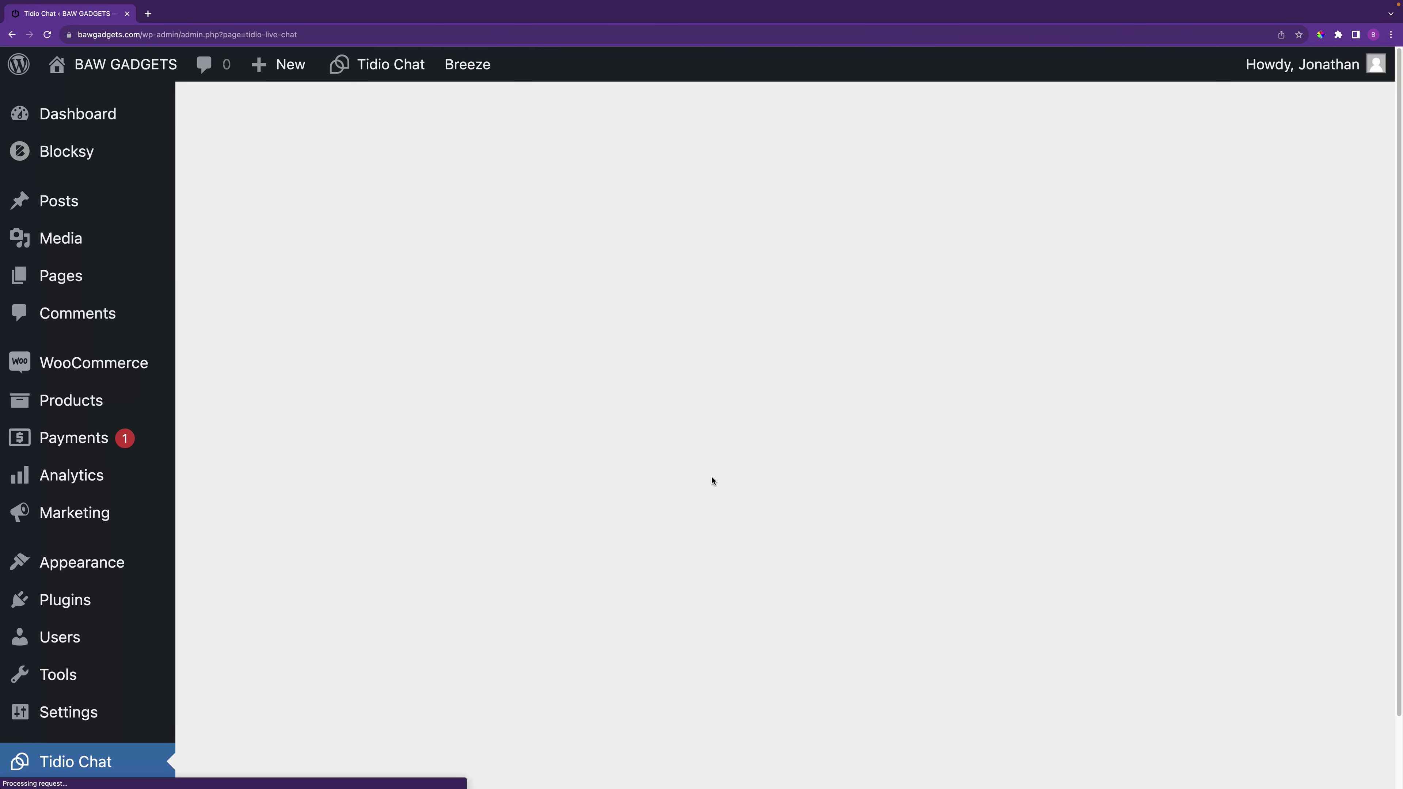
Open the Tidio panel in a new tab from the Well done! page, then return to WordPress
scroll(796, 581, down, 2)
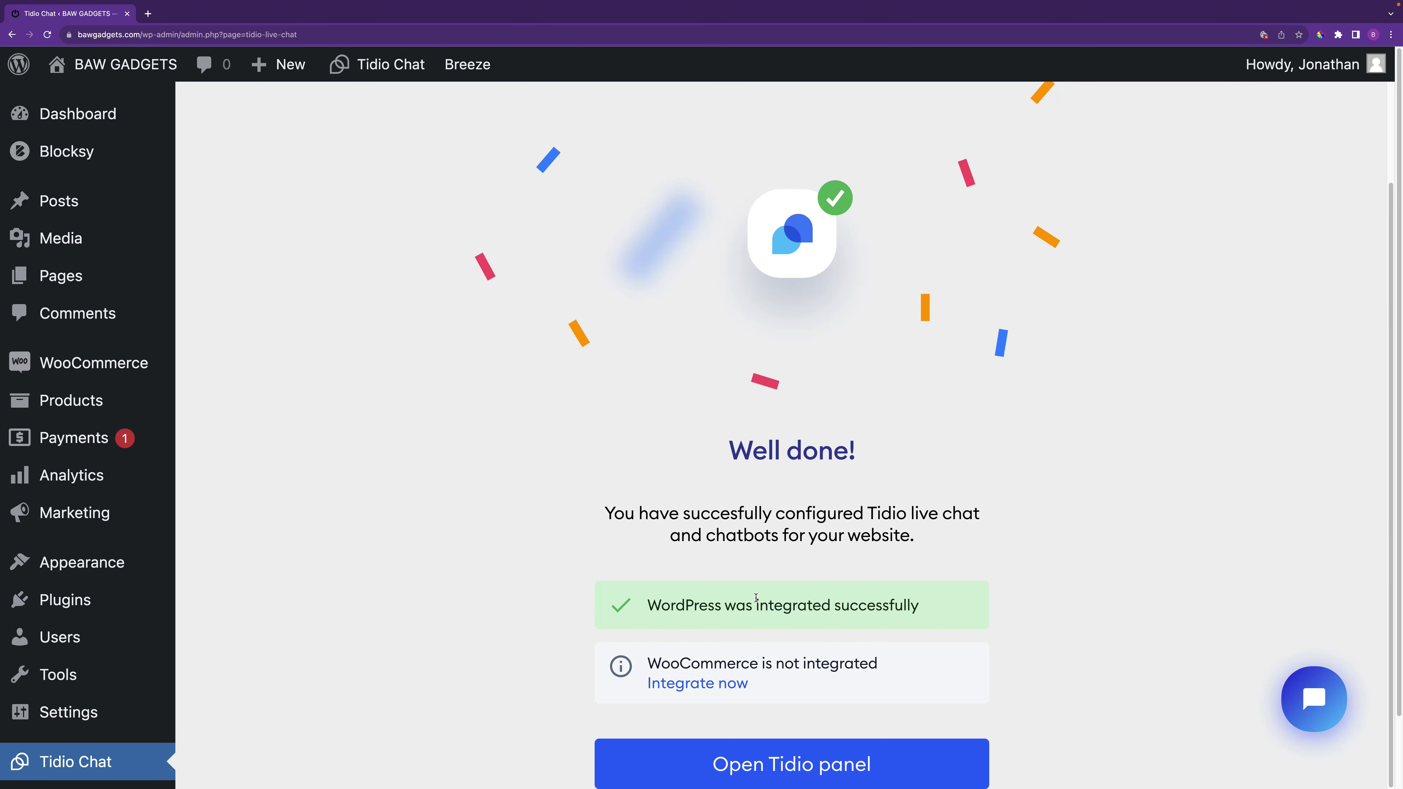
scroll(814, 609, down, 1)
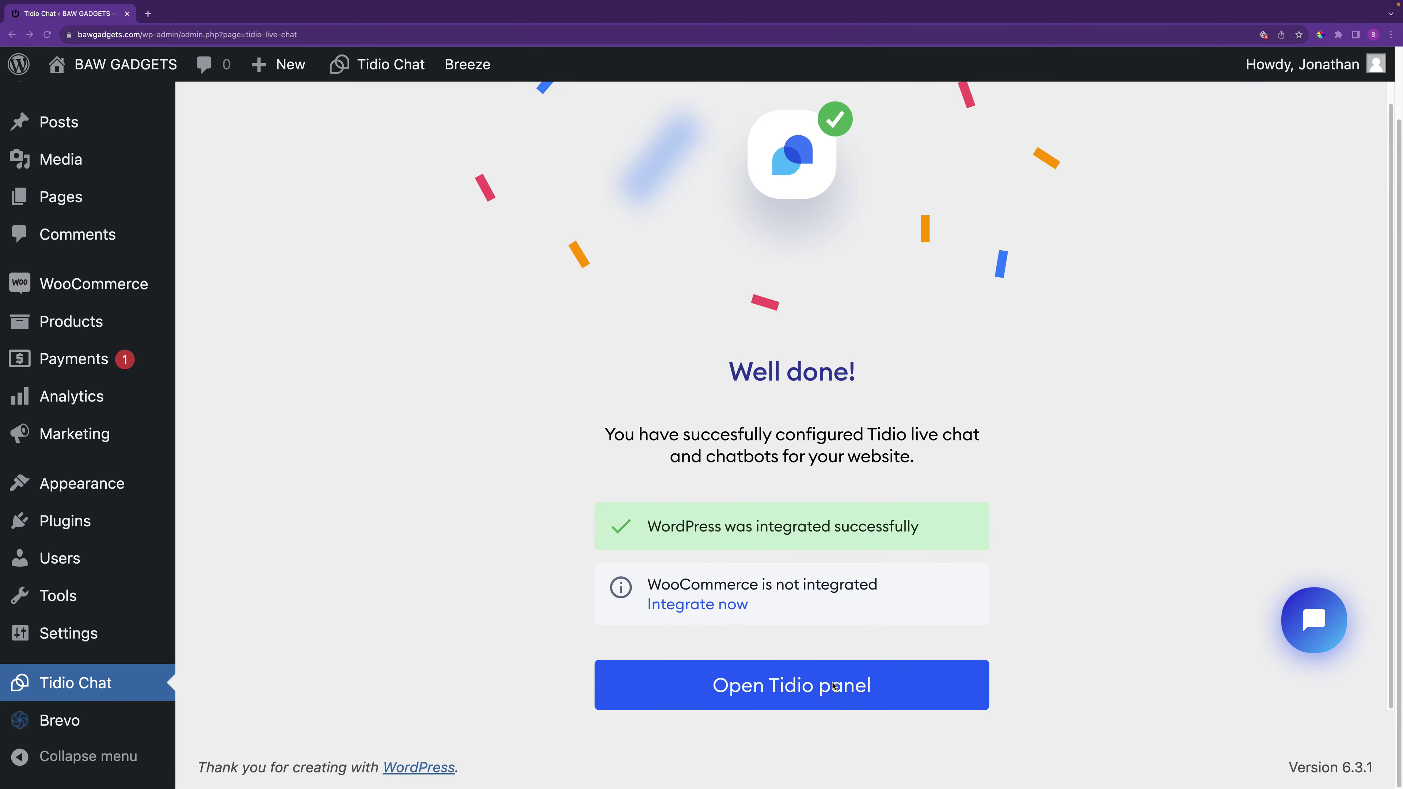
click(855, 688)
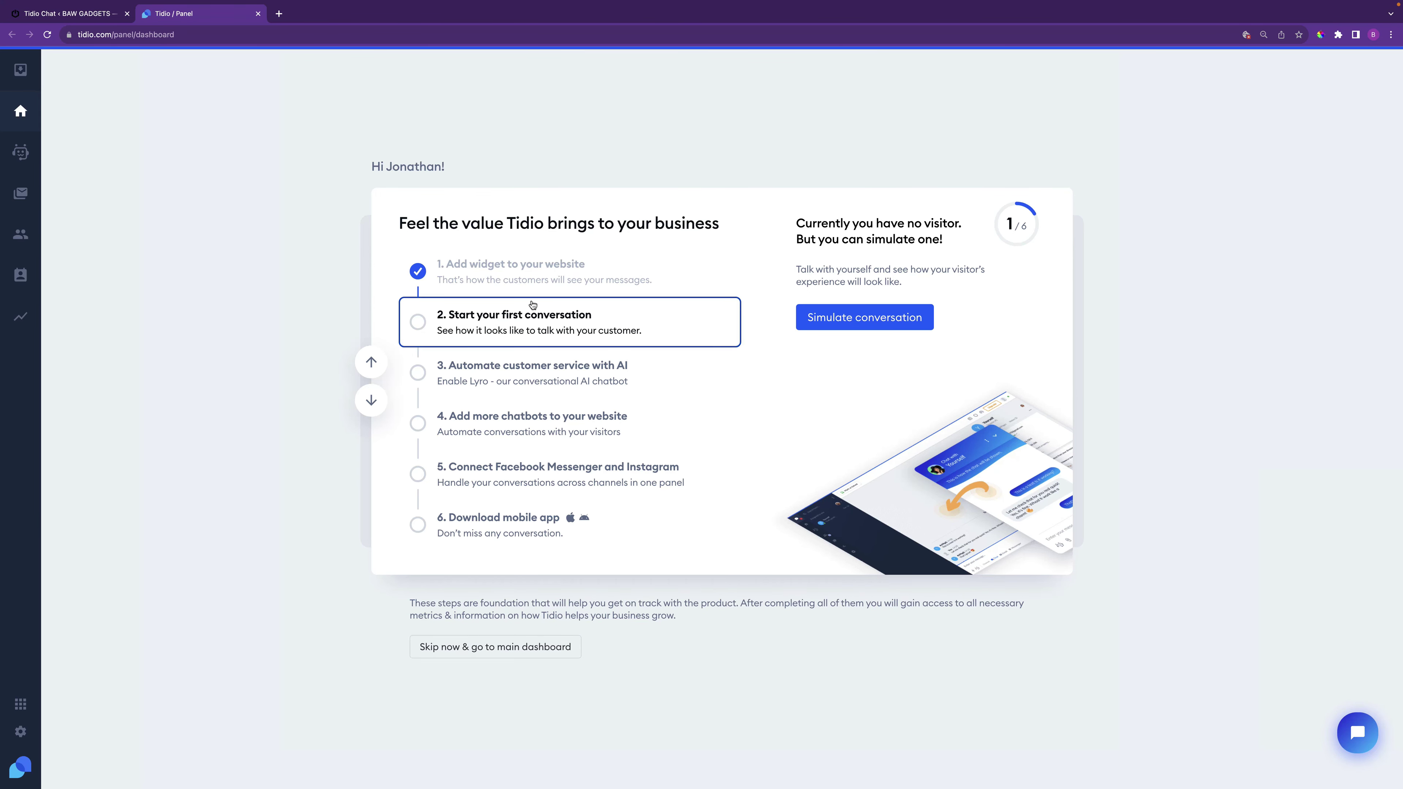
click(45, 15)
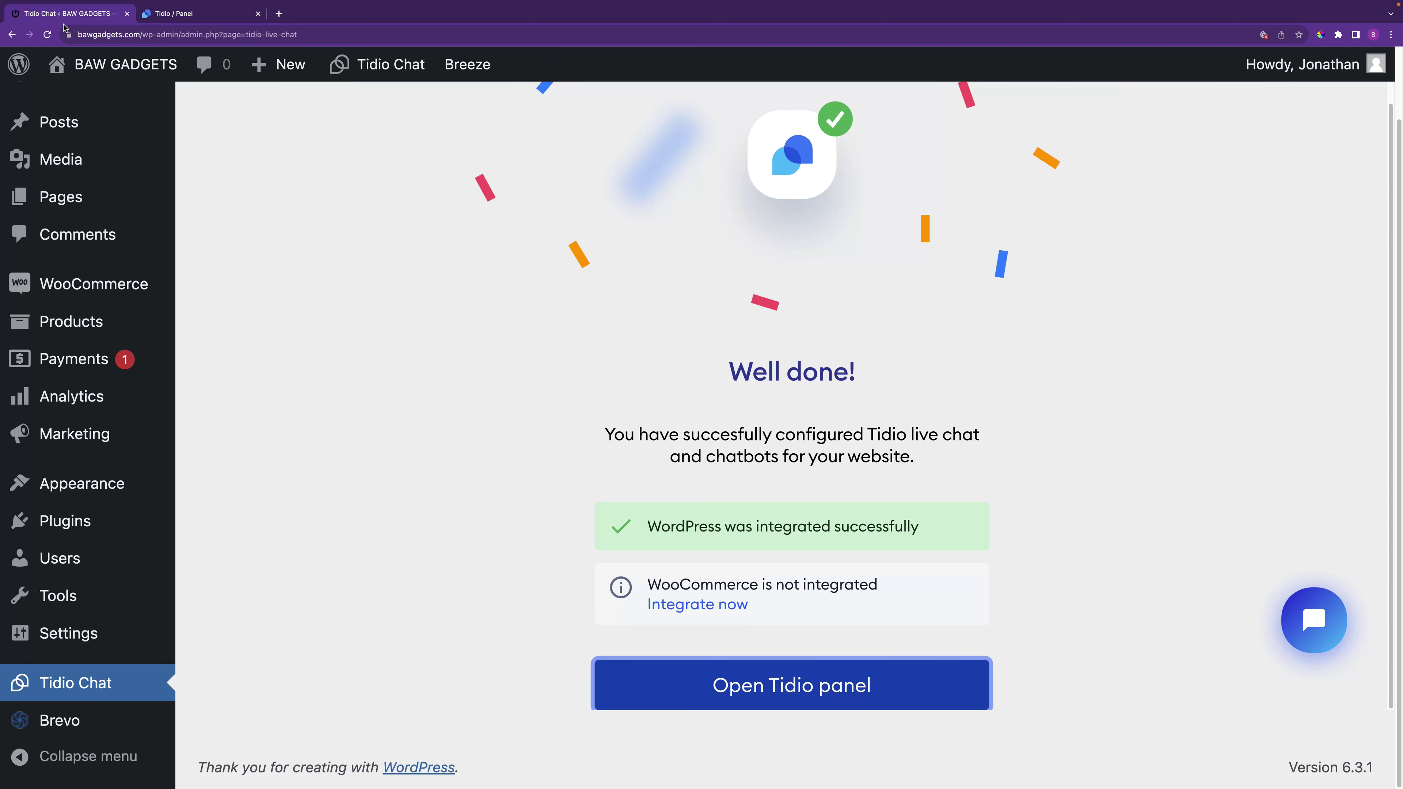
mouse_move(141, 67)
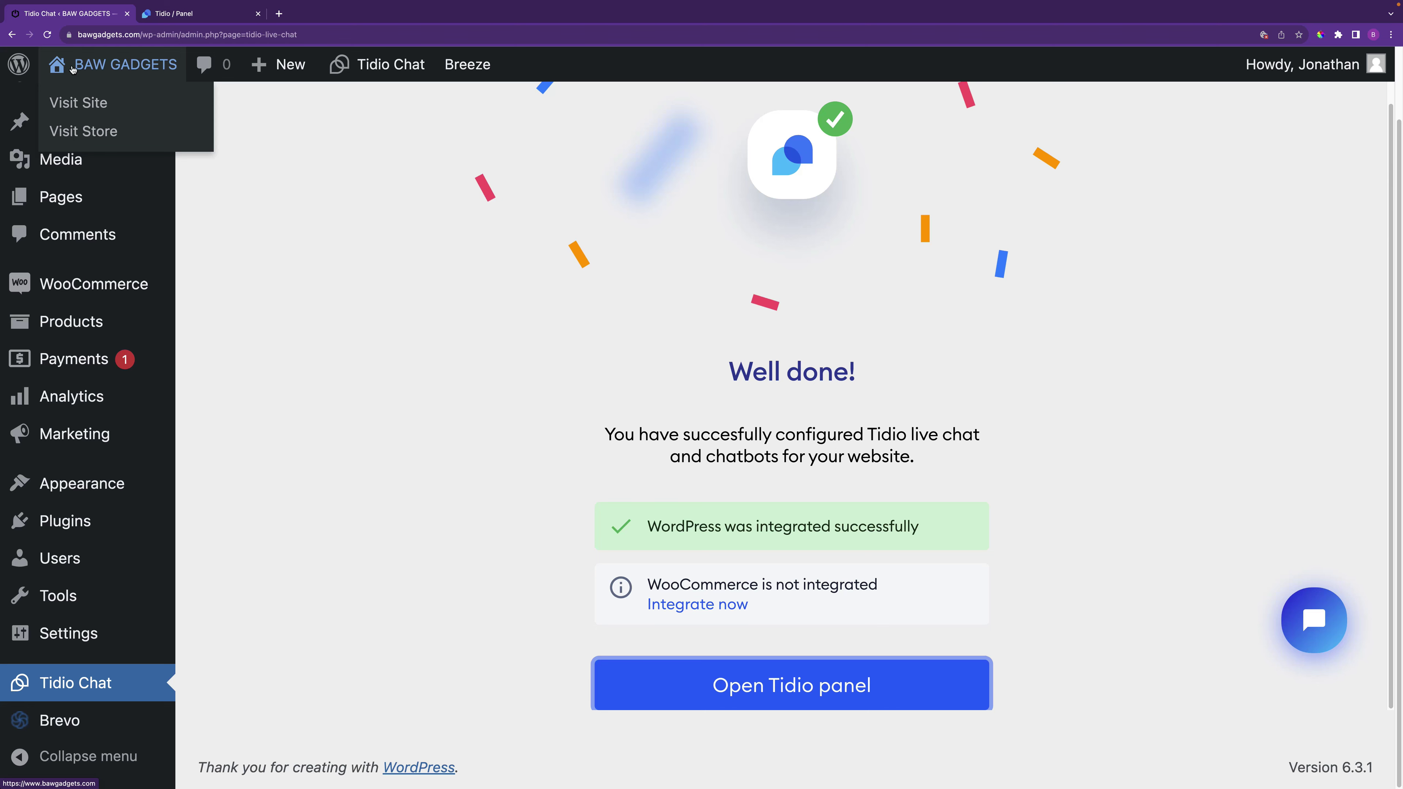
On the BAW Gadgets storefront, send a chat question asking about available discounts
click(110, 65)
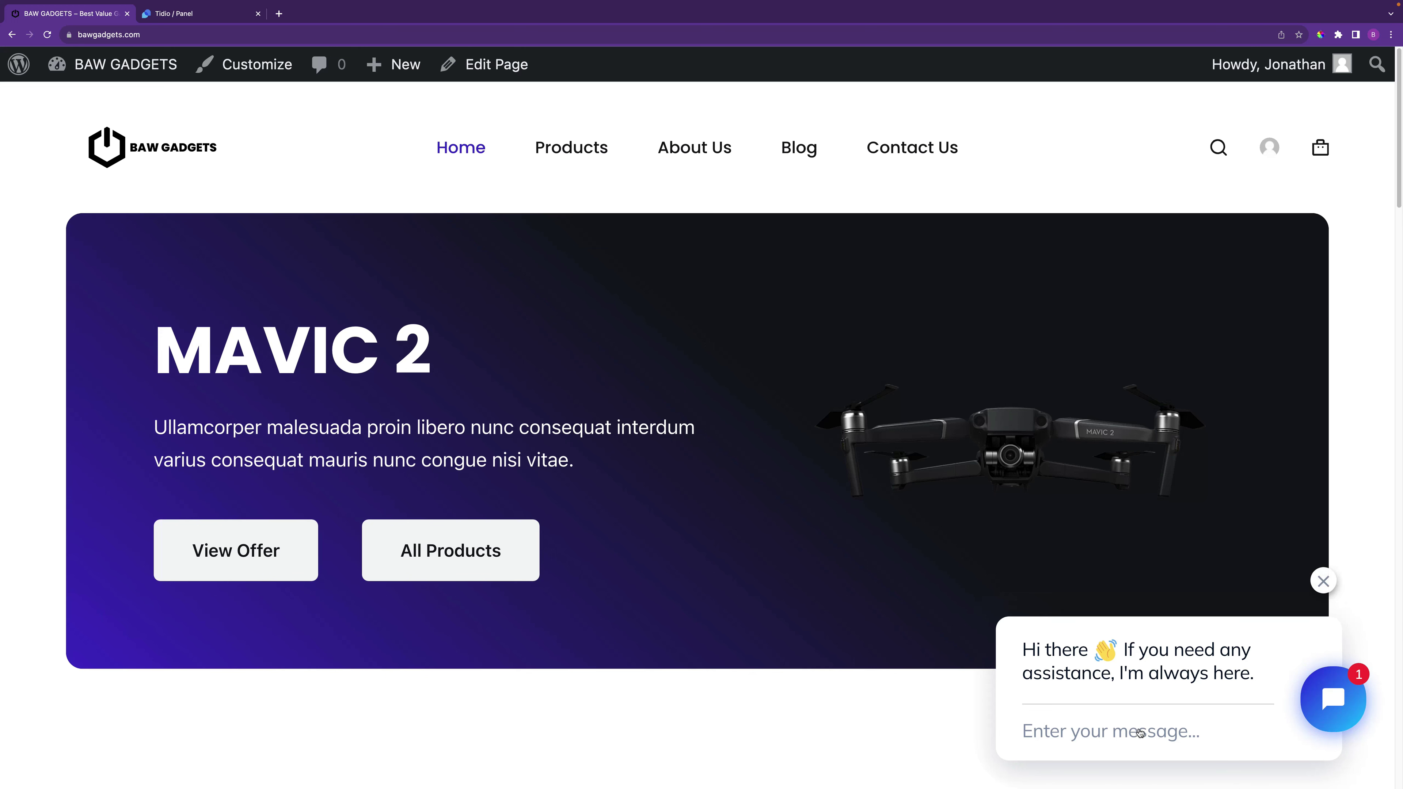
click(1141, 730)
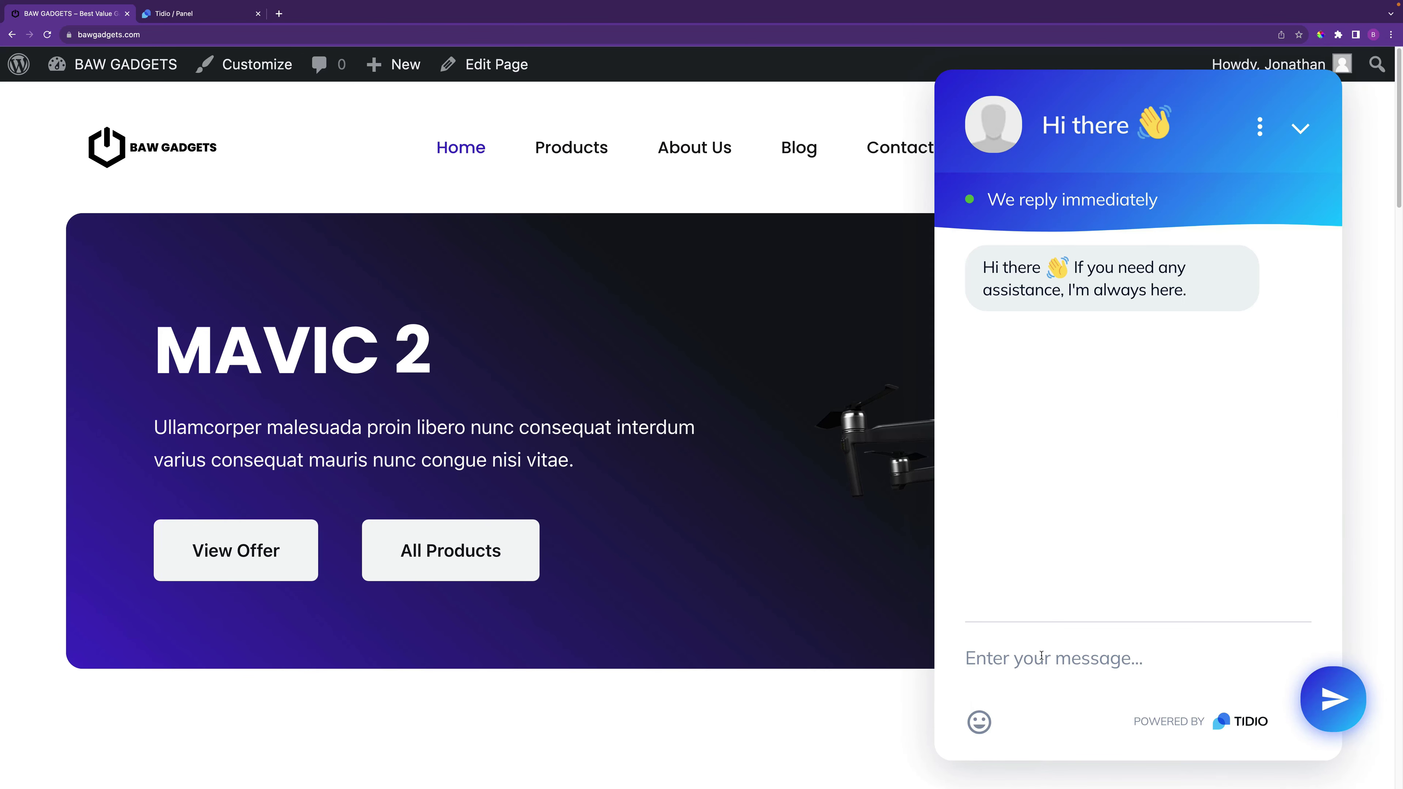
text(Hi, please do you have any discounts available?)
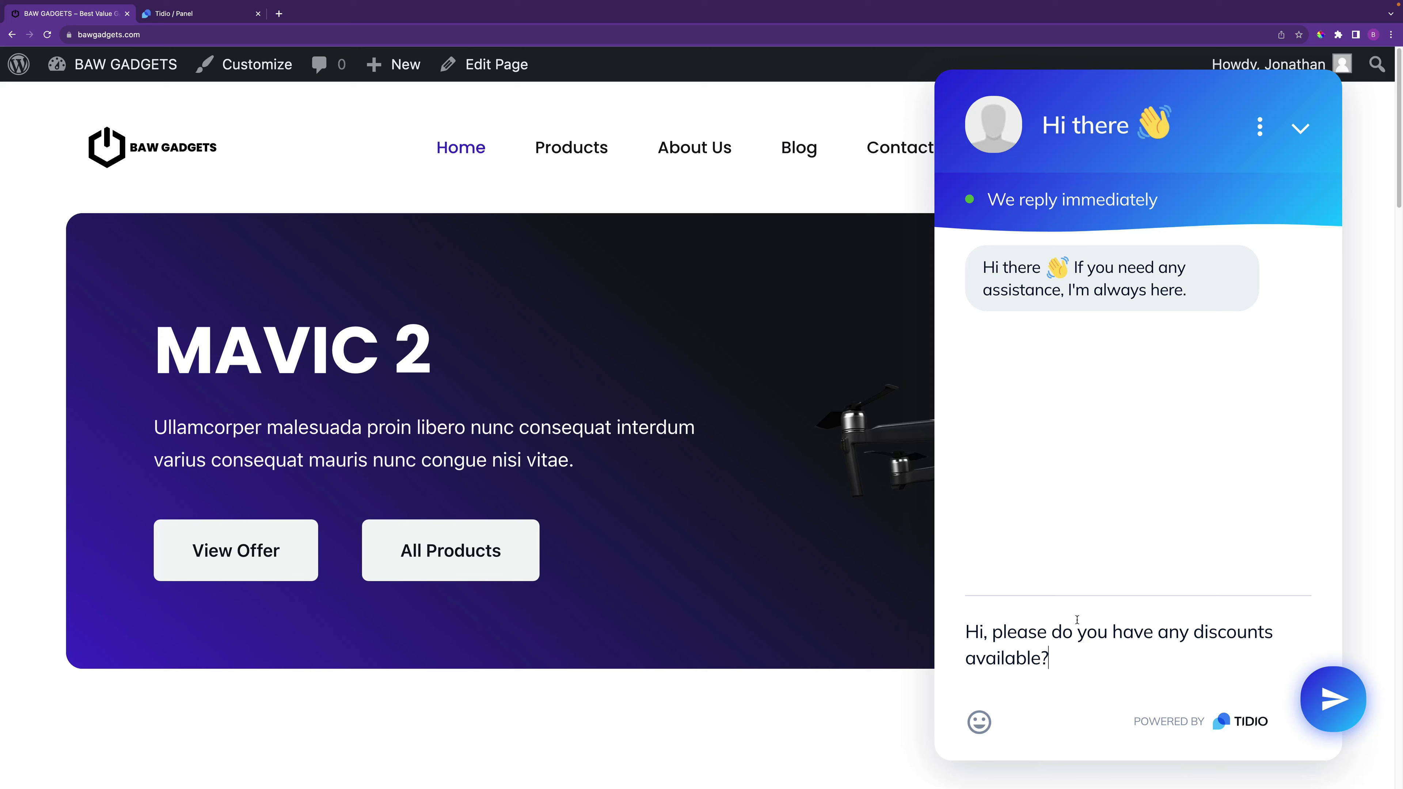
click(1331, 699)
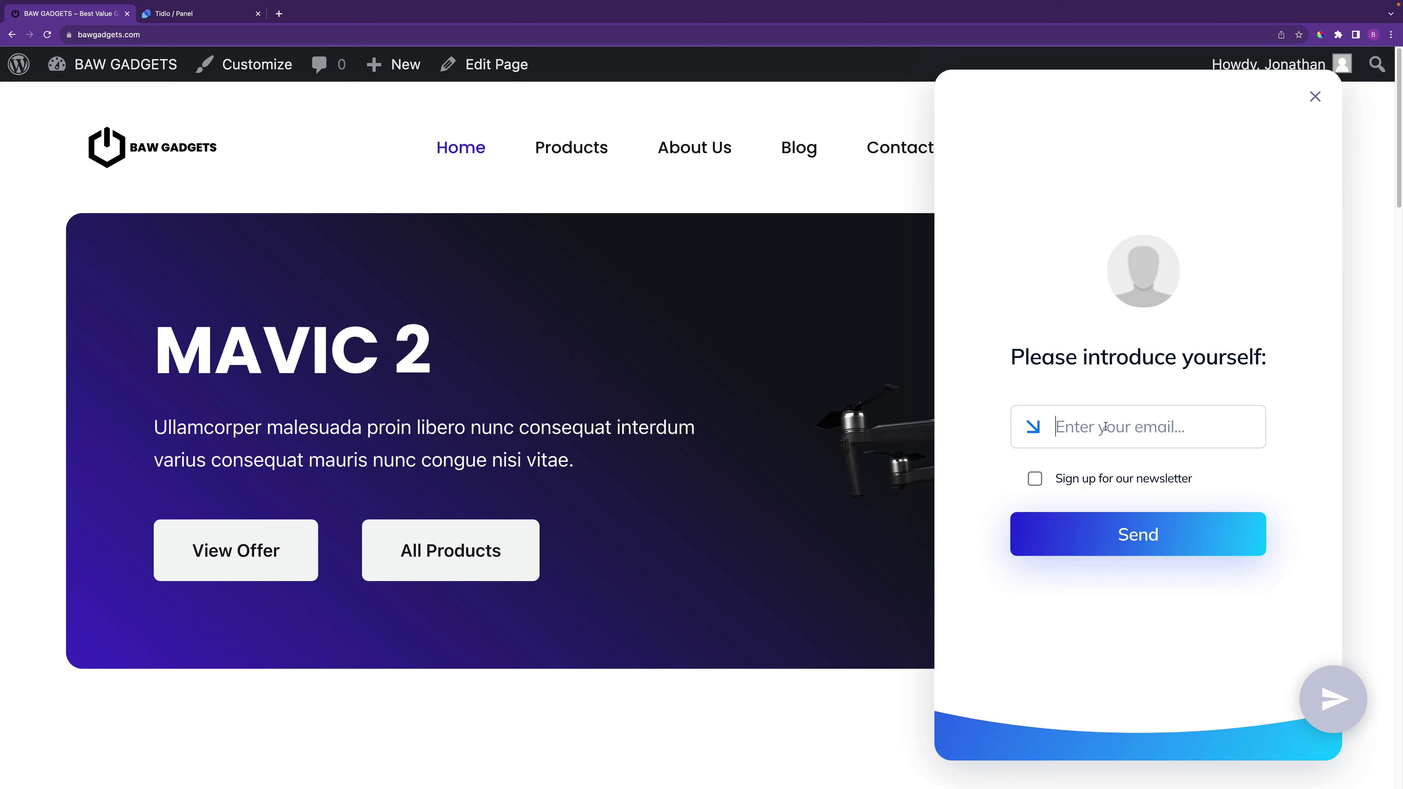
Submit a visitor e-mail with the newsletter opt-in ticked, then go to the Tidio panel tab
text(j@gmail.com)
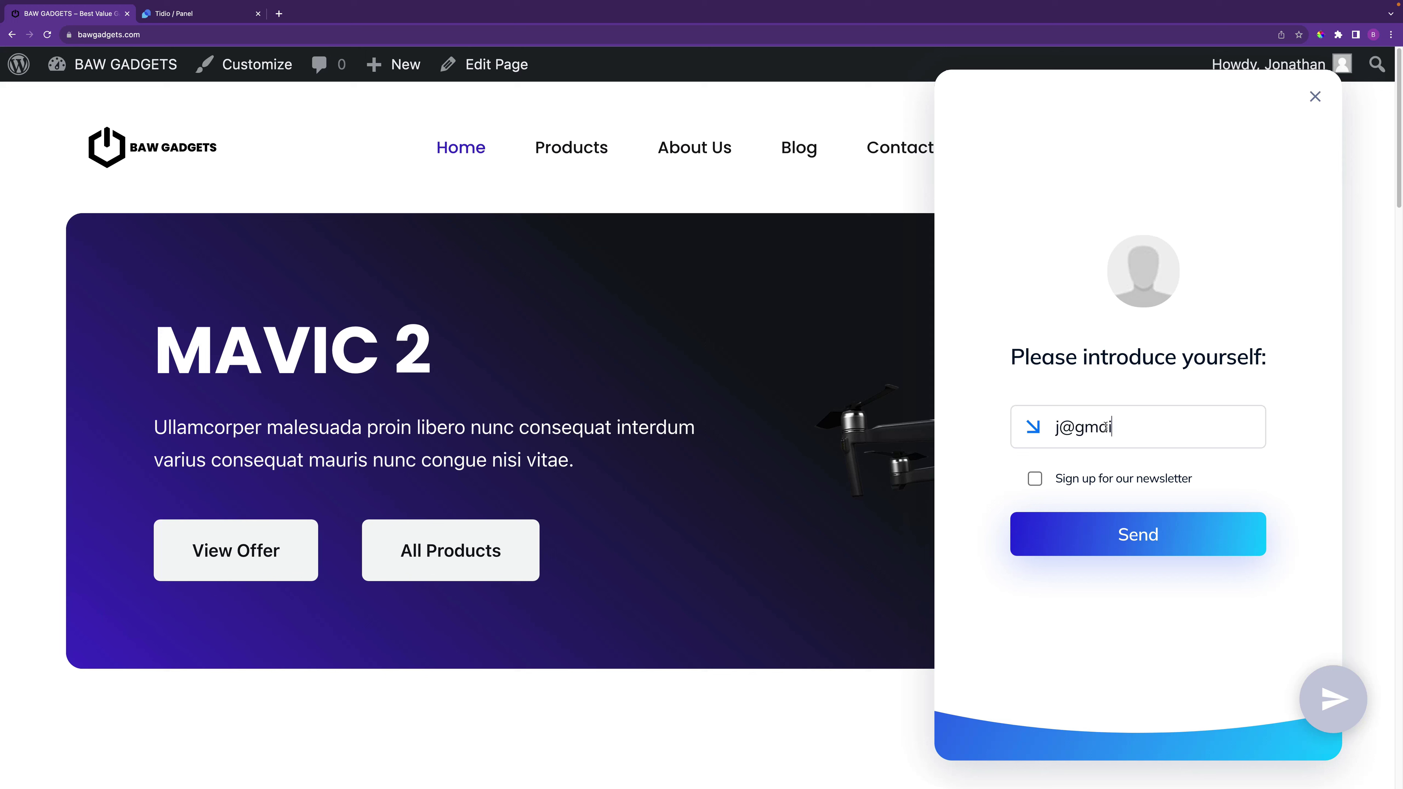
click(1034, 478)
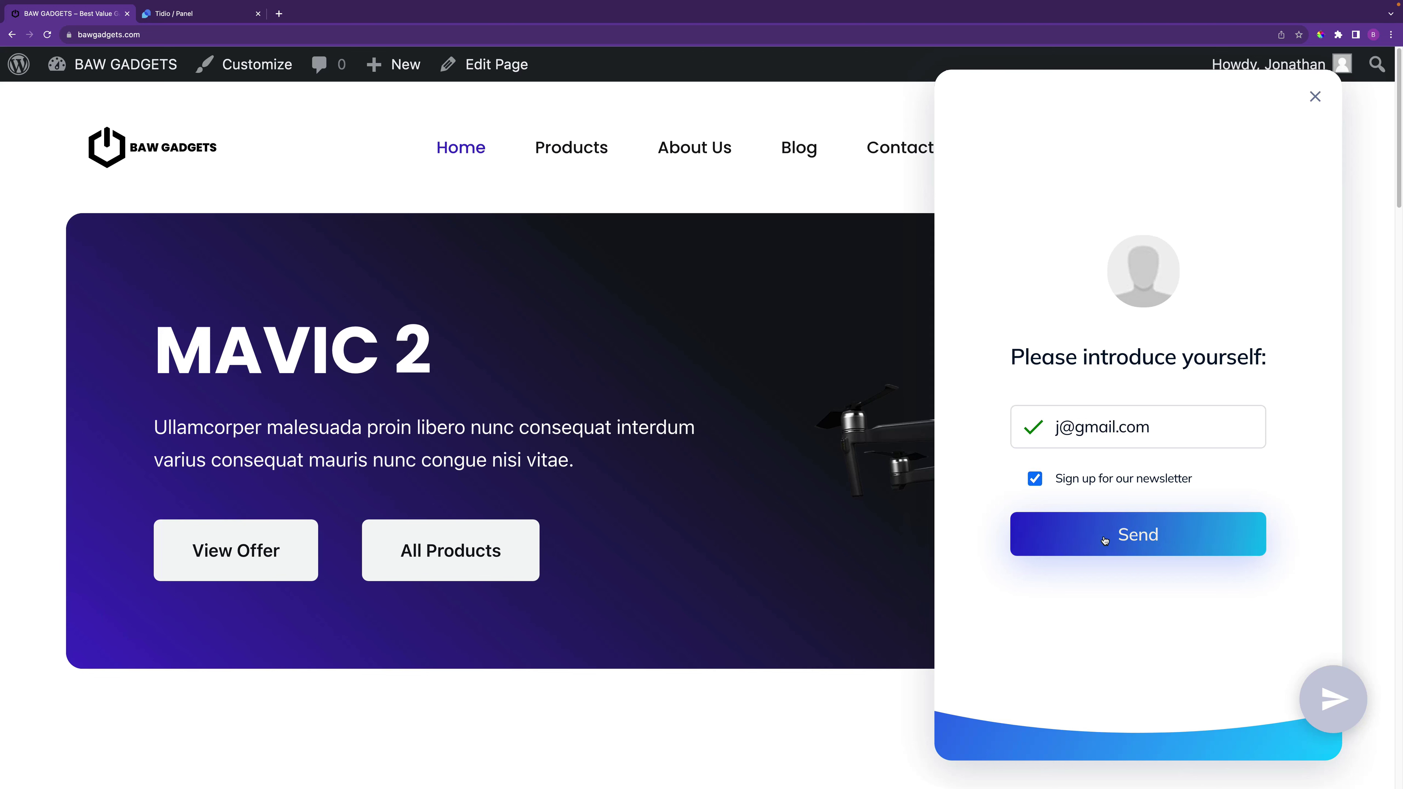
click(1120, 541)
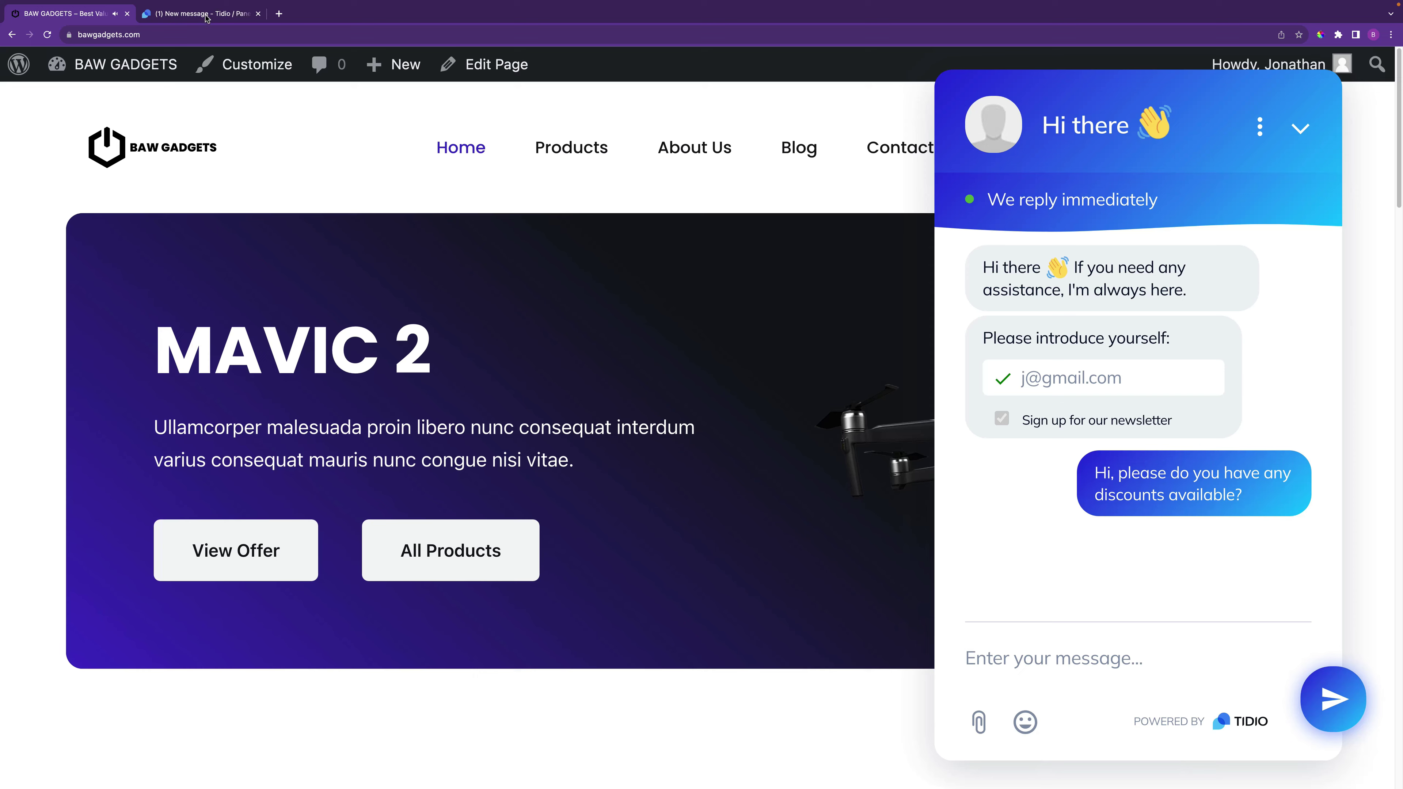
click(177, 13)
Join the visitor's unassigned discount question and open it under My open to reply
click(19, 105)
click(156, 172)
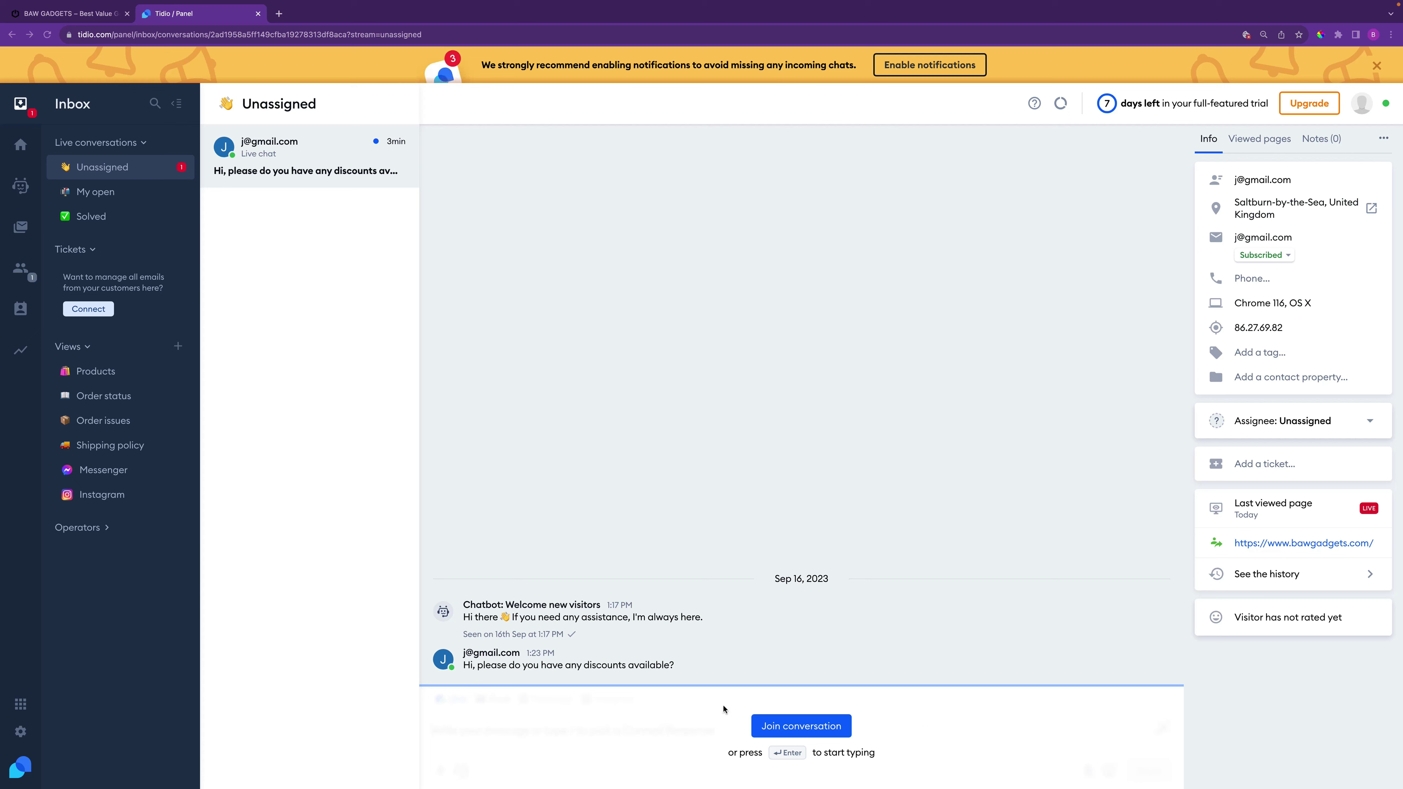
click(818, 729)
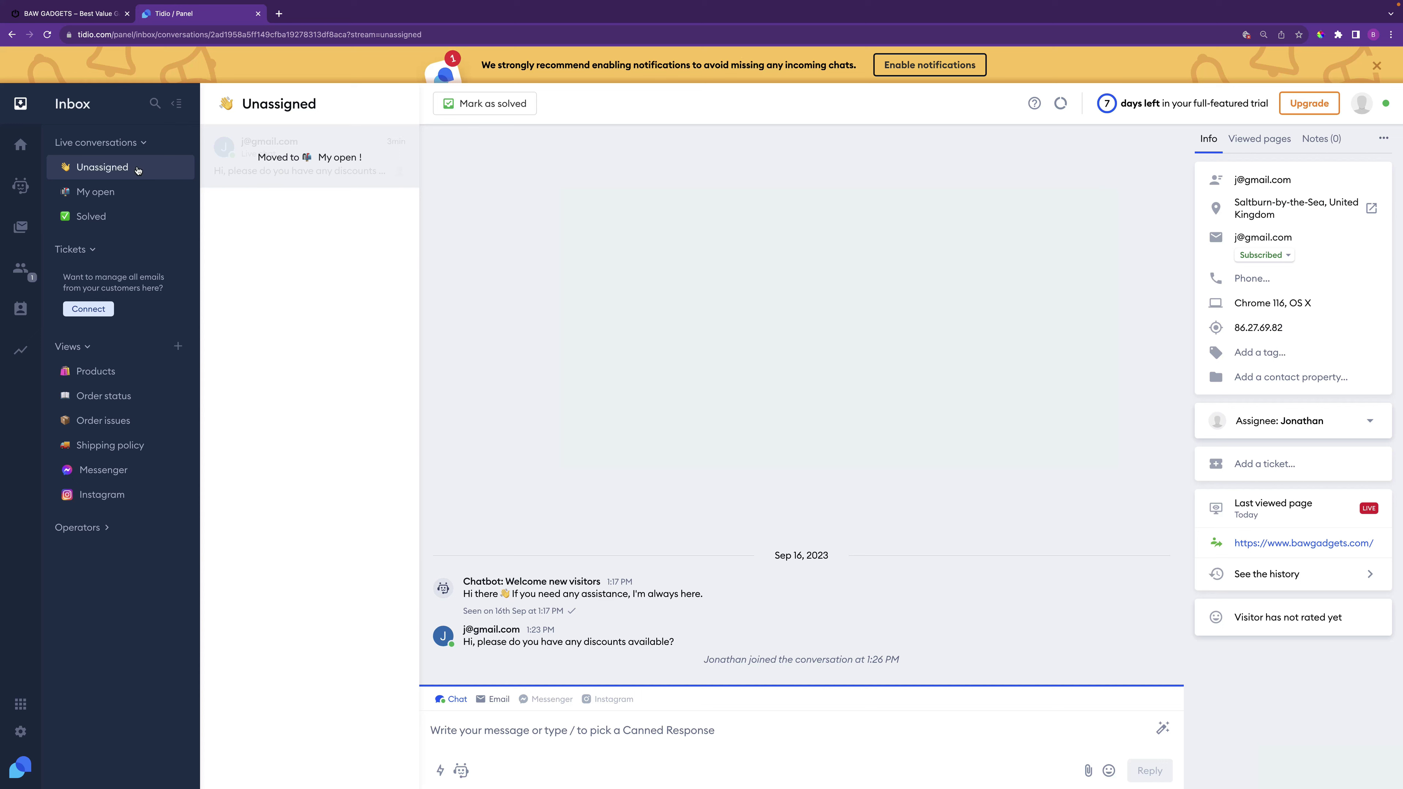
click(126, 193)
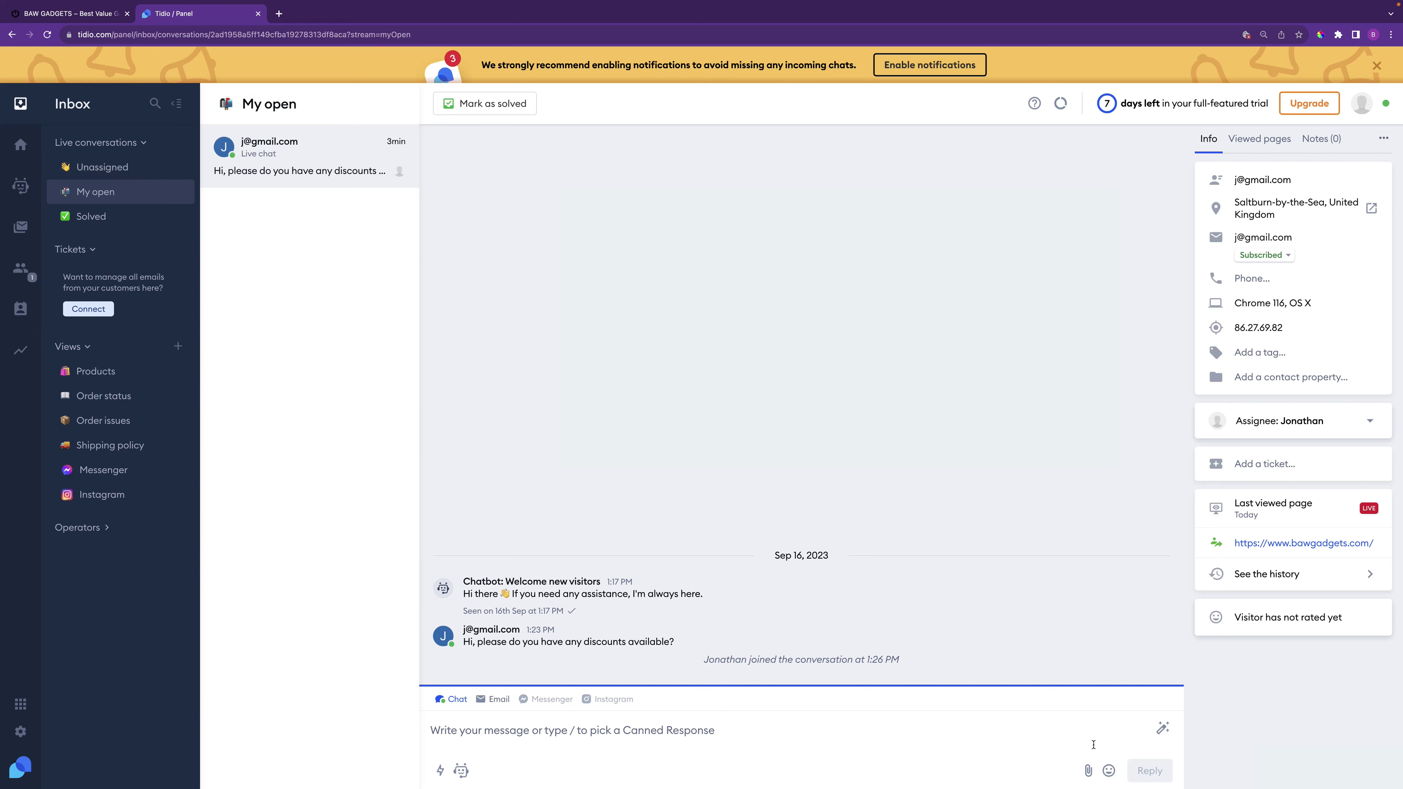
click(699, 724)
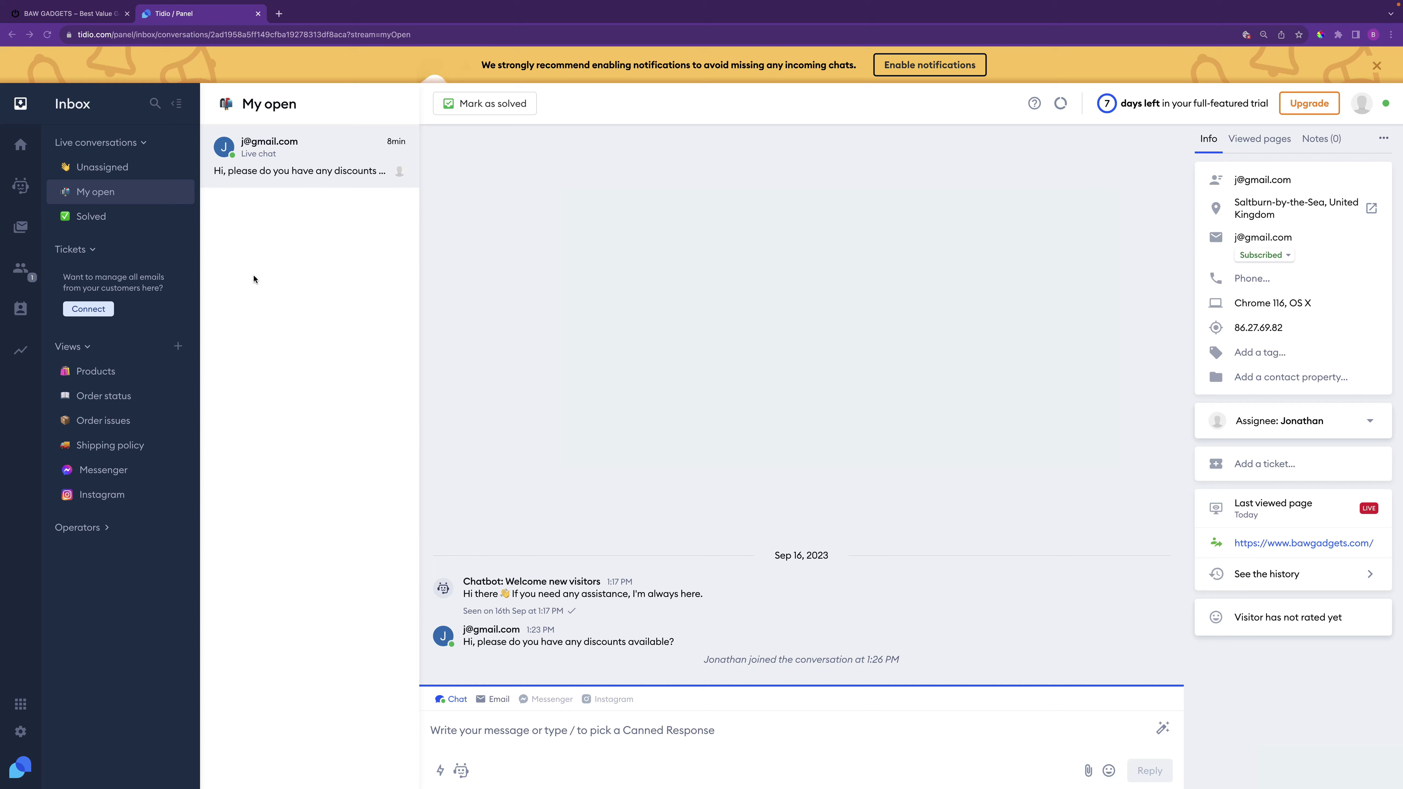
click(21, 186)
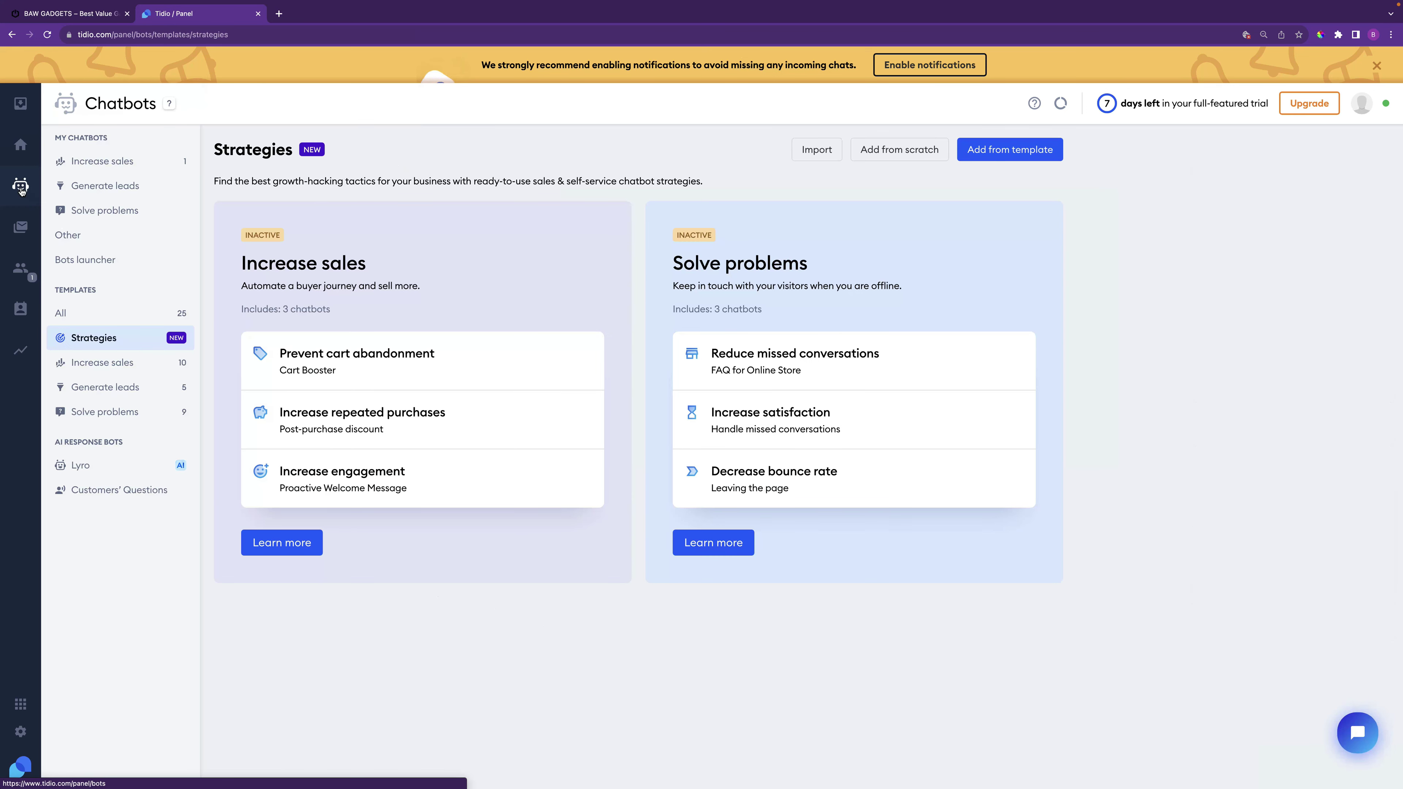
Show the Increase sales chatbot templates and open the Post-purchase discount card's details
click(129, 372)
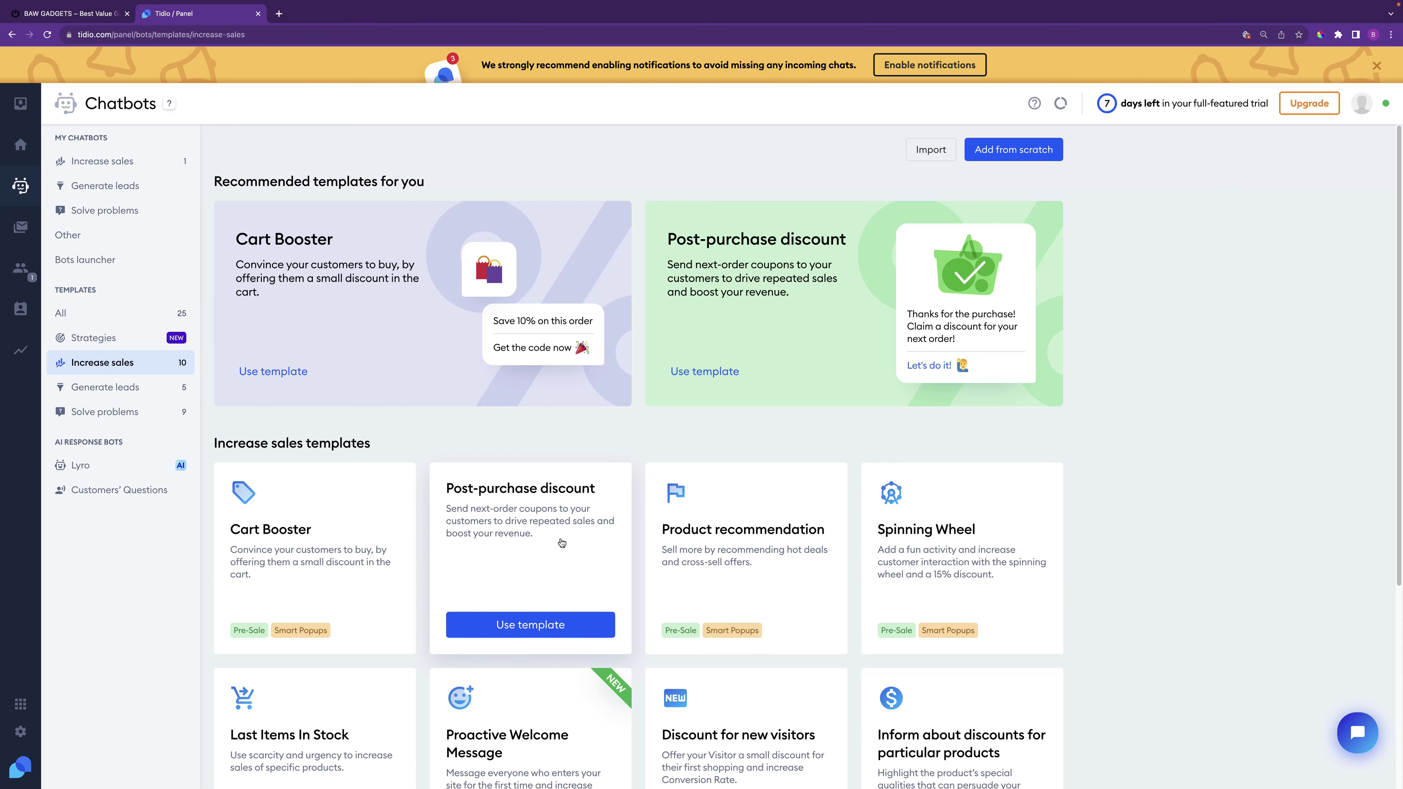
click(550, 548)
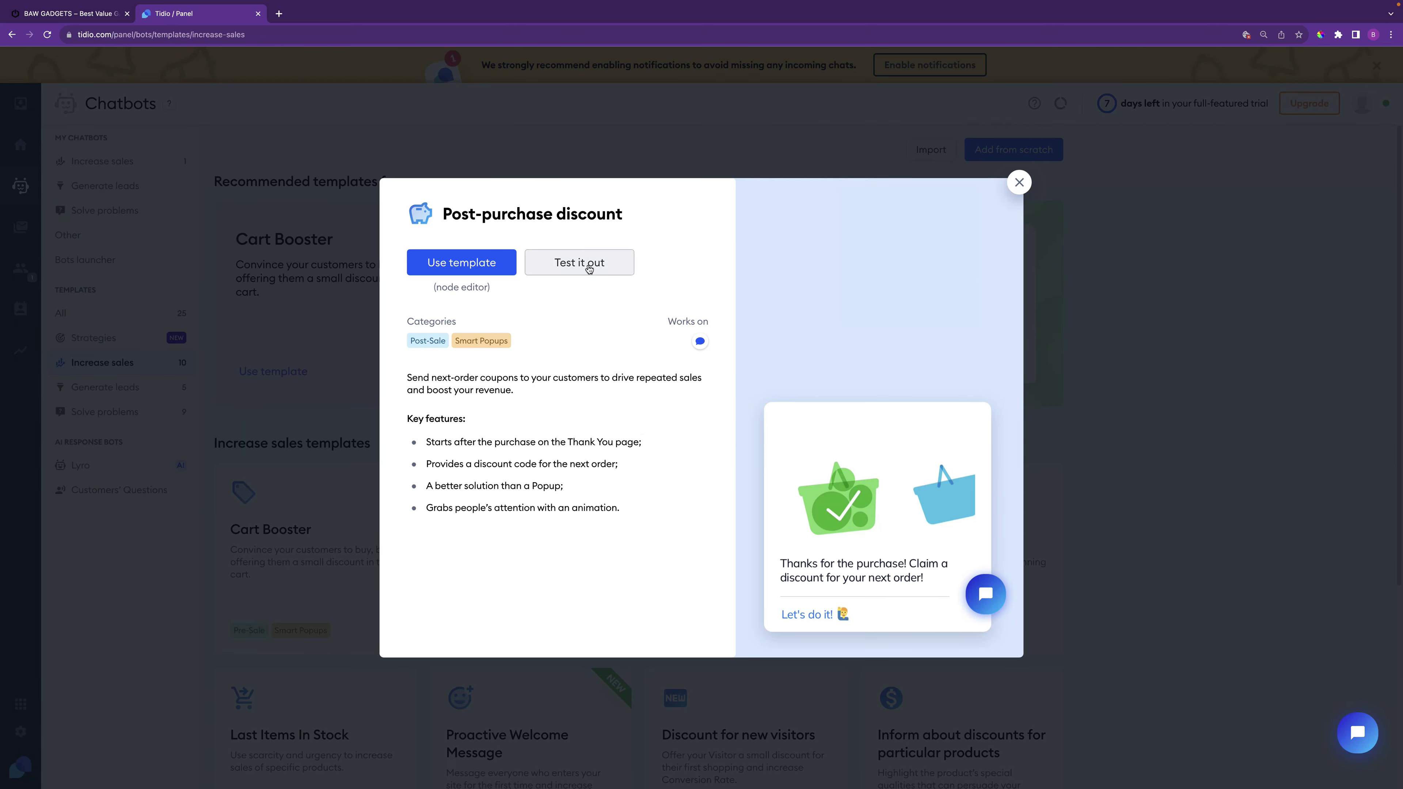
Create the Post-purchase discount bot with coupon code gadget10, then save and activate it
click(472, 263)
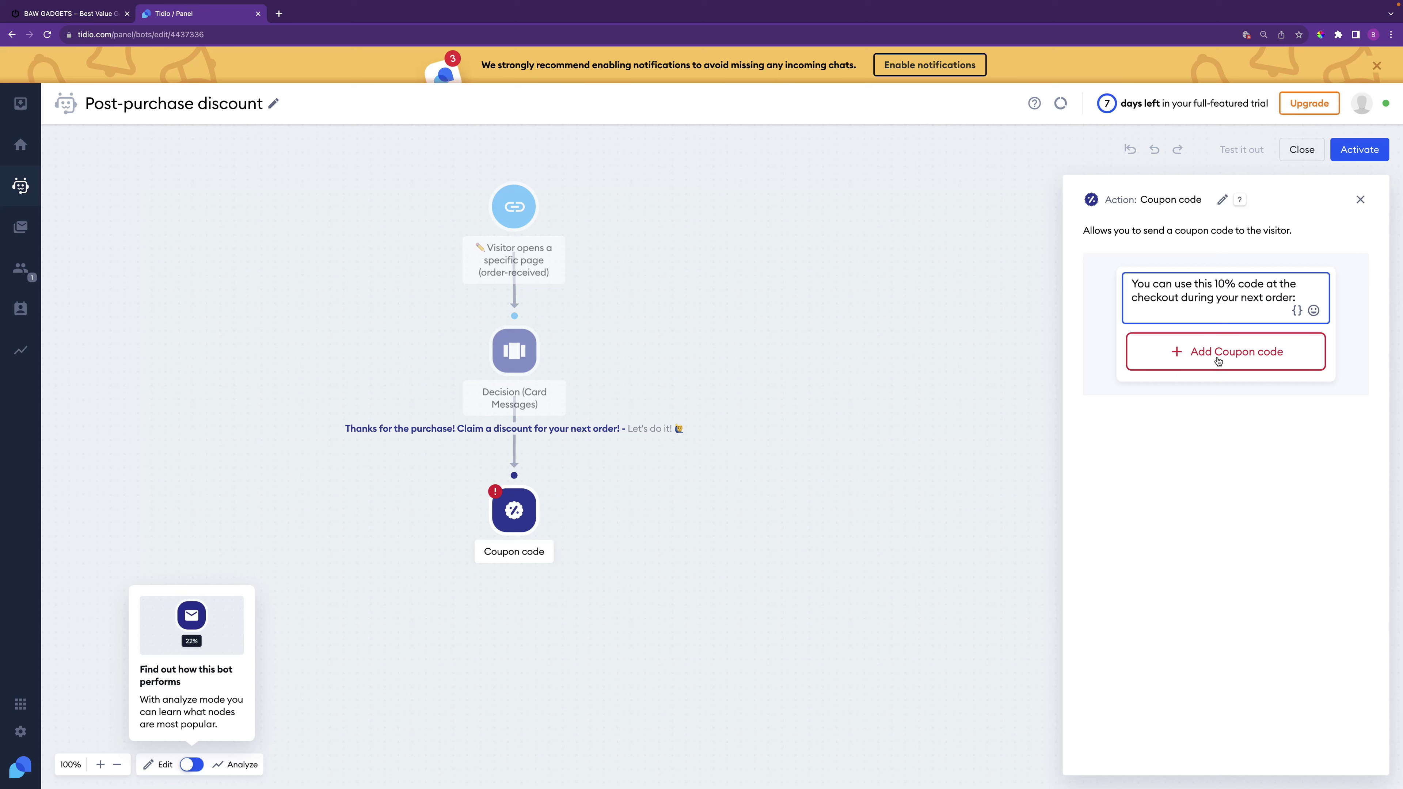
click(1227, 357)
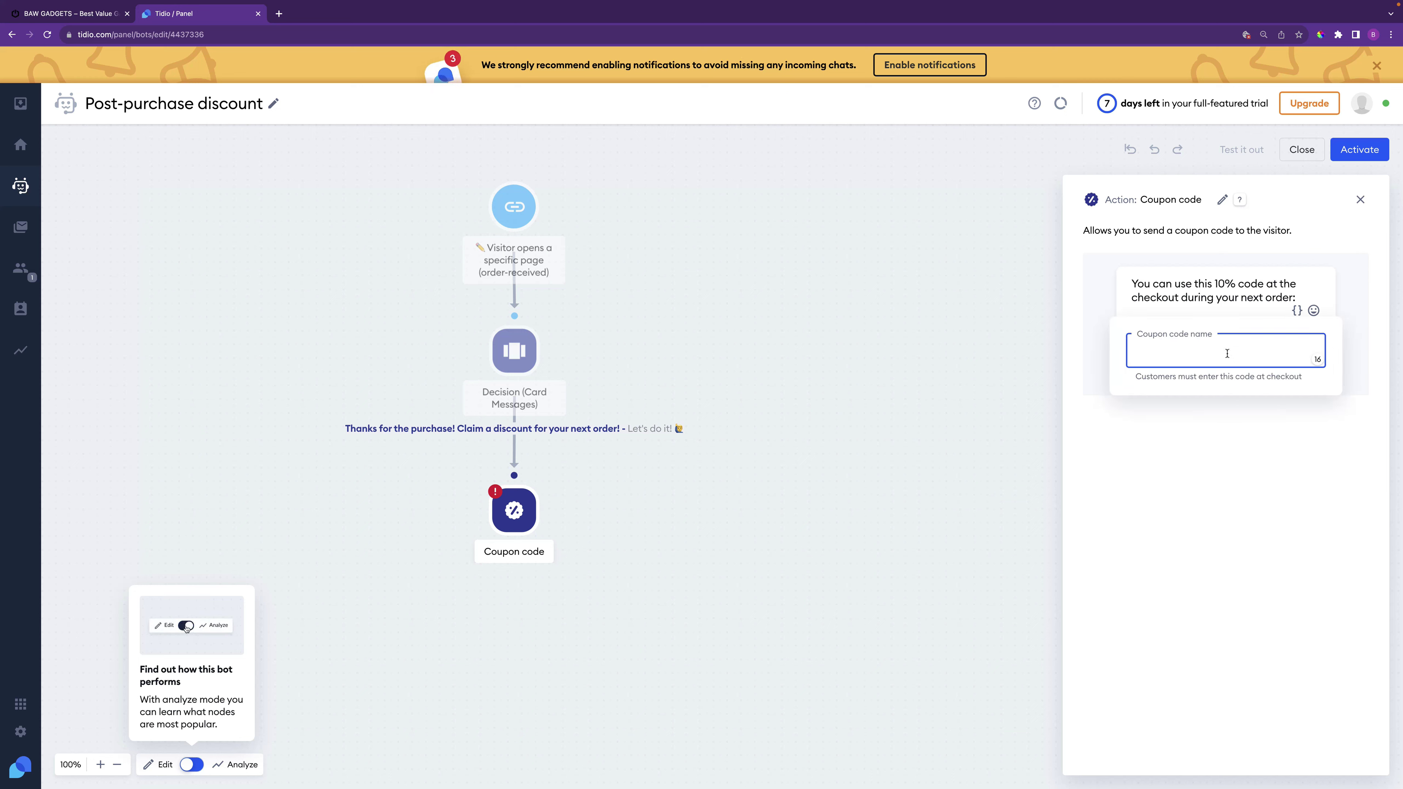
text(gadge)
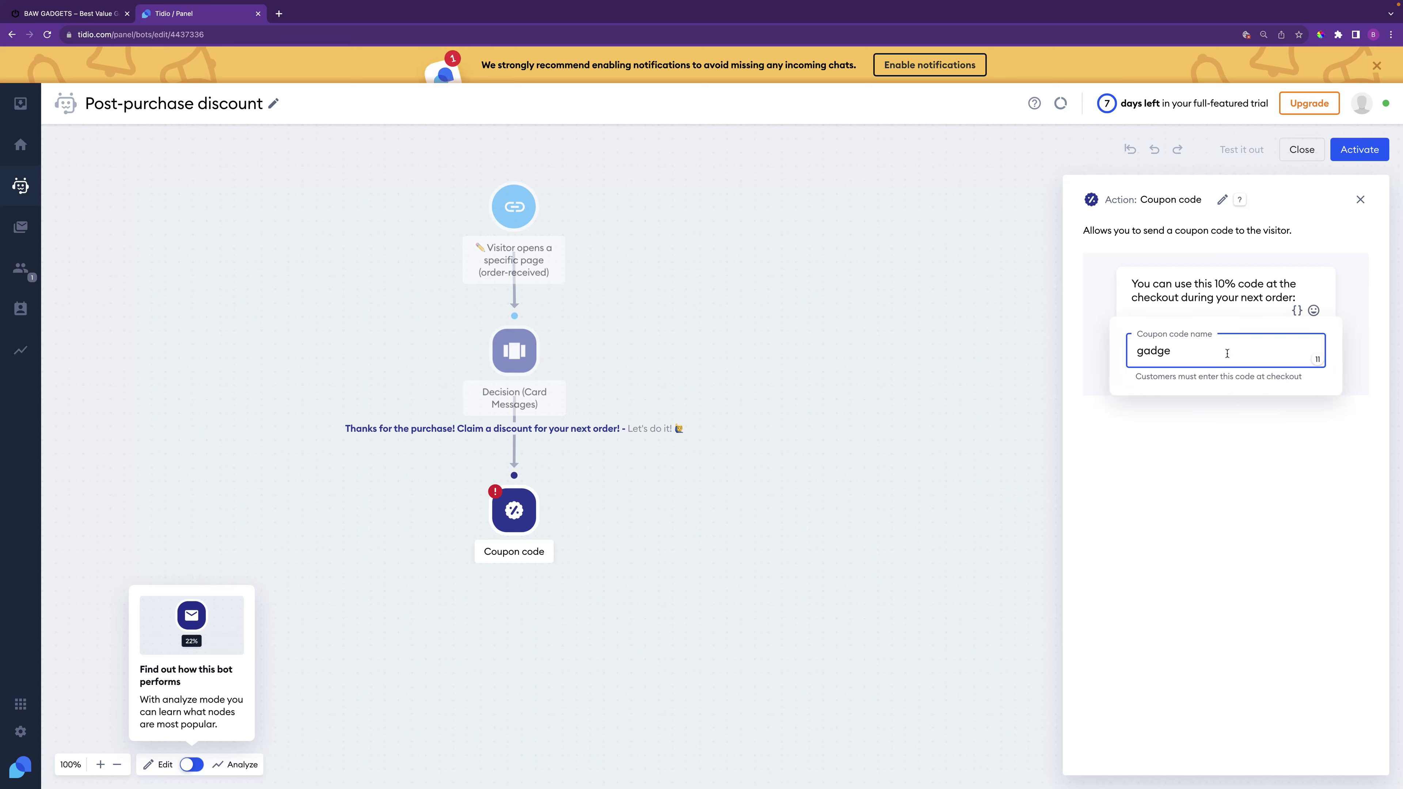
text(t10)
click(1202, 470)
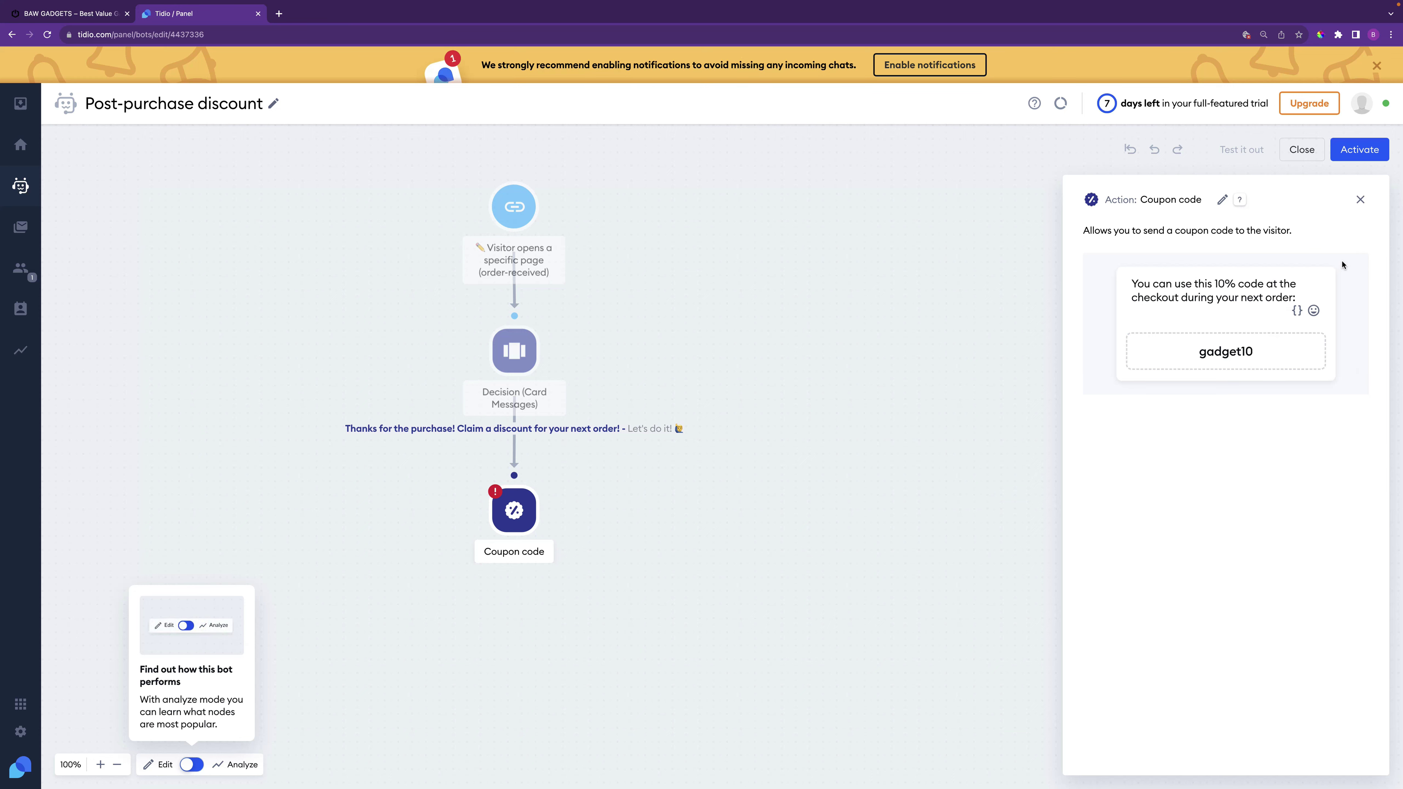
click(1363, 154)
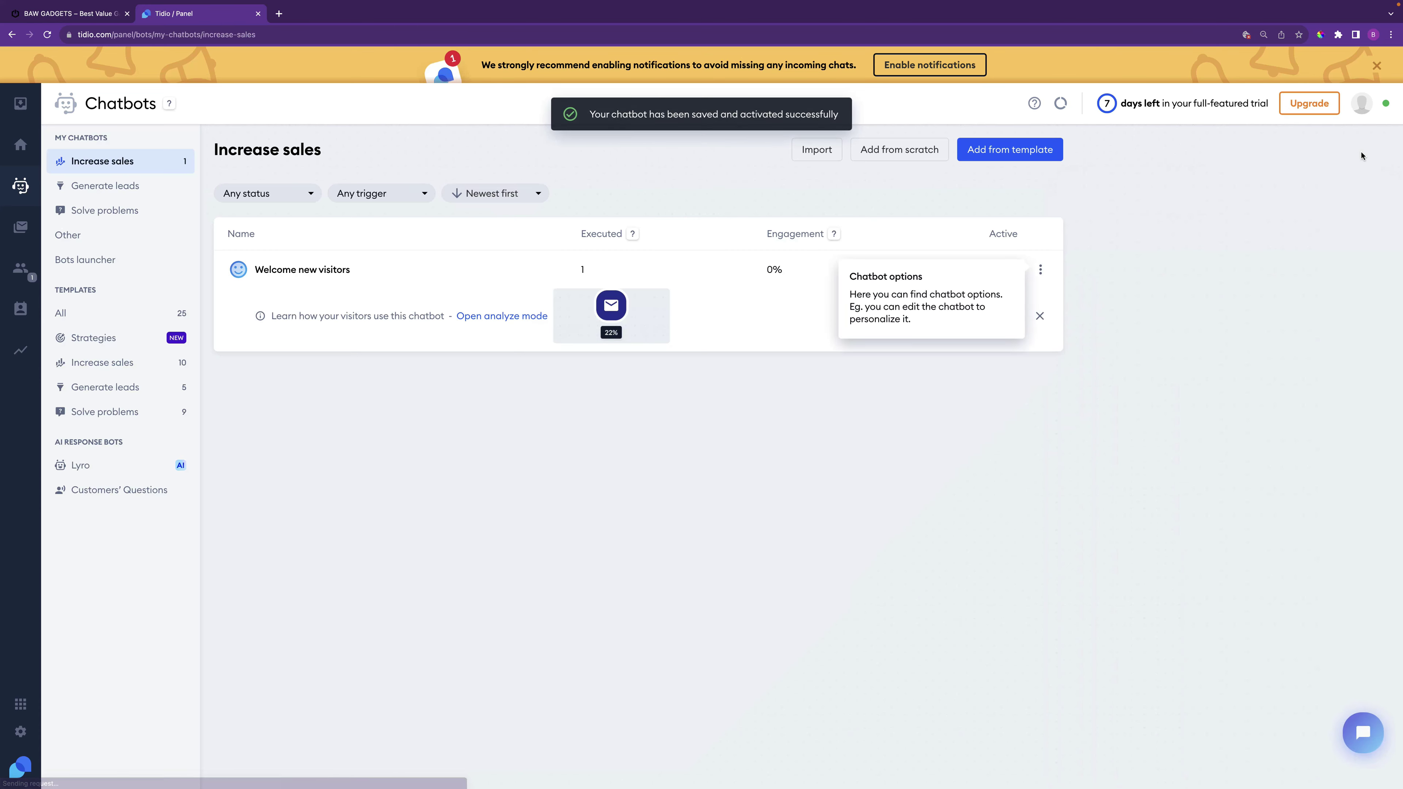
Turn on 'Starts when an operator is handling the conversation' for the Post-purchase discount bot
click(1140, 299)
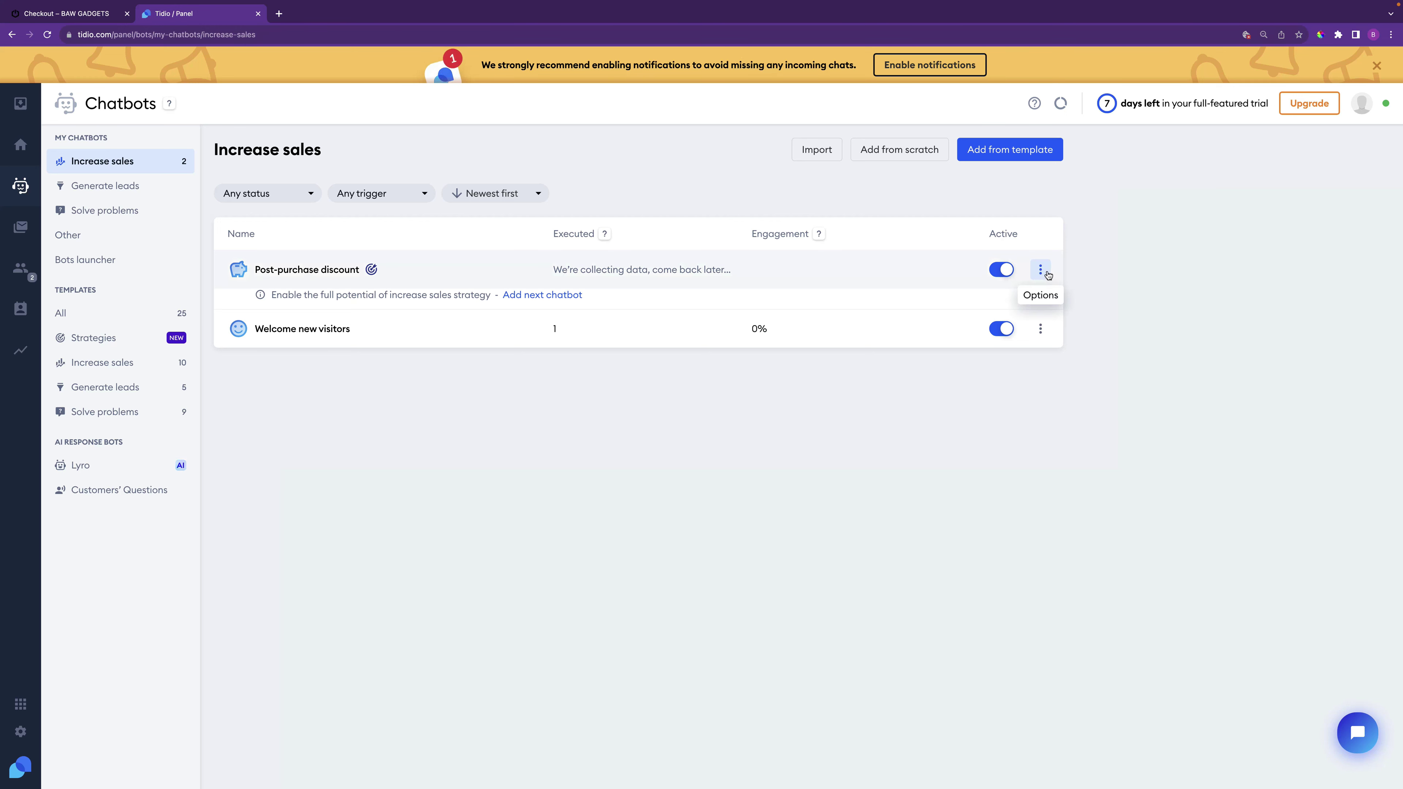
click(1040, 269)
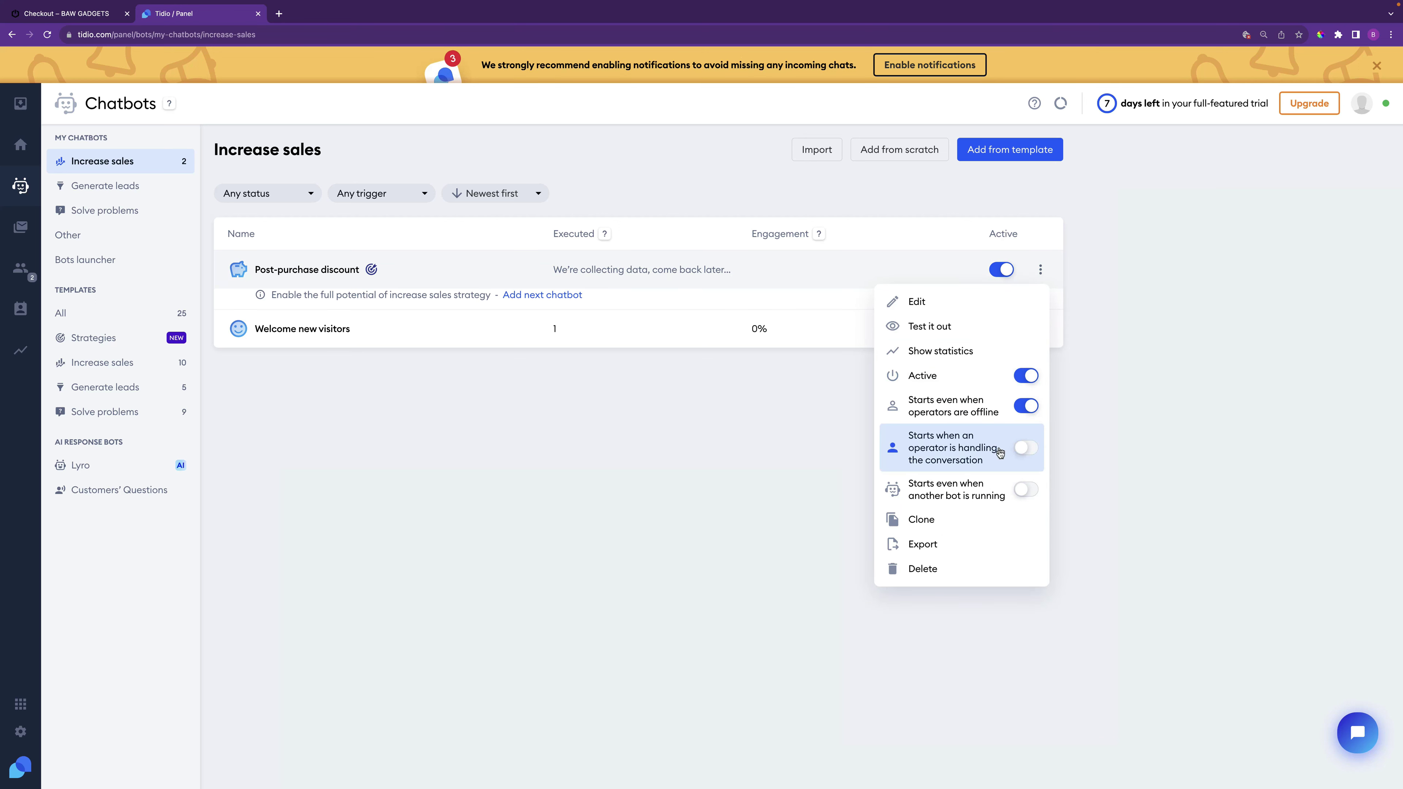
click(1025, 449)
click(802, 454)
Place the test AirPods Pro order ($249.00) and claim the post-purchase discount in chat
click(101, 17)
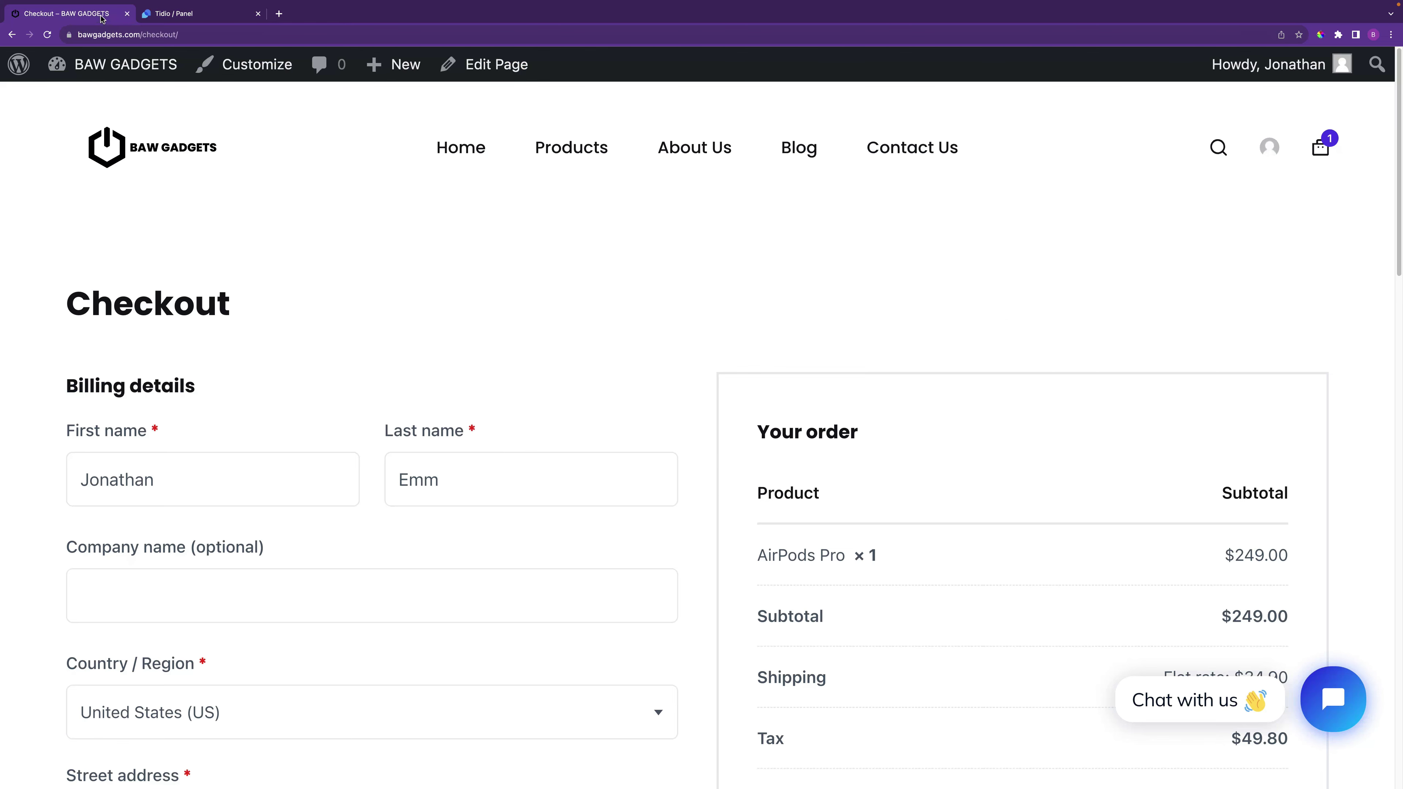
scroll(989, 467, down, 4)
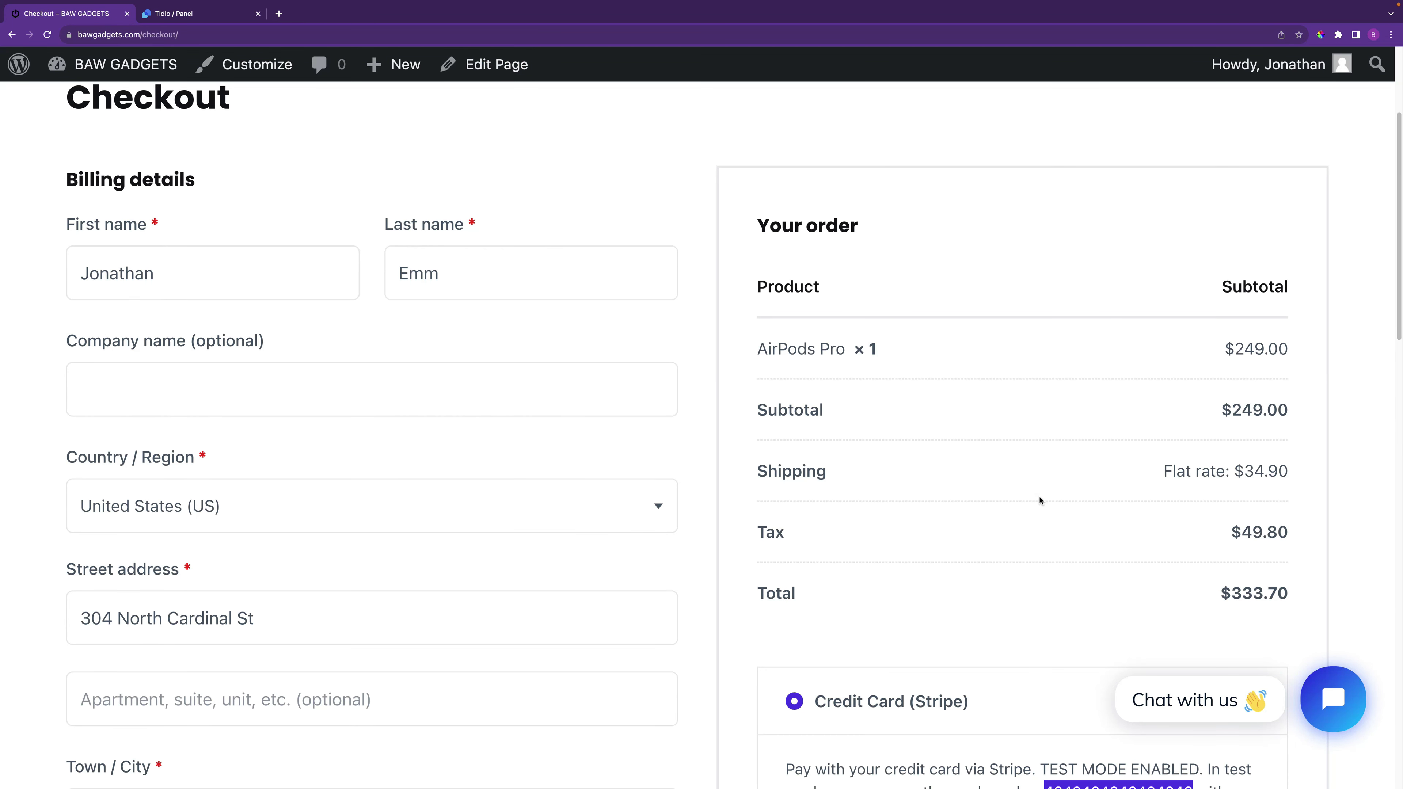
scroll(1040, 494, down, 11)
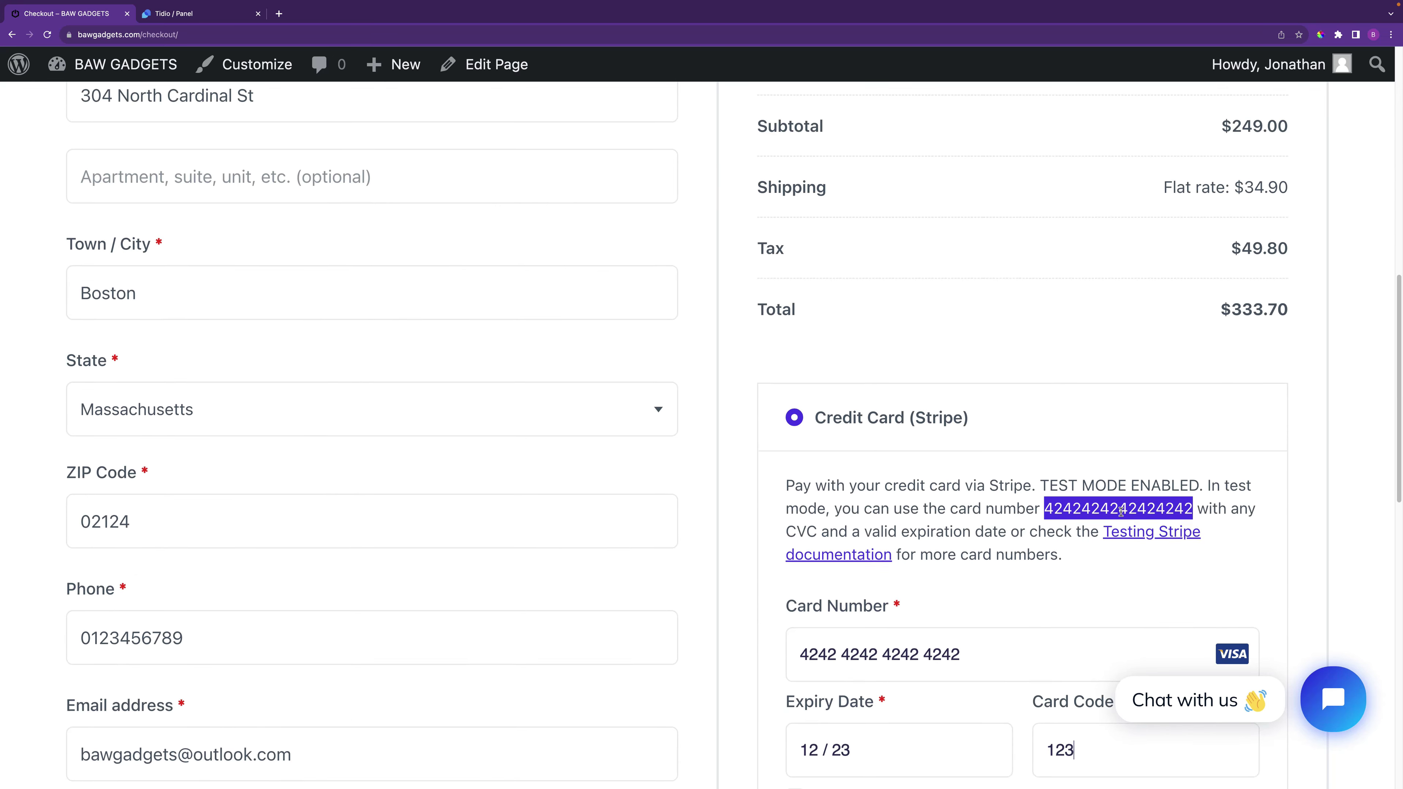
scroll(1031, 465, down, 1)
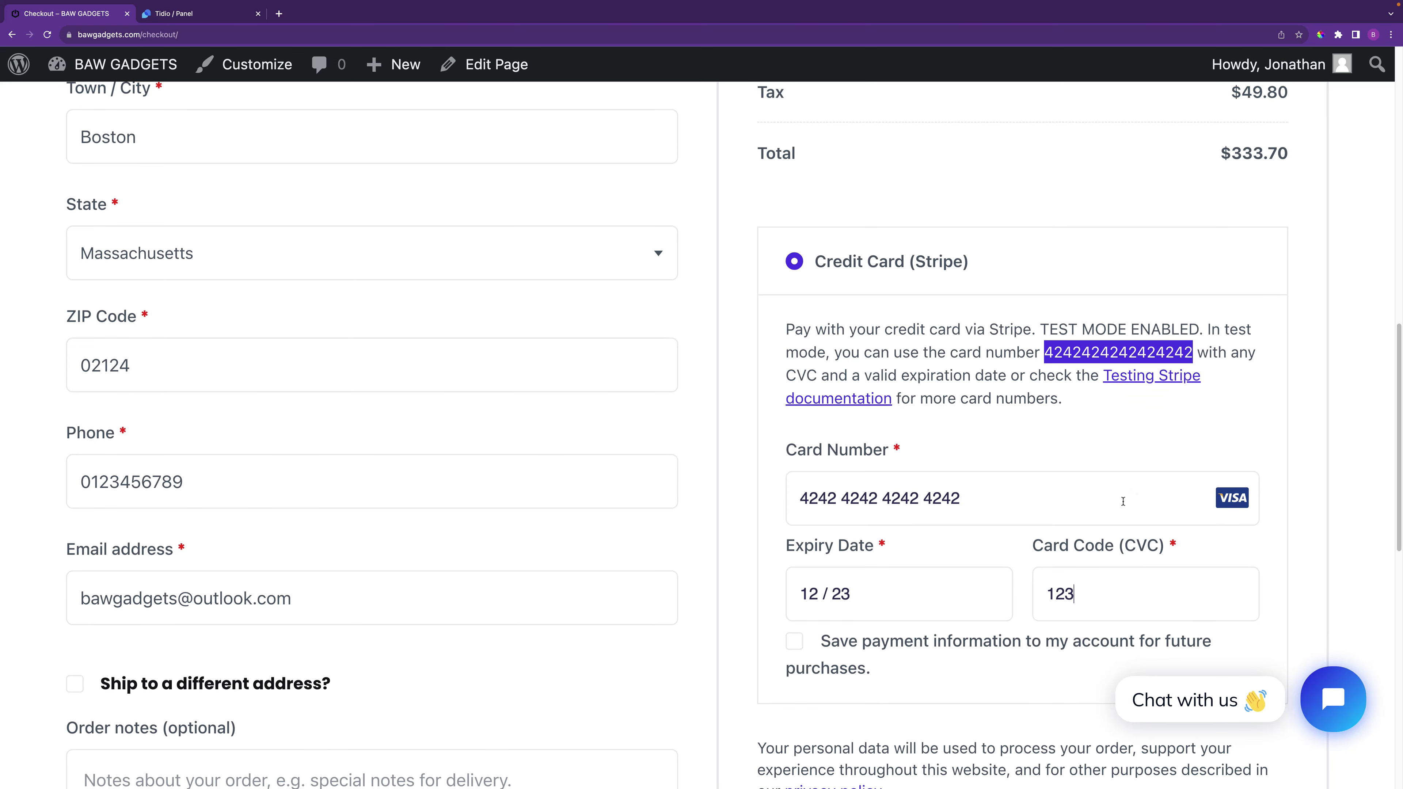
scroll(1124, 497, down, 4)
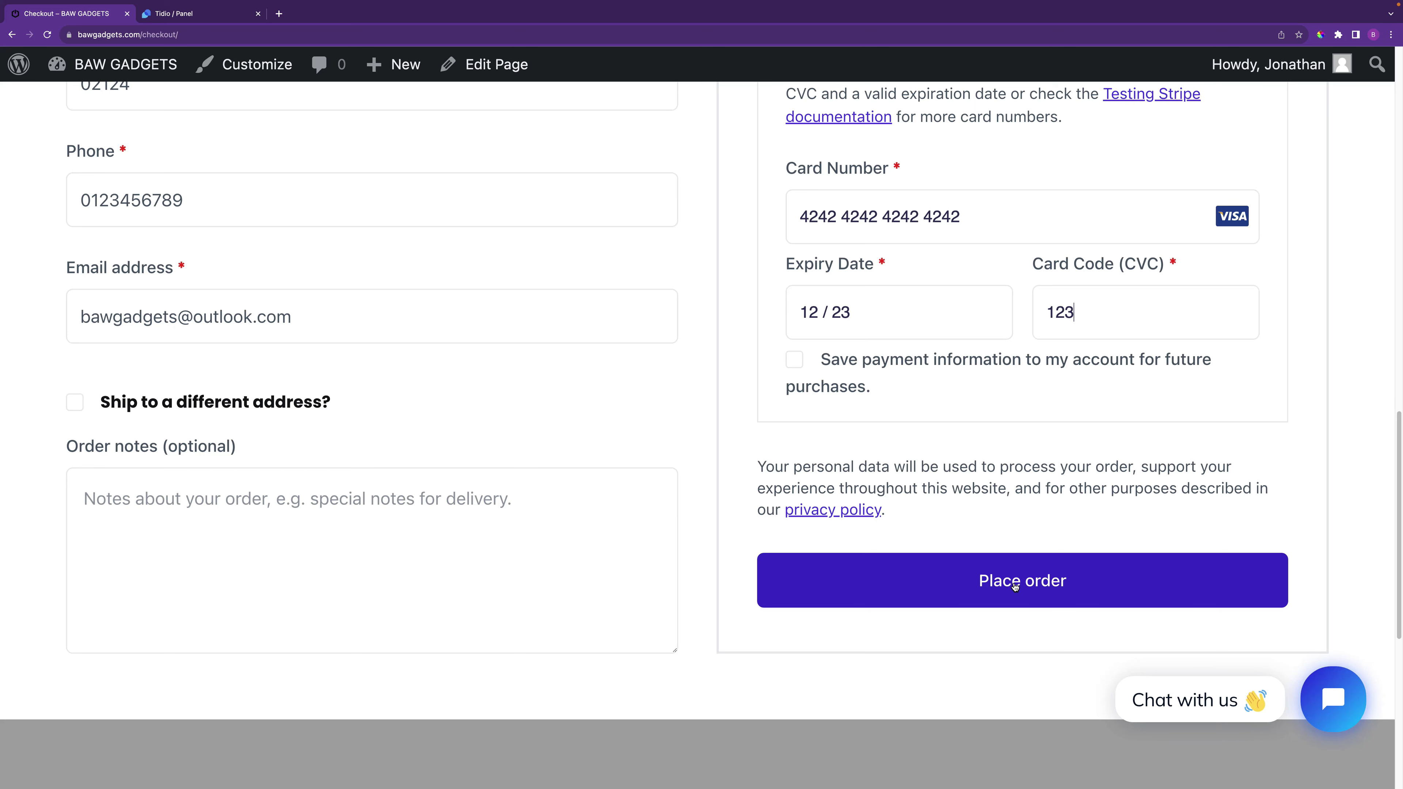
click(1014, 586)
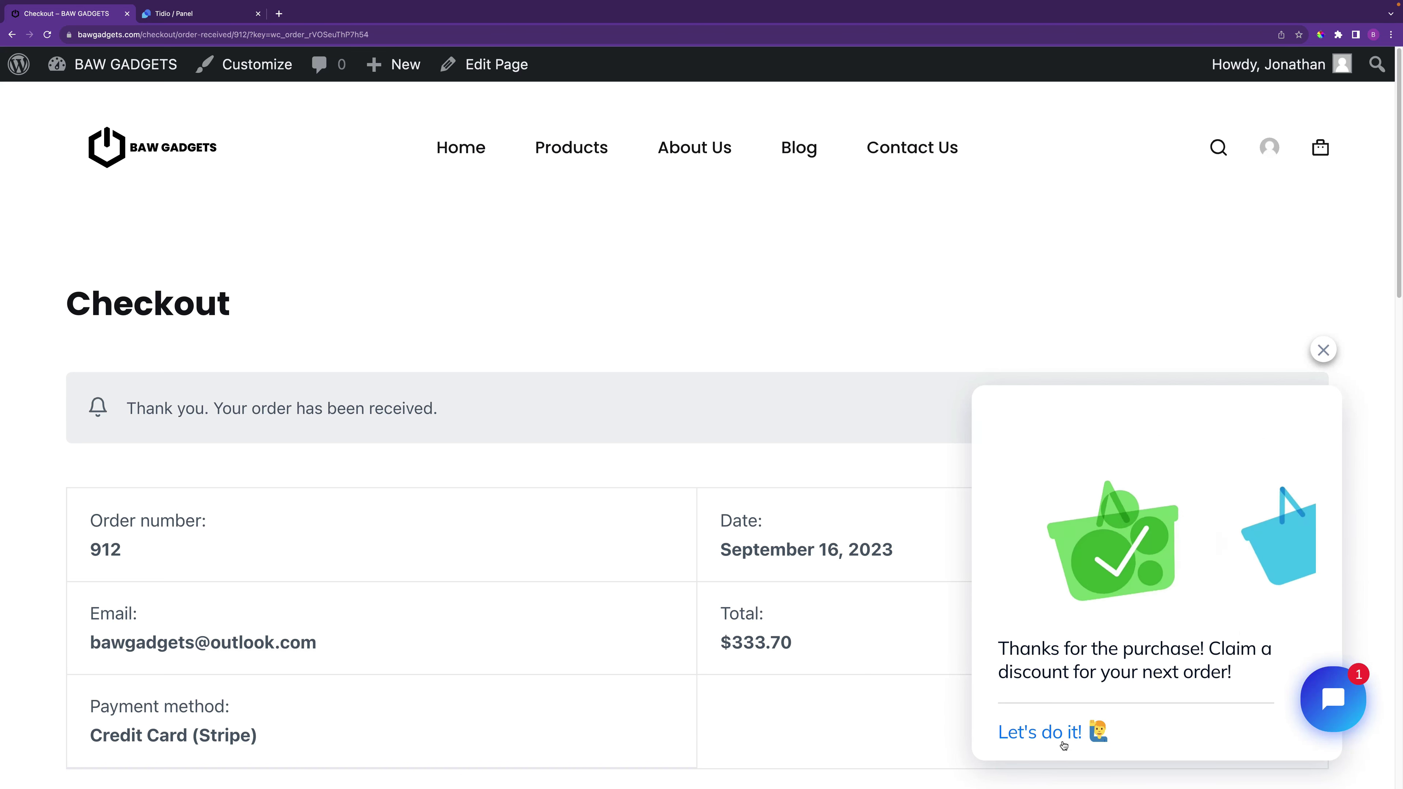
click(1055, 734)
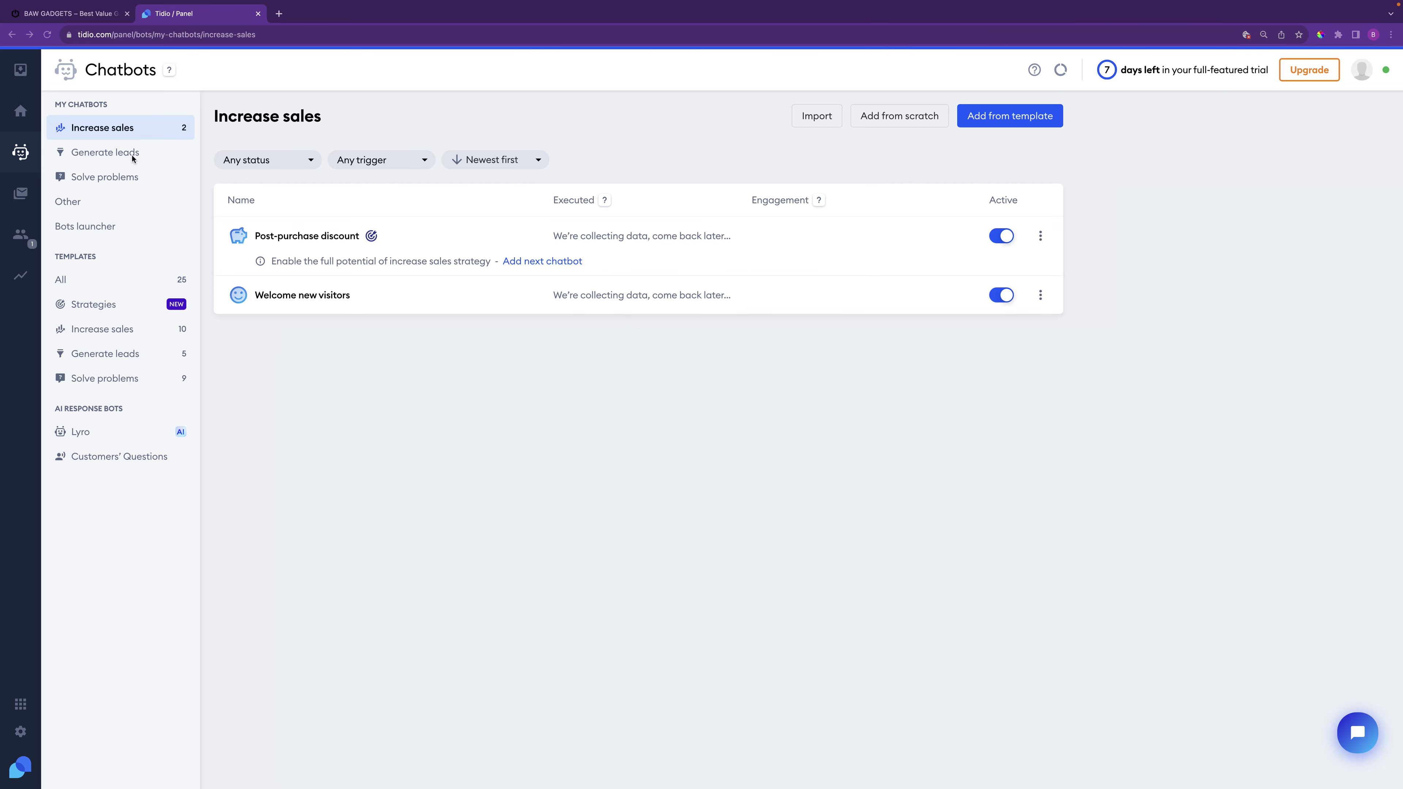
Start Lyro setup, accept the AI usage restrictions, and choose to create the FAQ from scratch
click(21, 155)
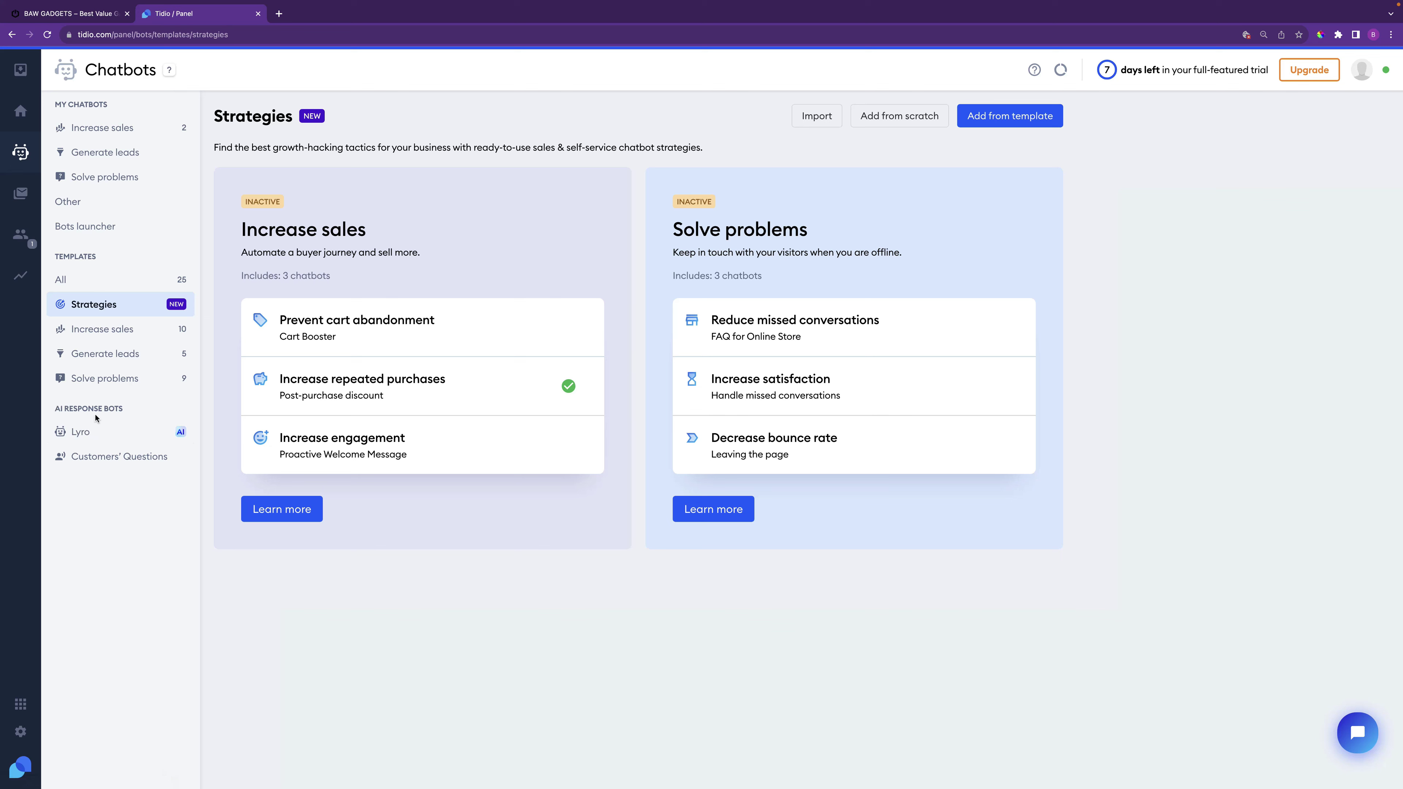
click(98, 434)
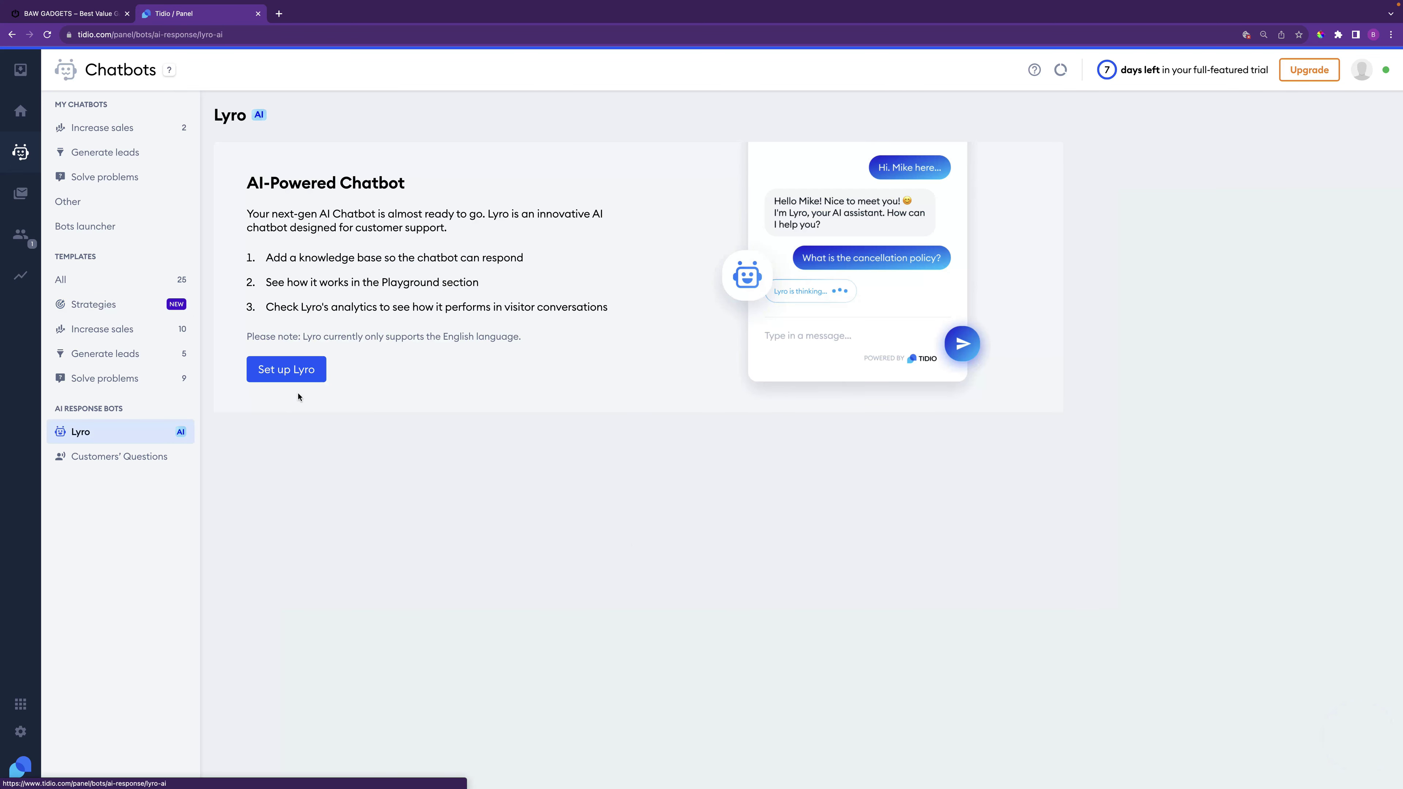
click(292, 374)
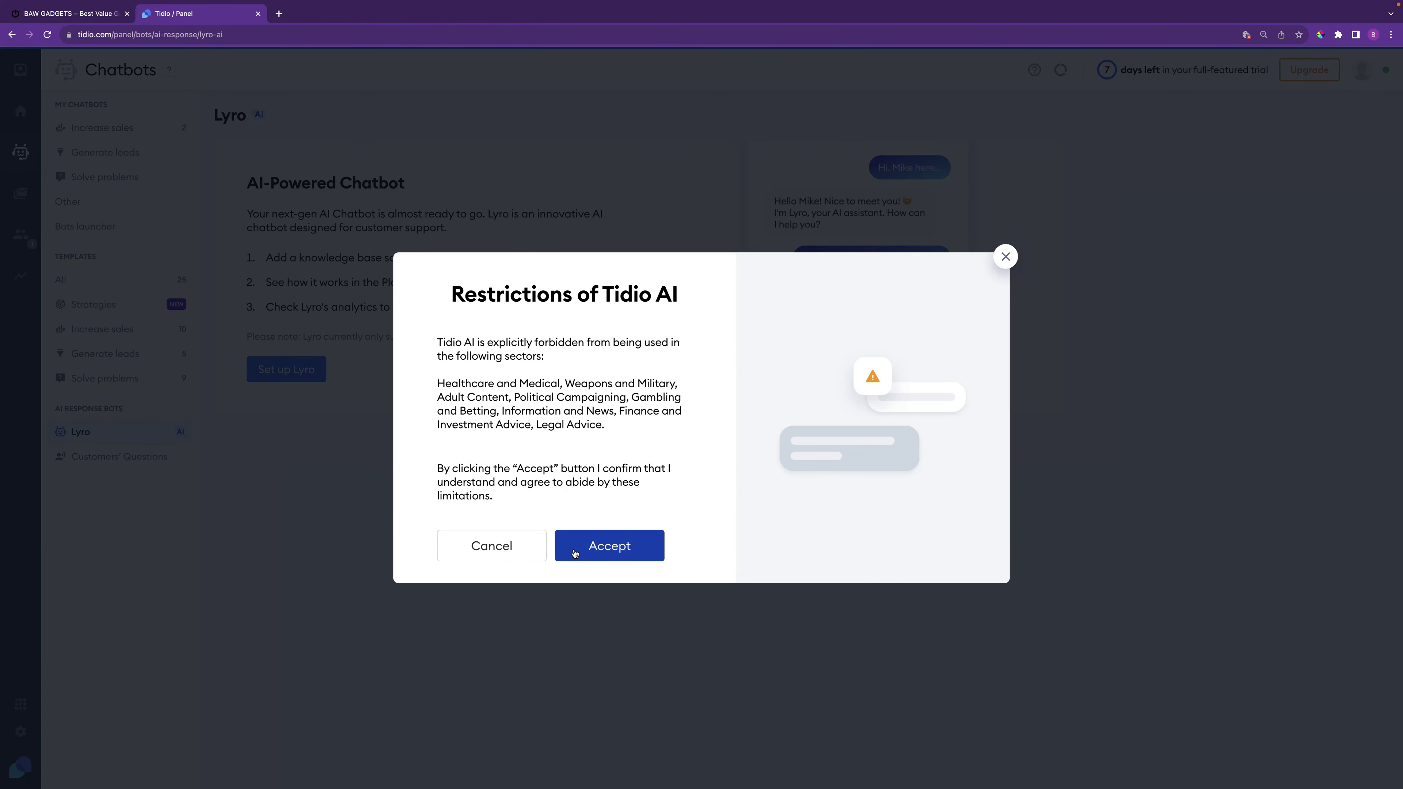
click(616, 551)
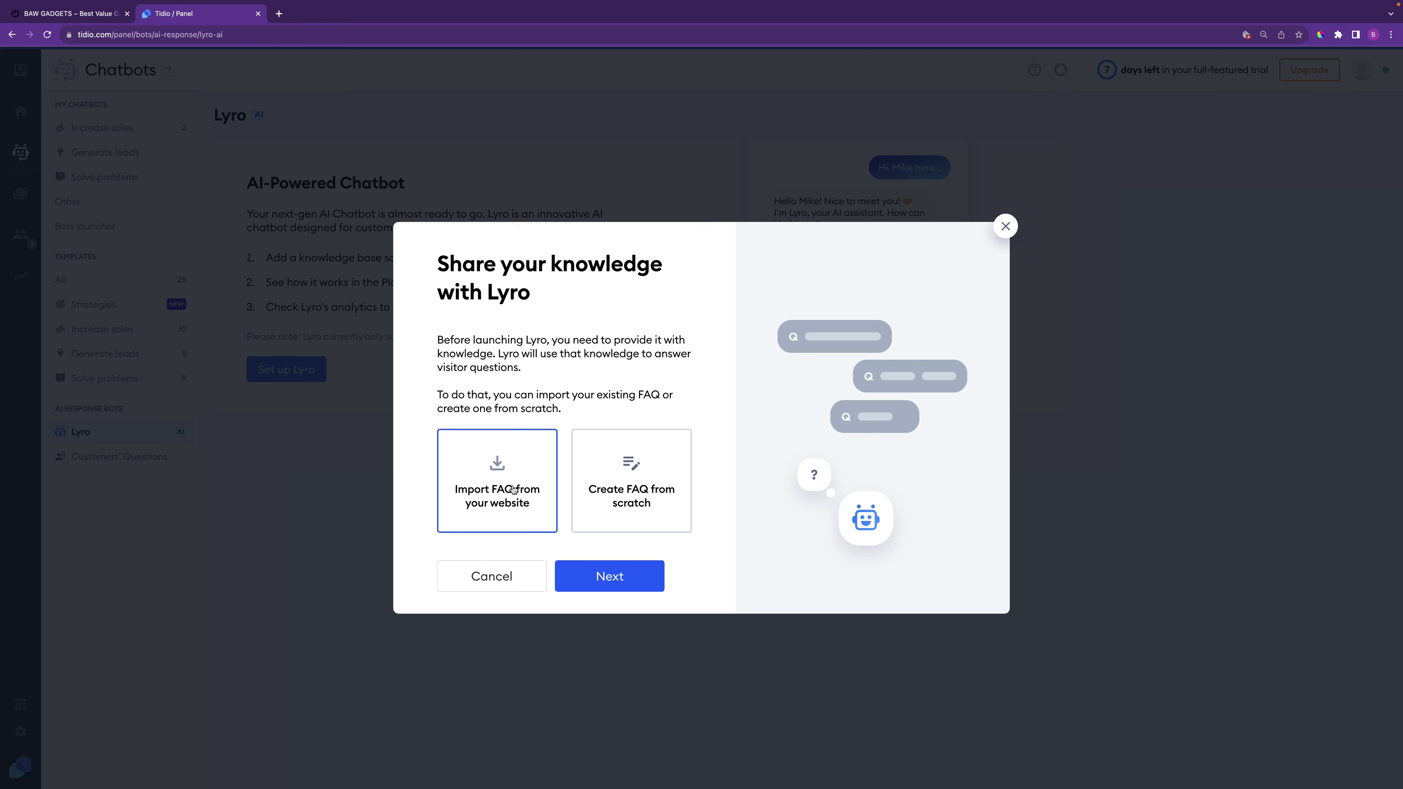
click(657, 496)
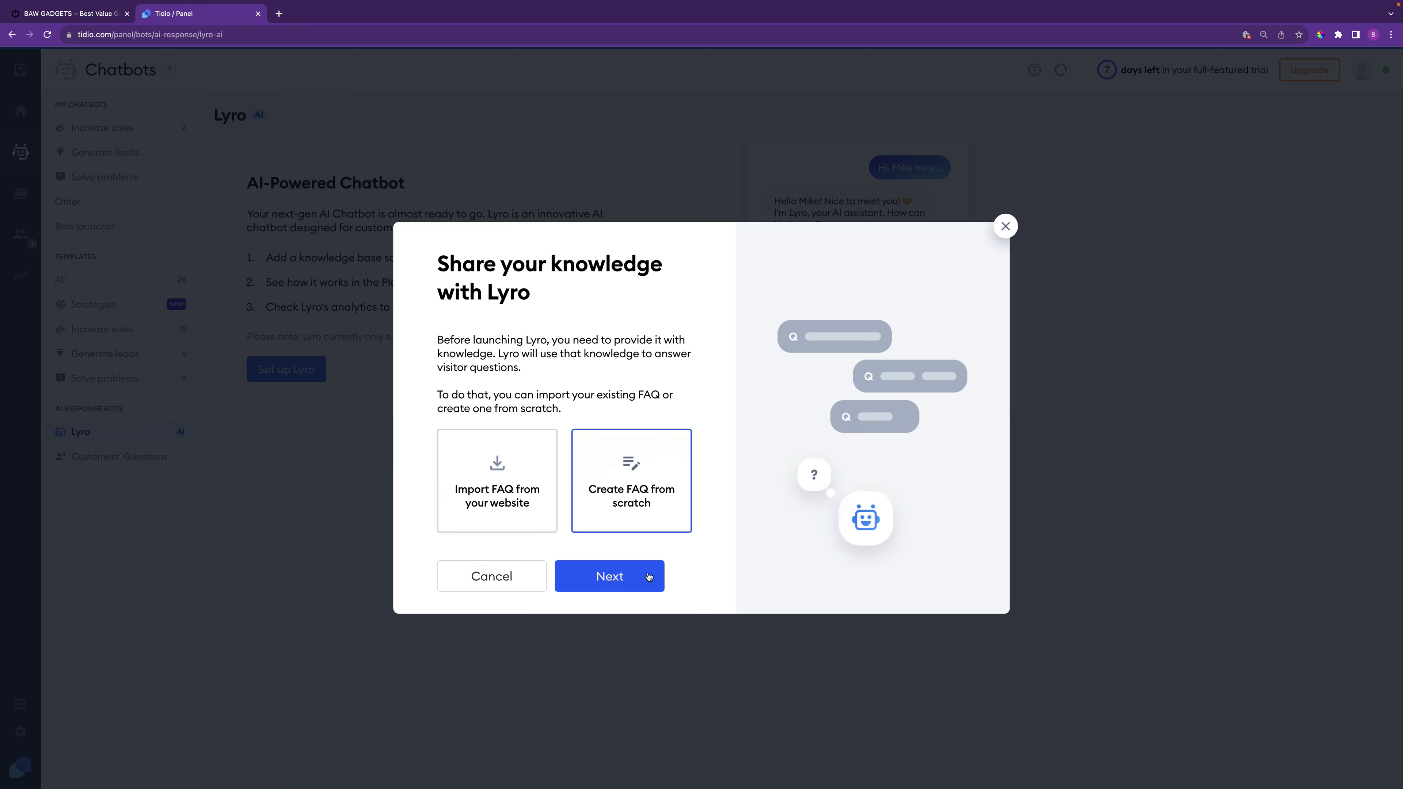
click(628, 581)
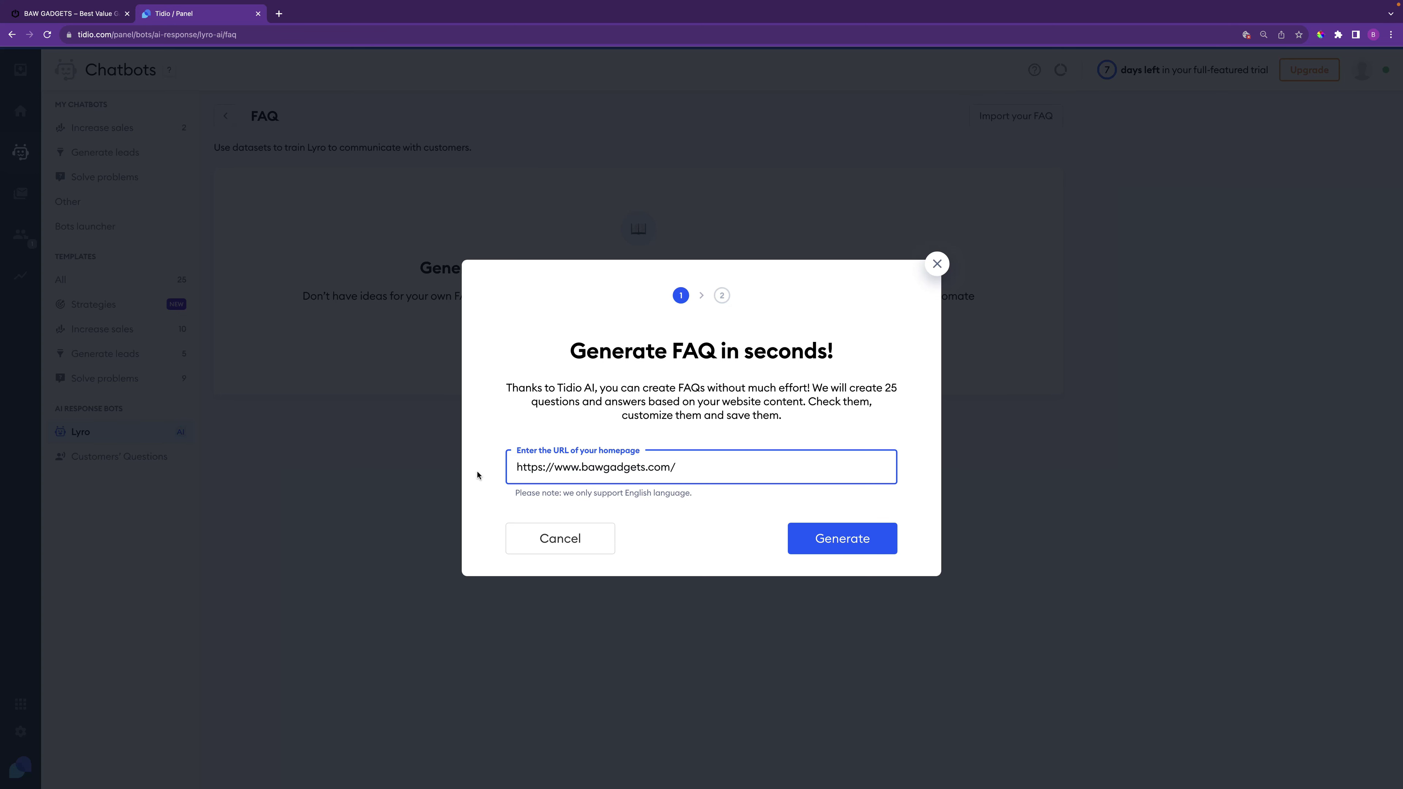
Generate 25 FAQ questions from the bawgadgets.com homepage and add them all
click(855, 544)
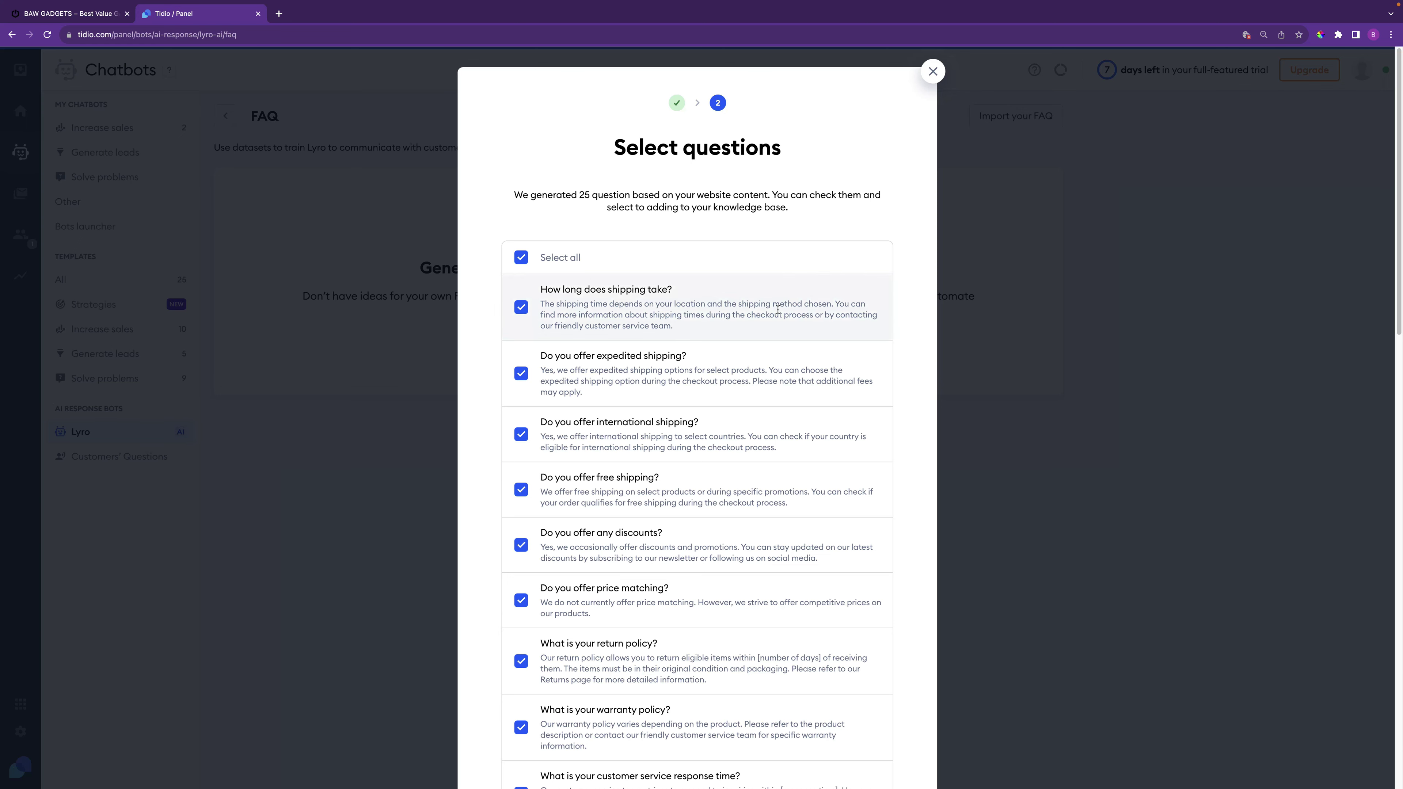
scroll(768, 467, down, 2)
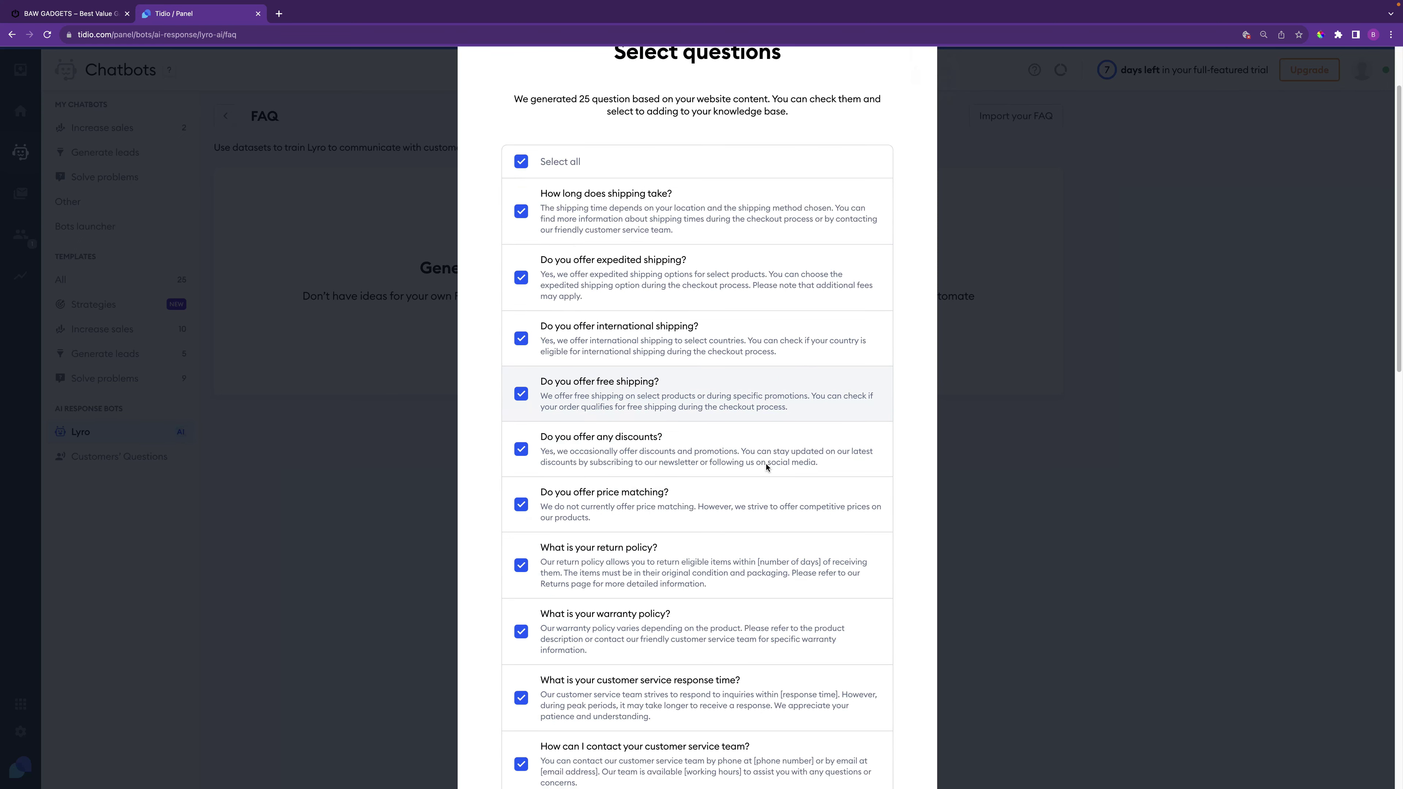
scroll(751, 446, down, 12)
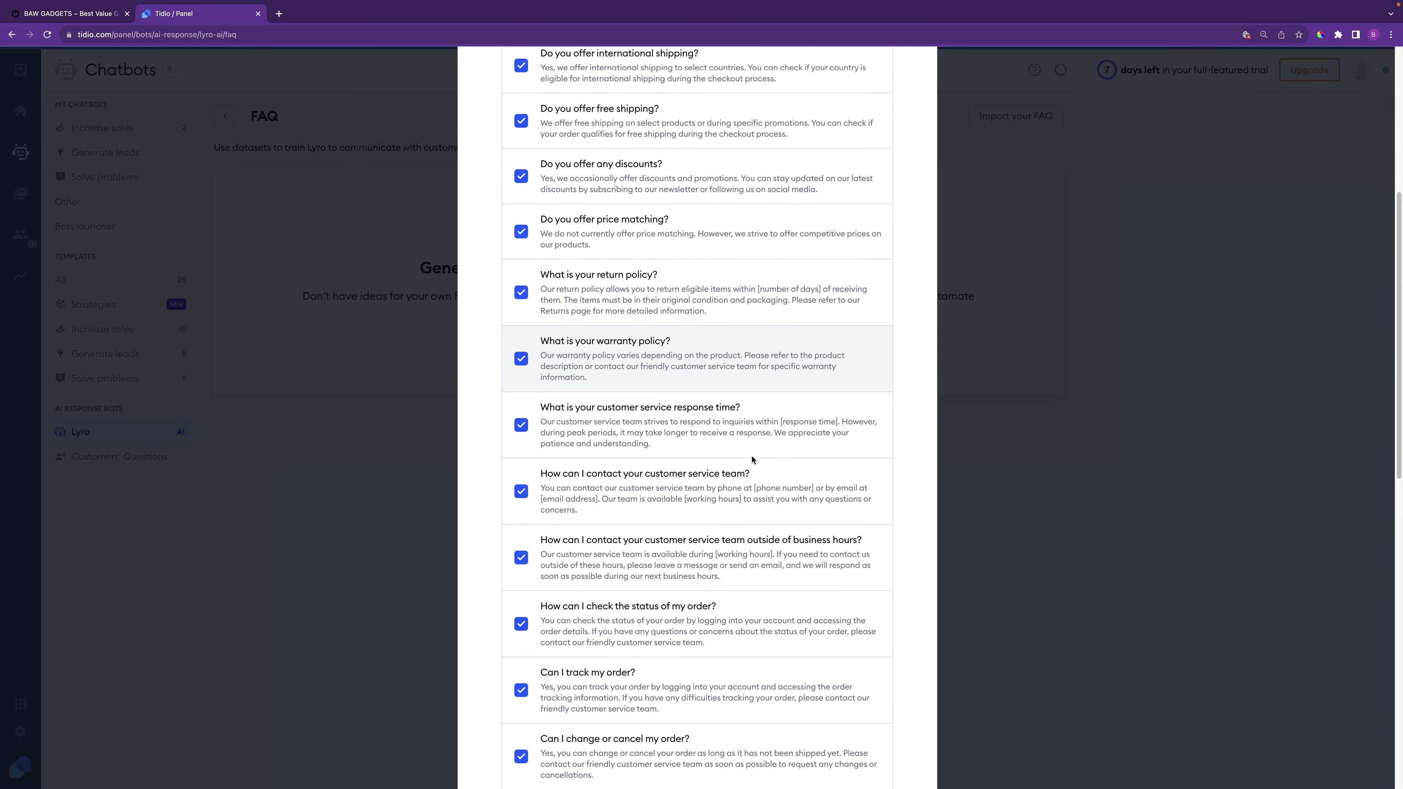
scroll(752, 460, down, 6)
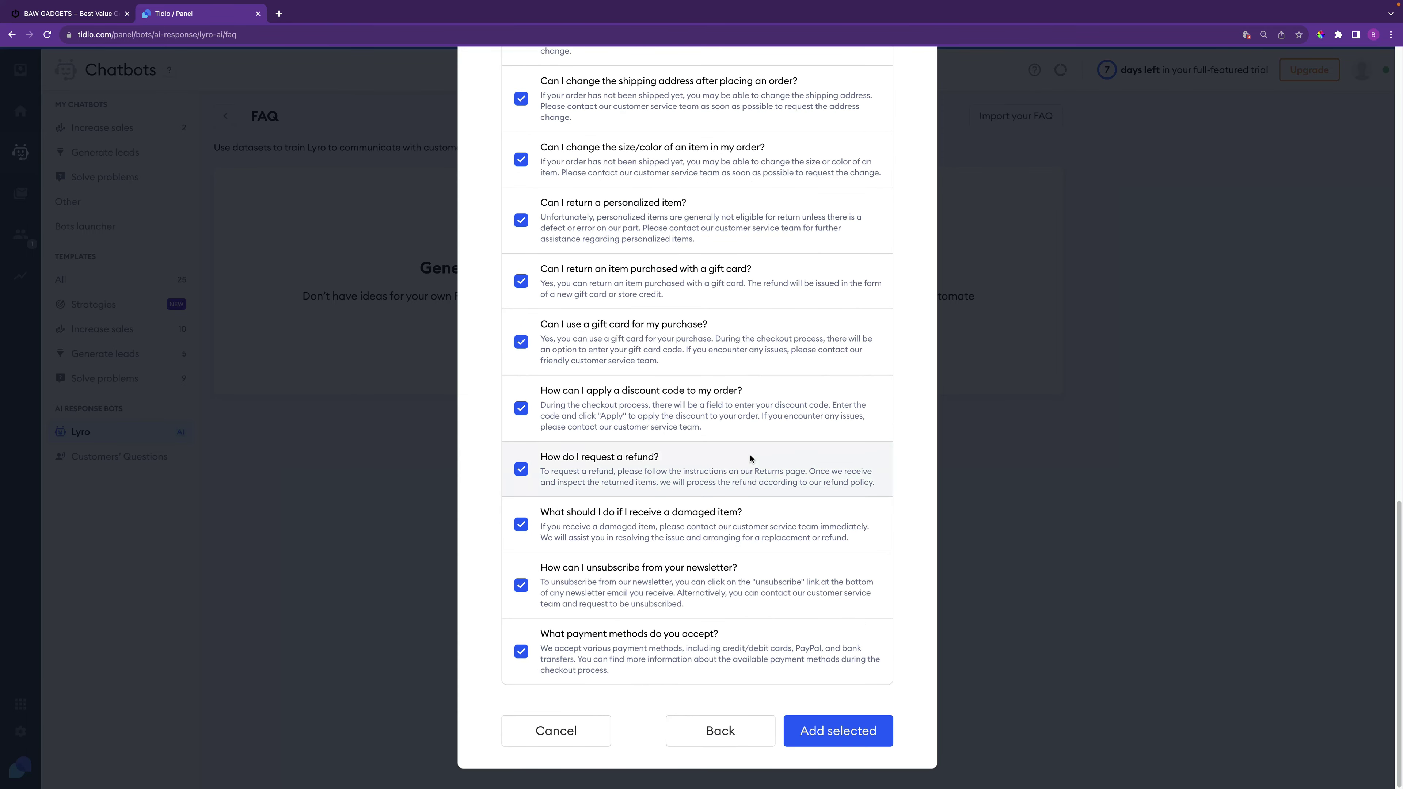
click(851, 738)
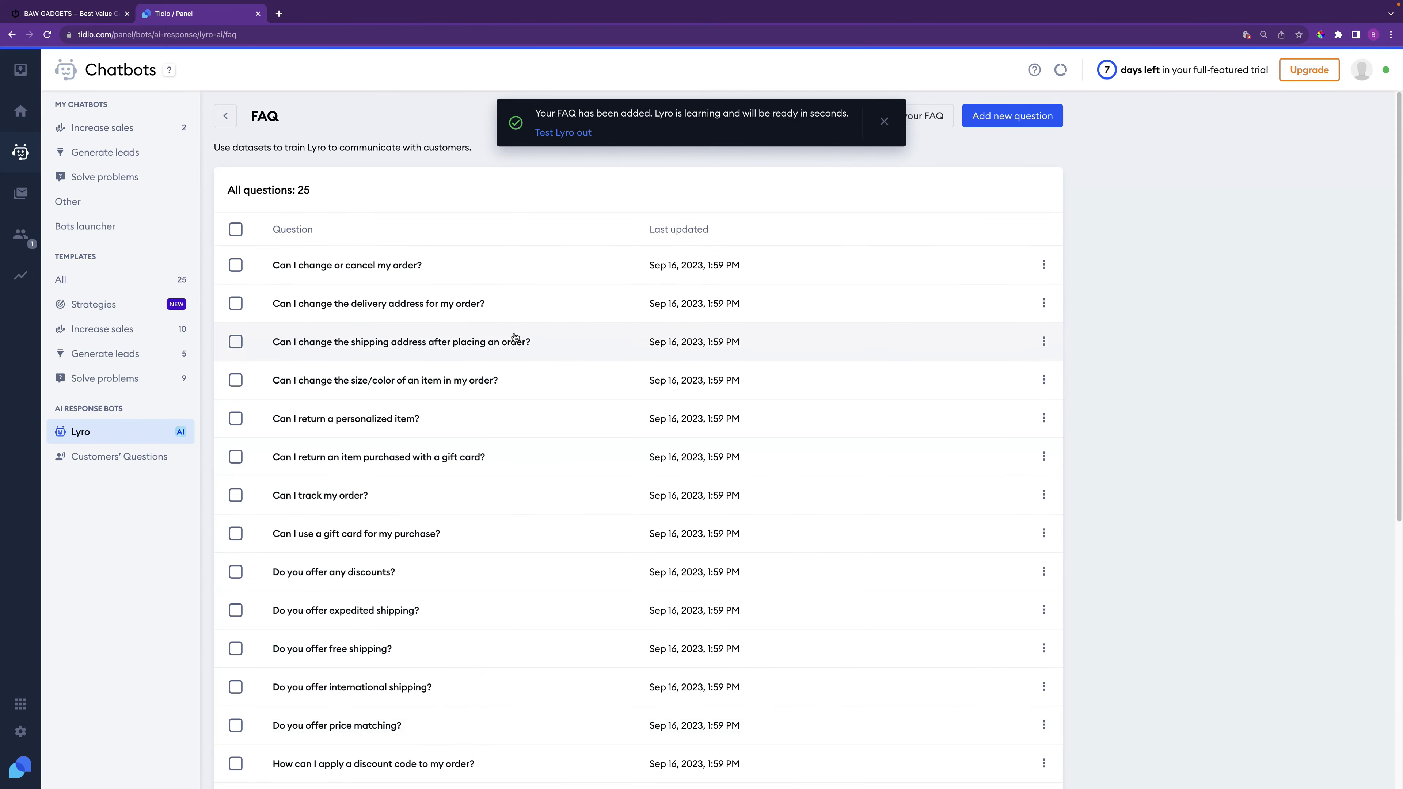
Dismiss the FAQ notice and close the question actions and new-question form unchanged
click(884, 122)
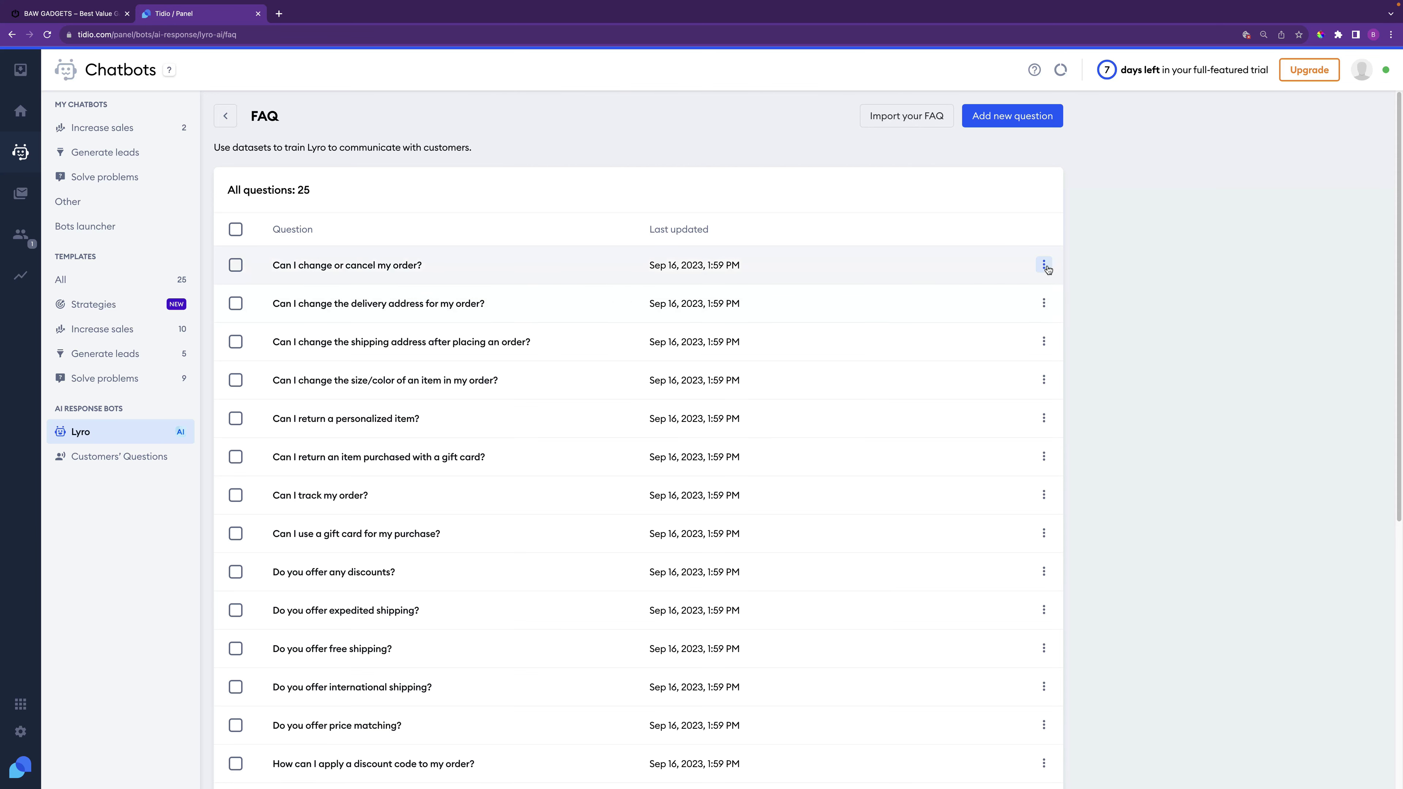
click(1043, 265)
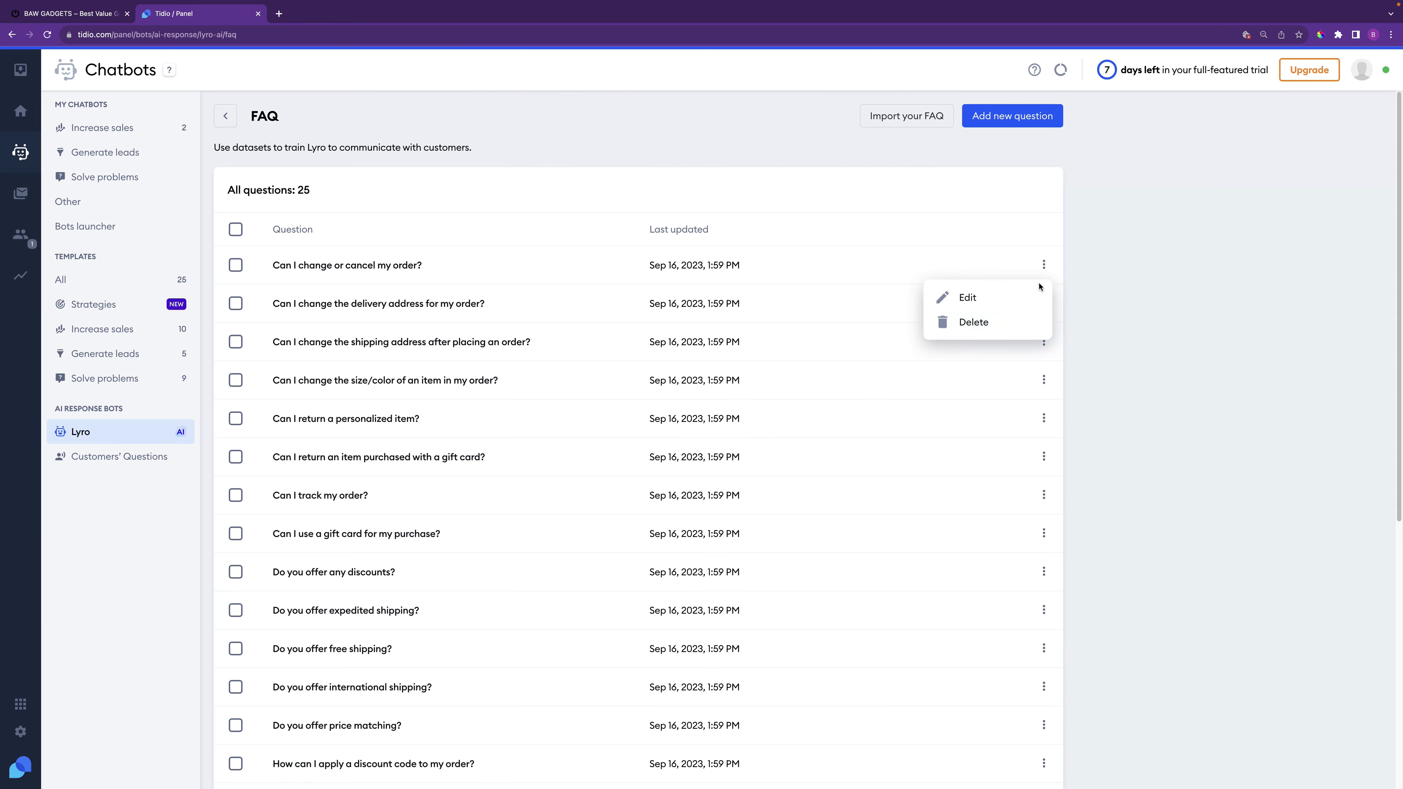
click(1017, 179)
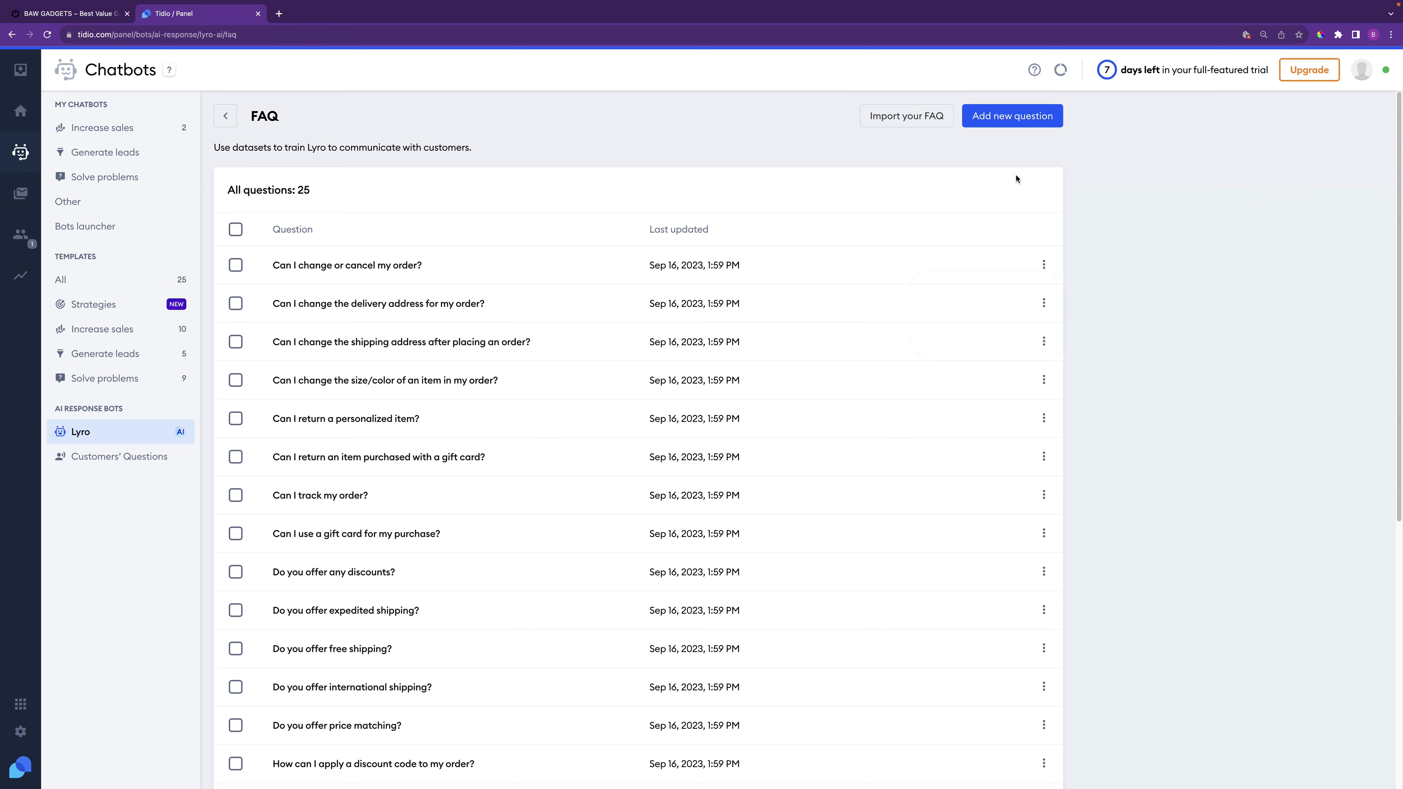
click(1030, 123)
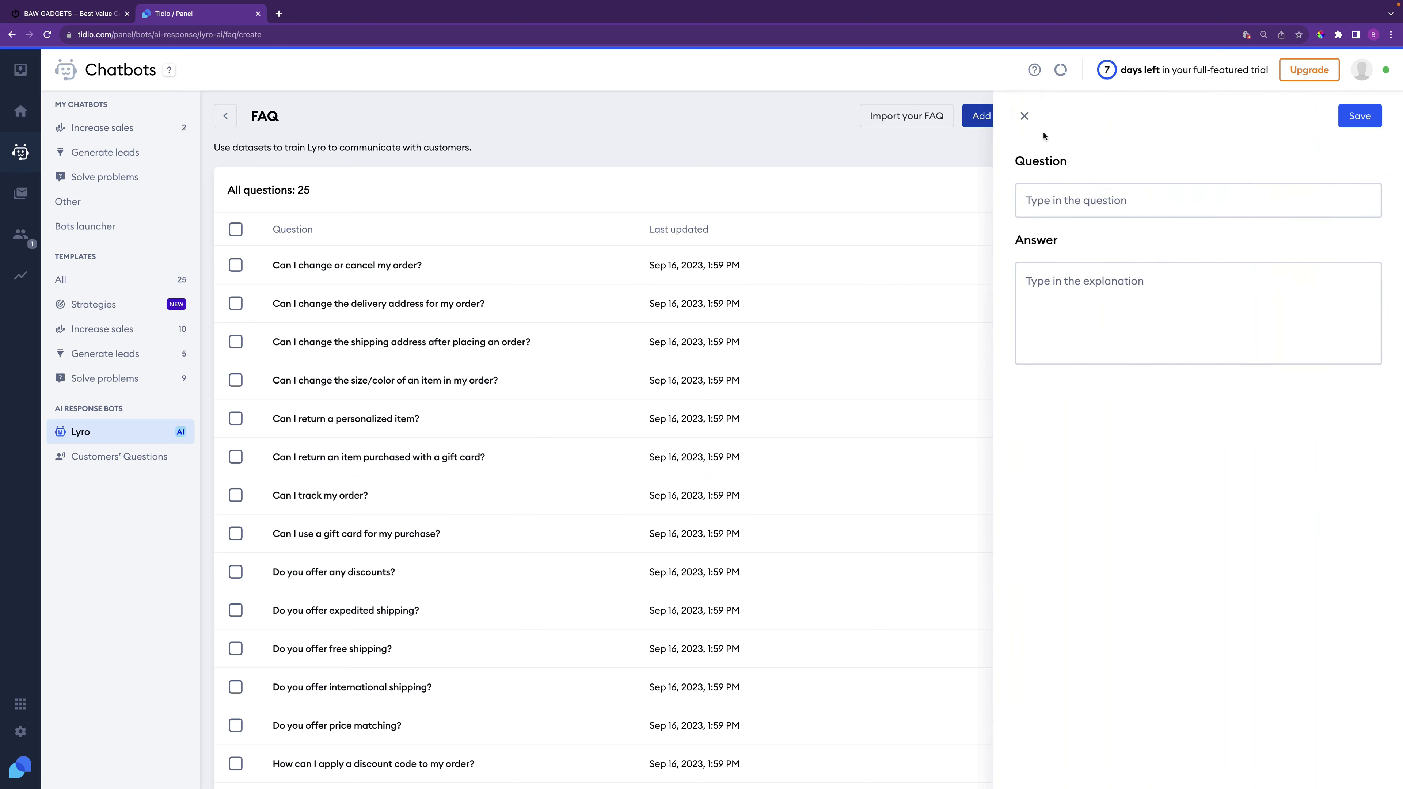
click(1023, 117)
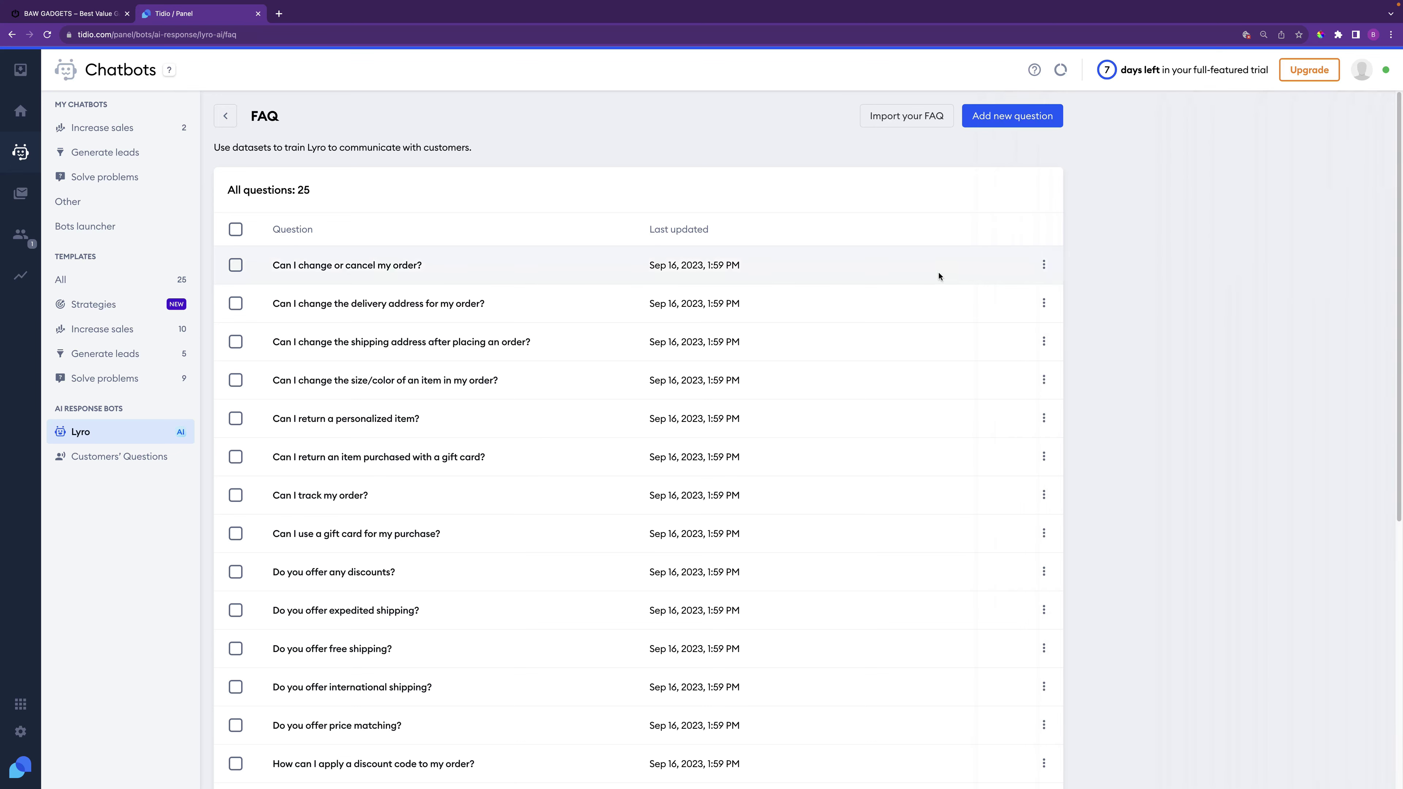
Review the 'How do I request a refund?' question, close its editor, and return to the list top
scroll(510, 546, down, 7)
scroll(510, 562, up, 6)
scroll(506, 568, up, 1)
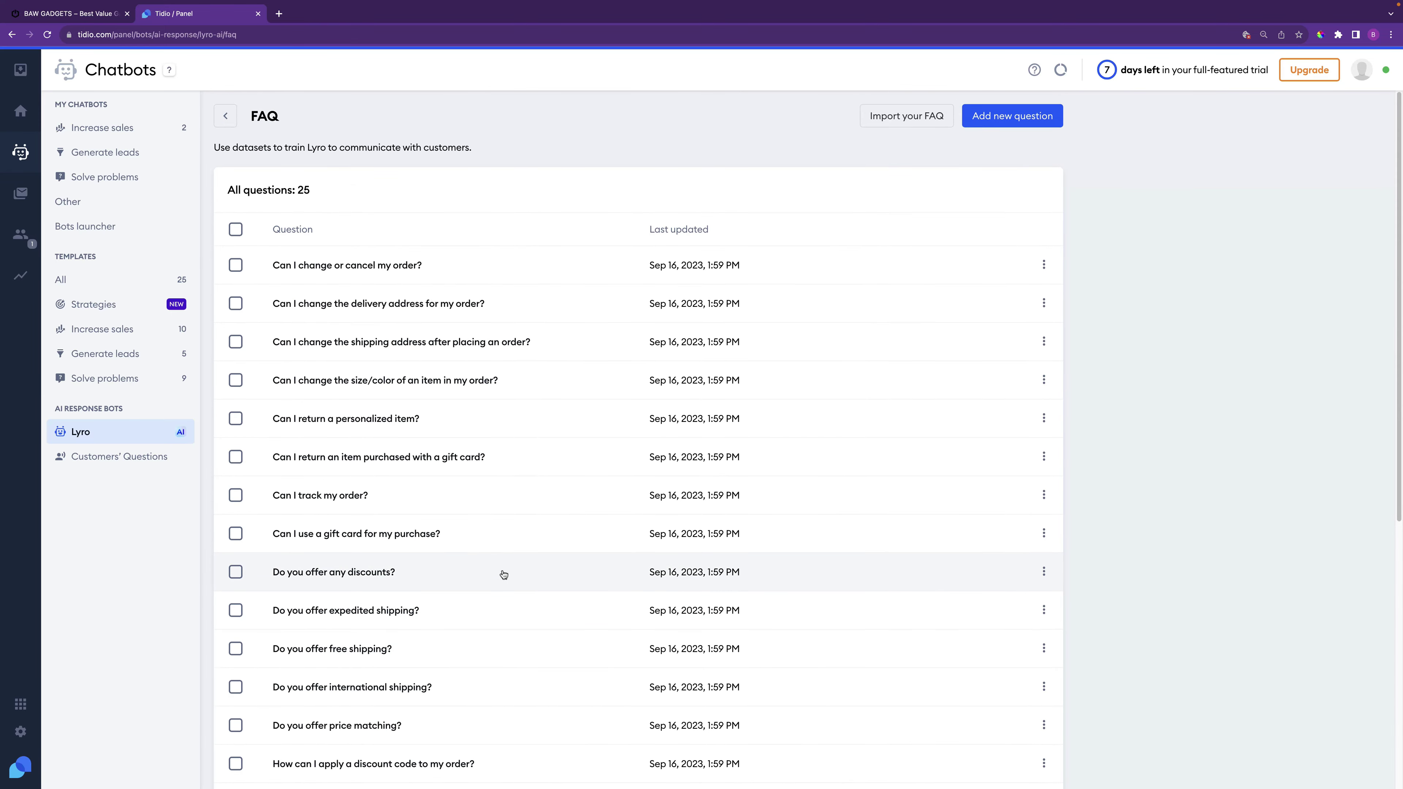
scroll(503, 574, down, 6)
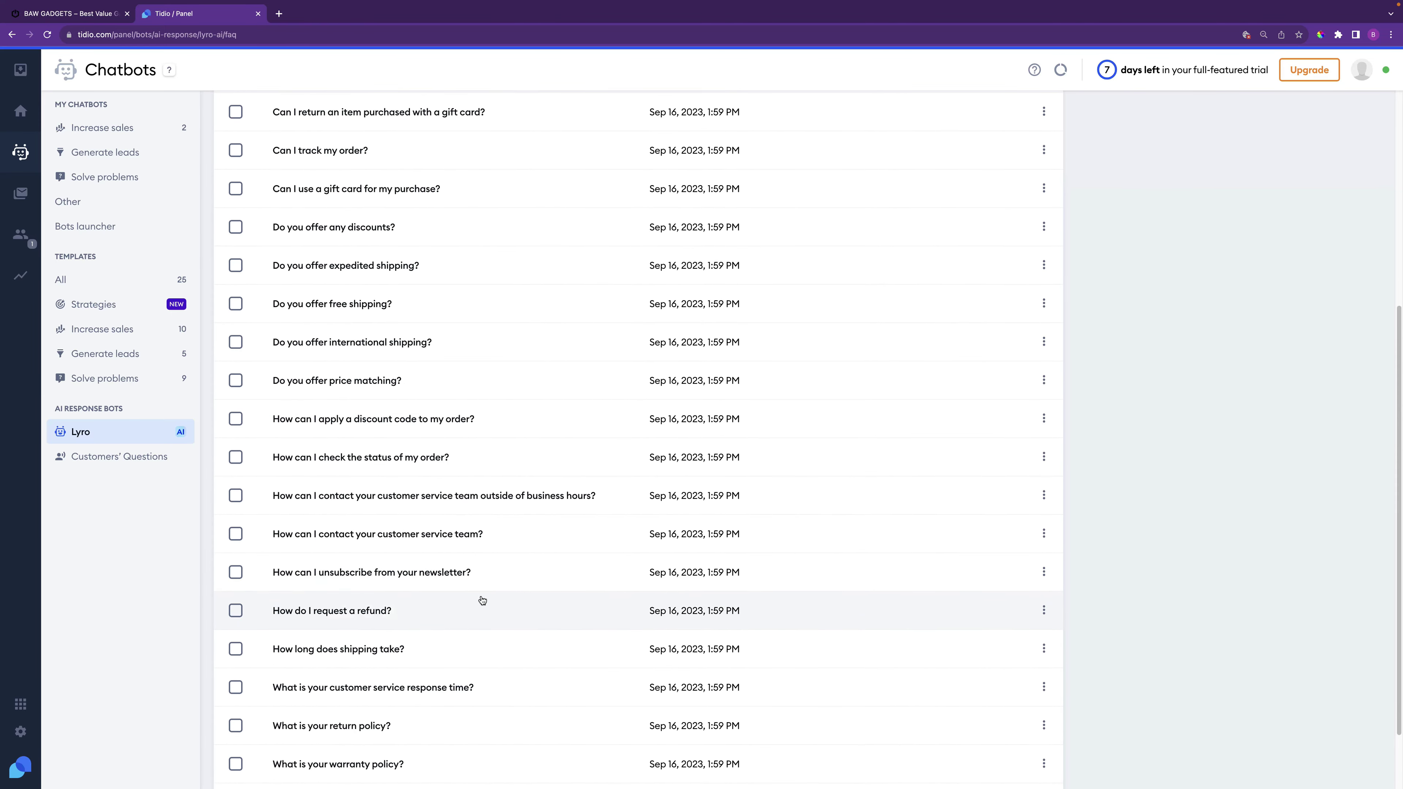
scroll(466, 624, down, 1)
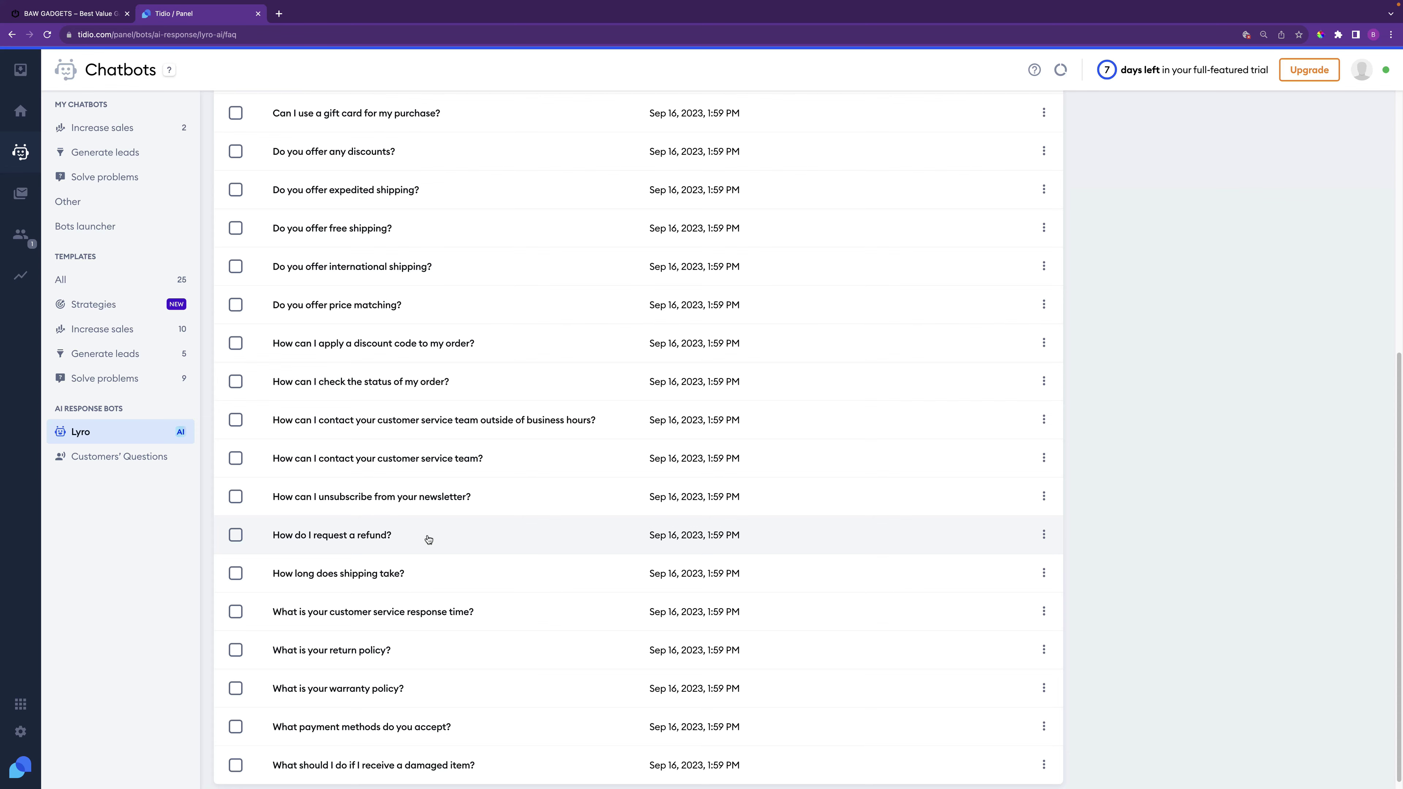
click(428, 539)
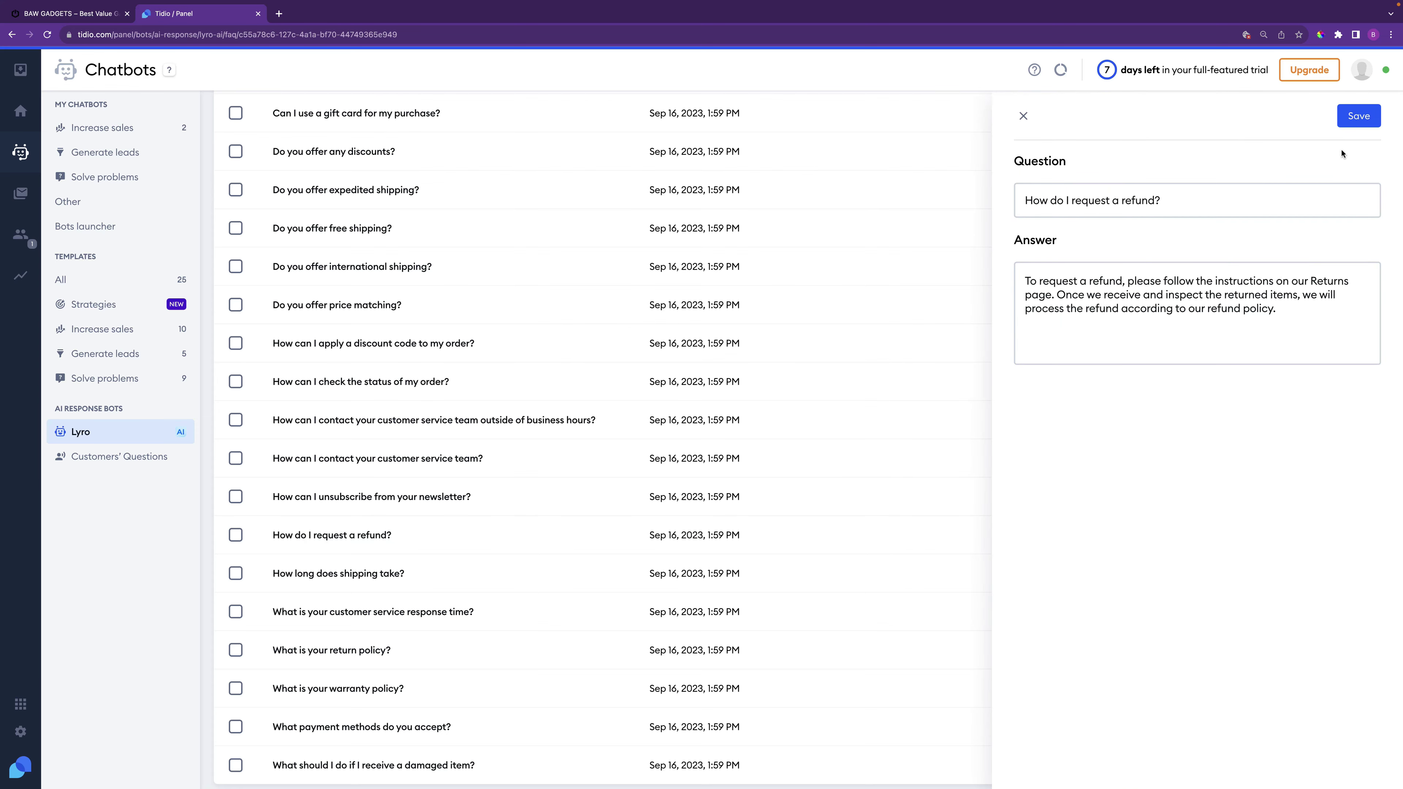
click(1023, 116)
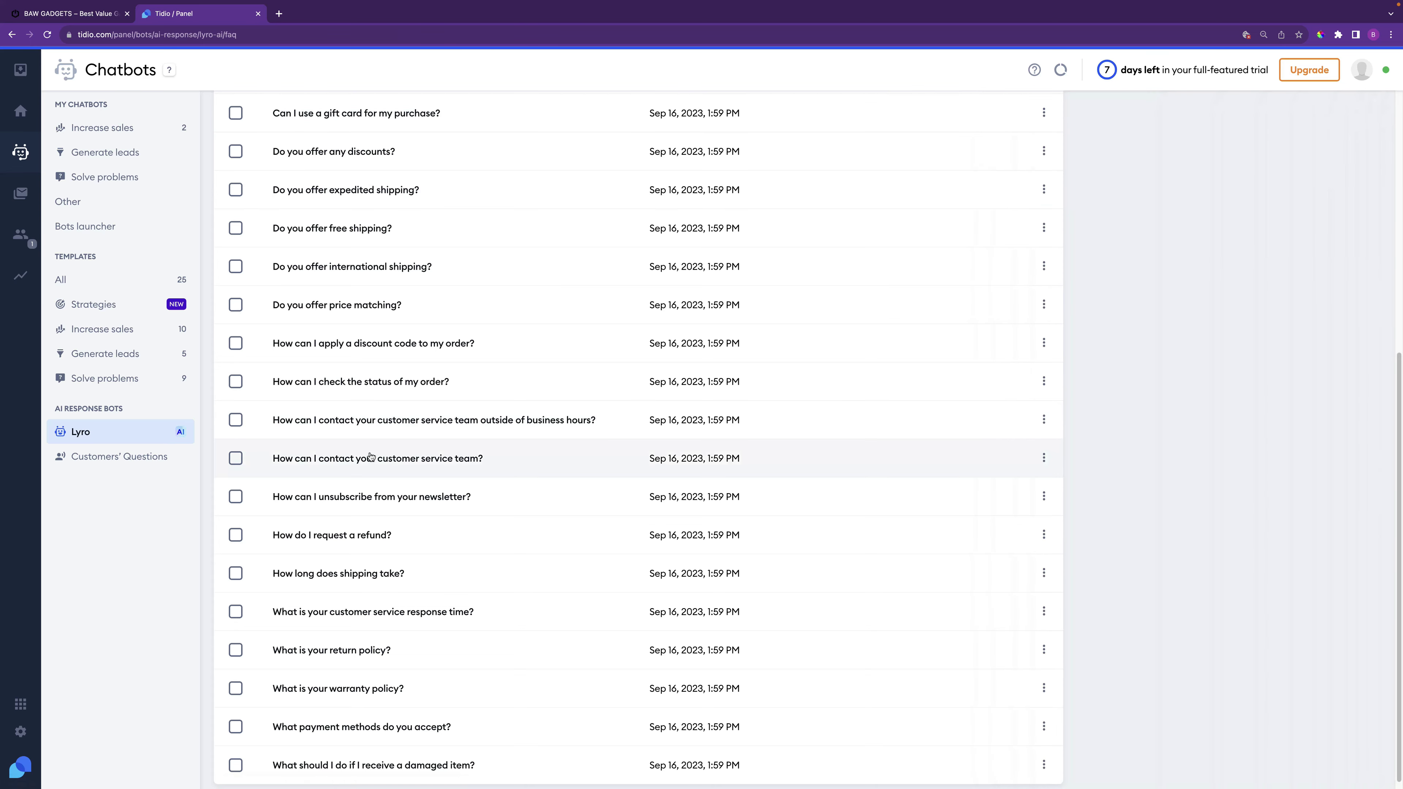
scroll(331, 277, up, 8)
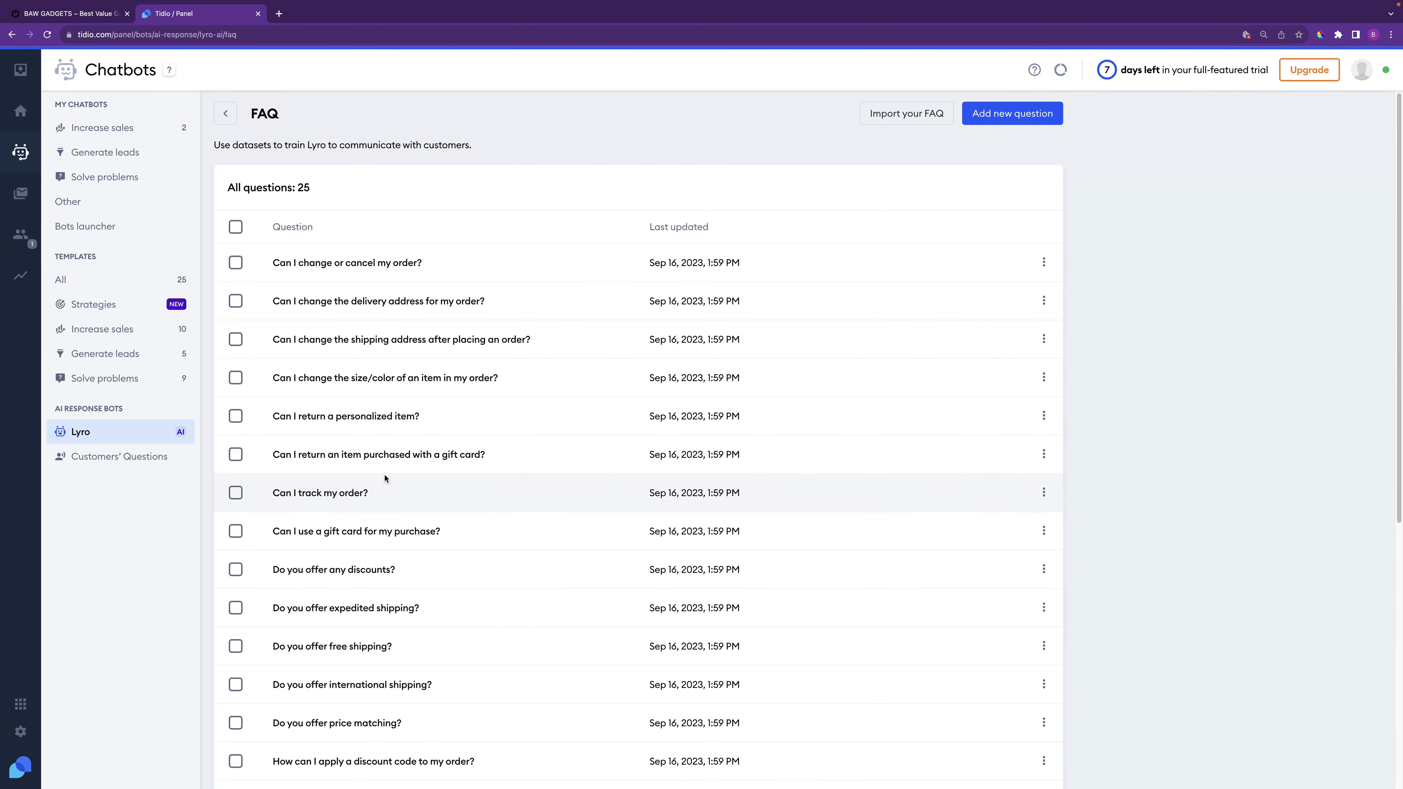
Activate Lyro from its configuration page and dismiss the activation notices
click(227, 117)
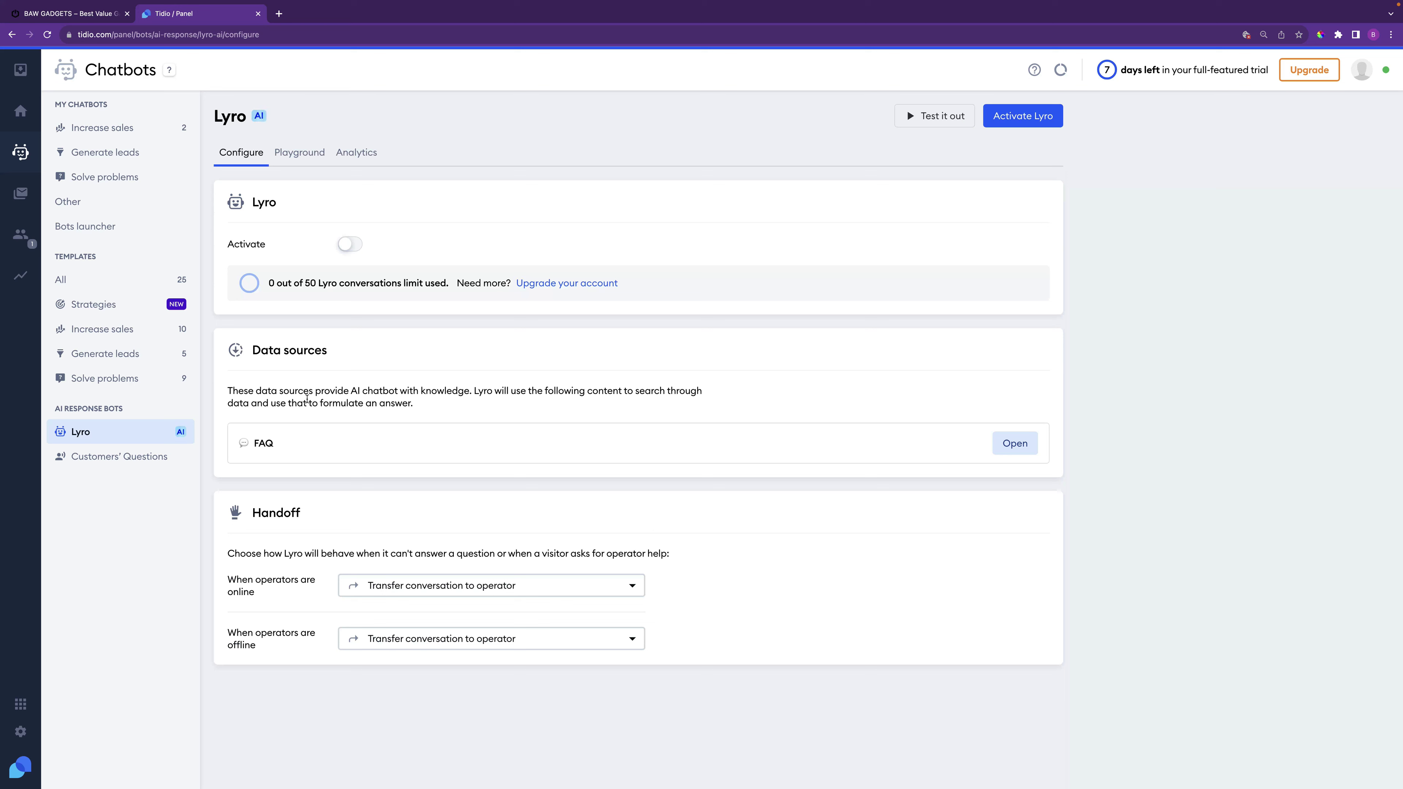
click(348, 246)
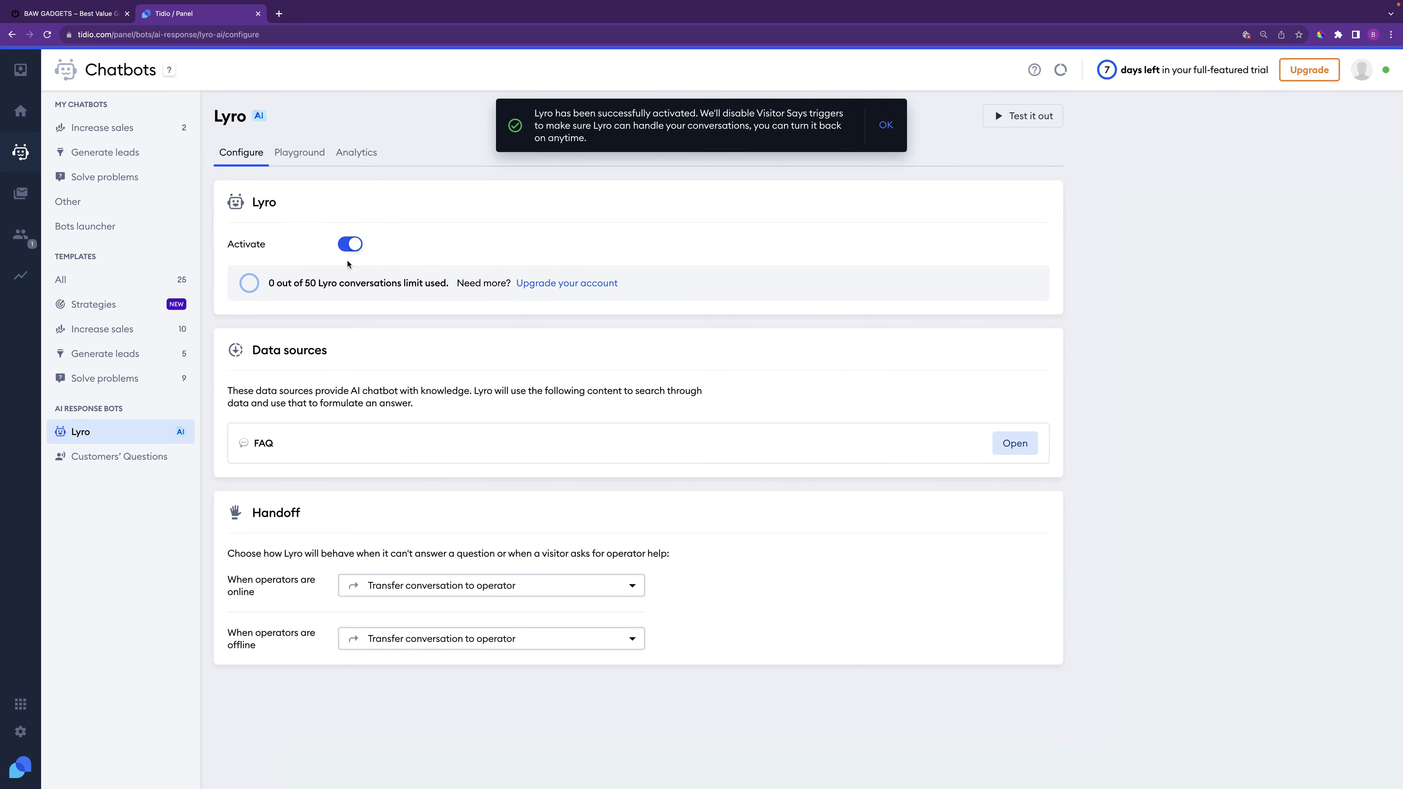
click(348, 244)
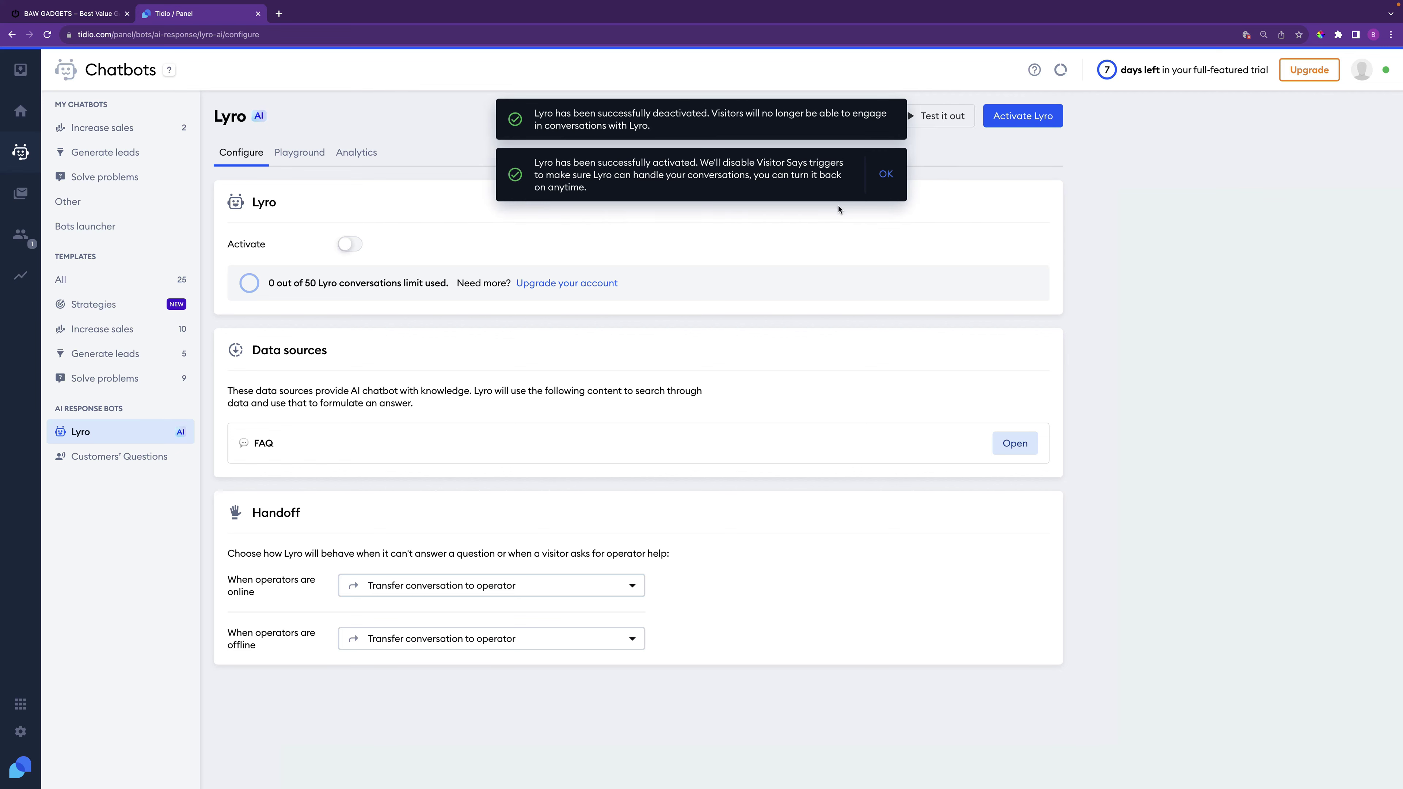
click(1020, 115)
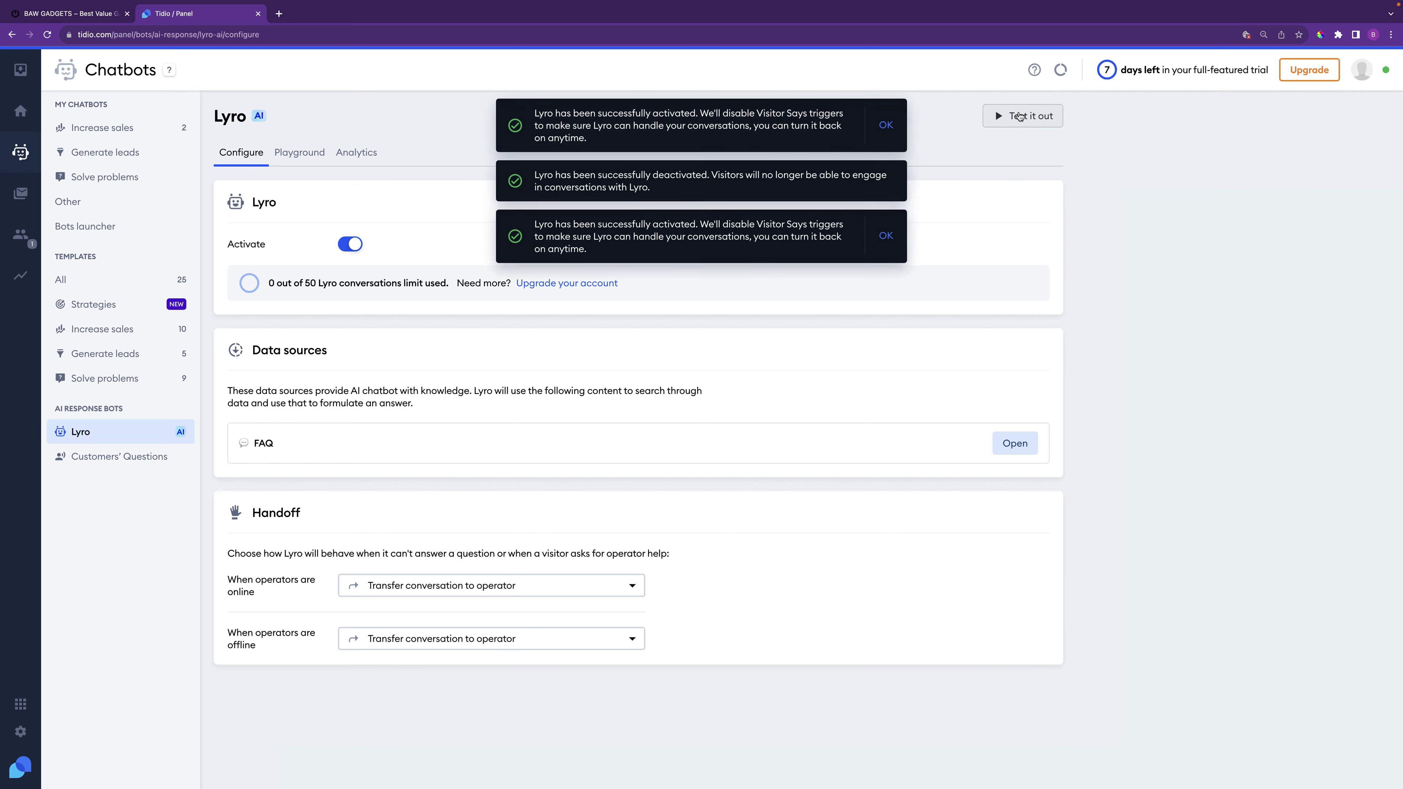
click(886, 125)
click(889, 137)
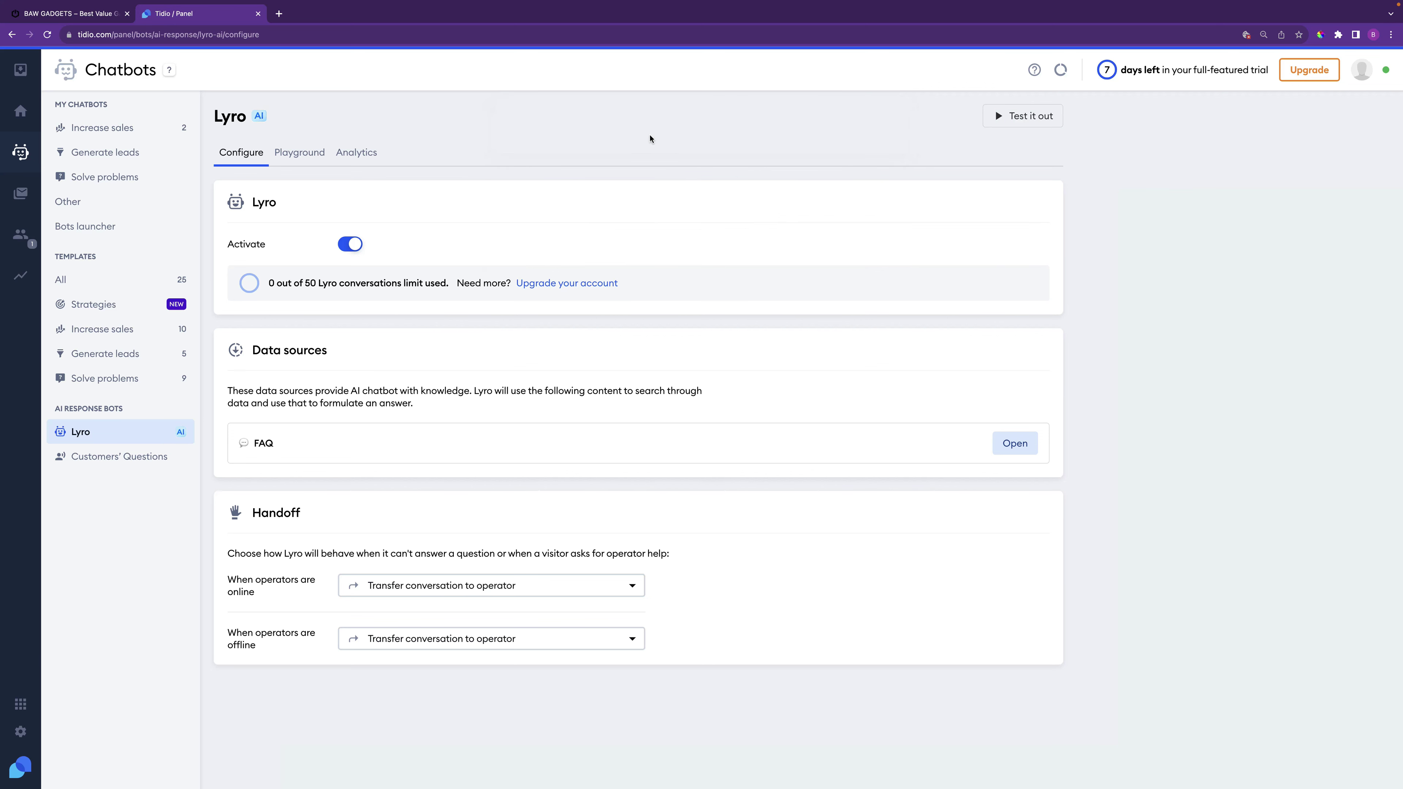
click(87, 15)
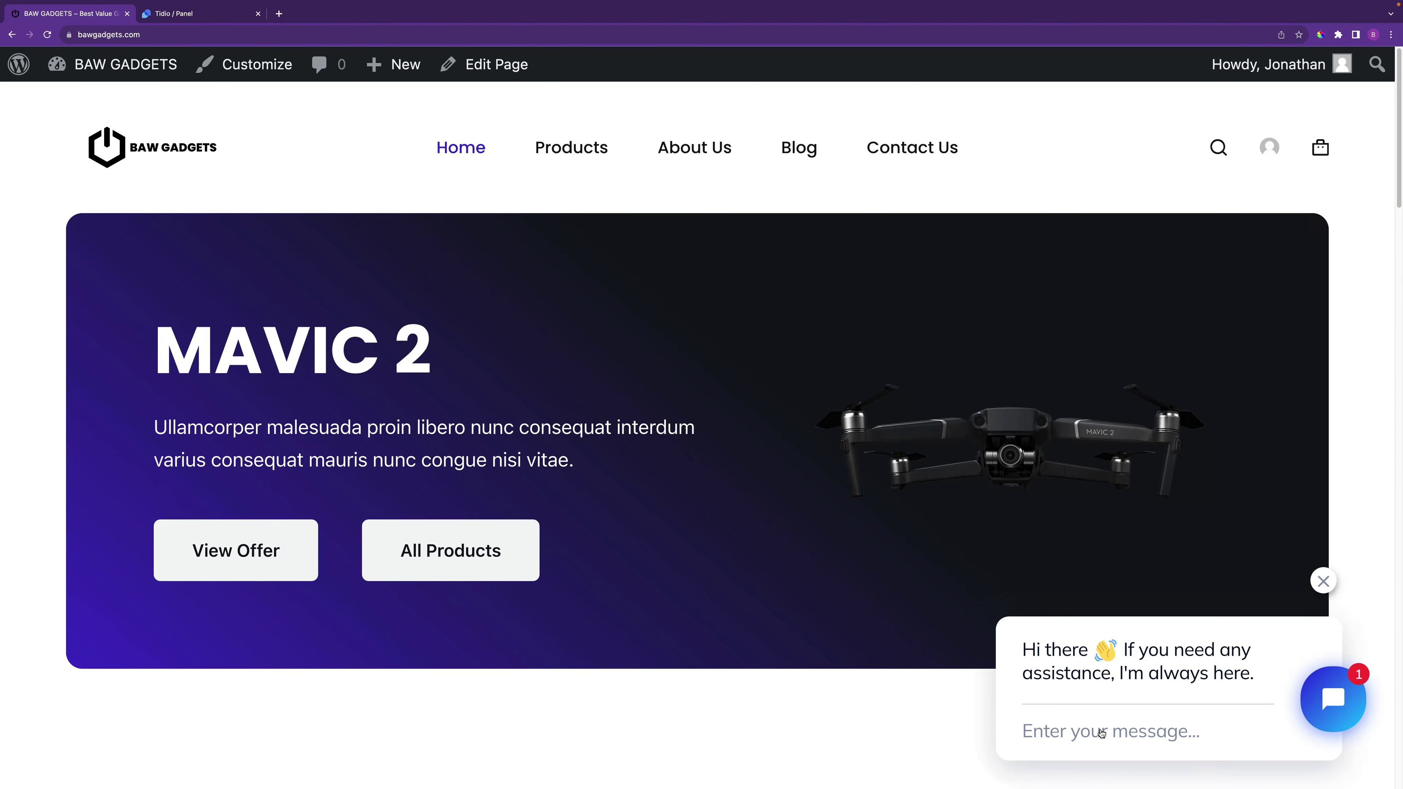
In the store's chat widget, send a question about returning an item
click(1101, 735)
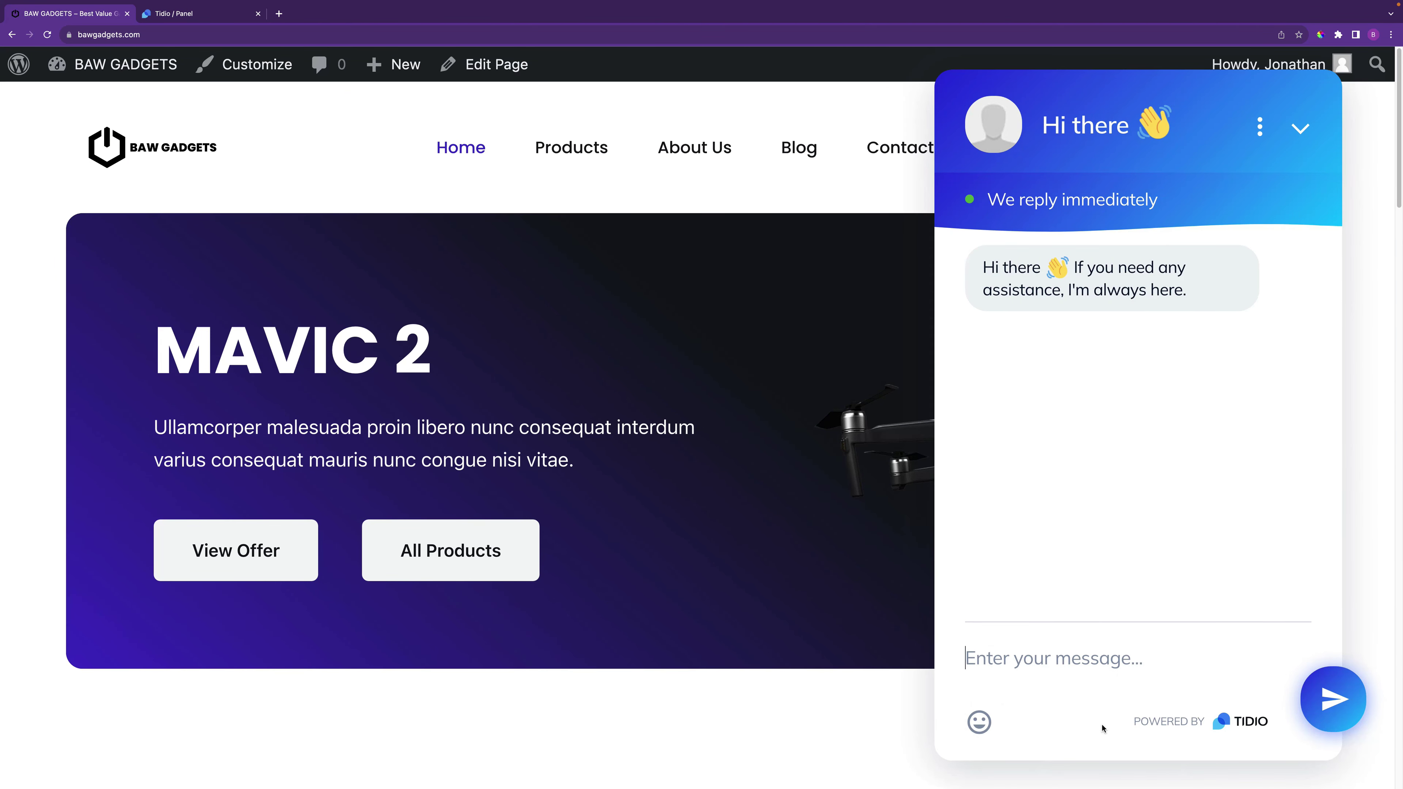
text(I need to send an item back, how did this work?)
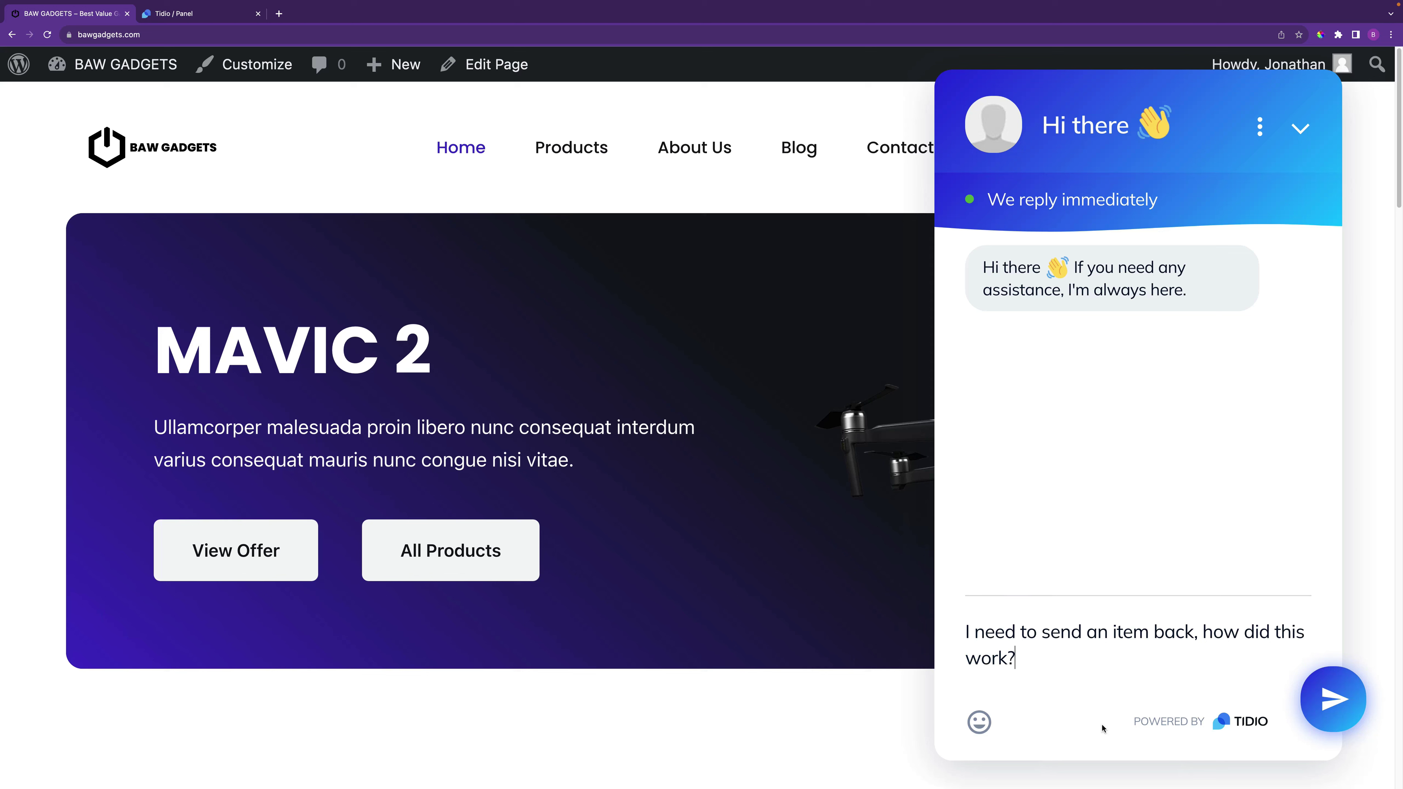
key(Return)
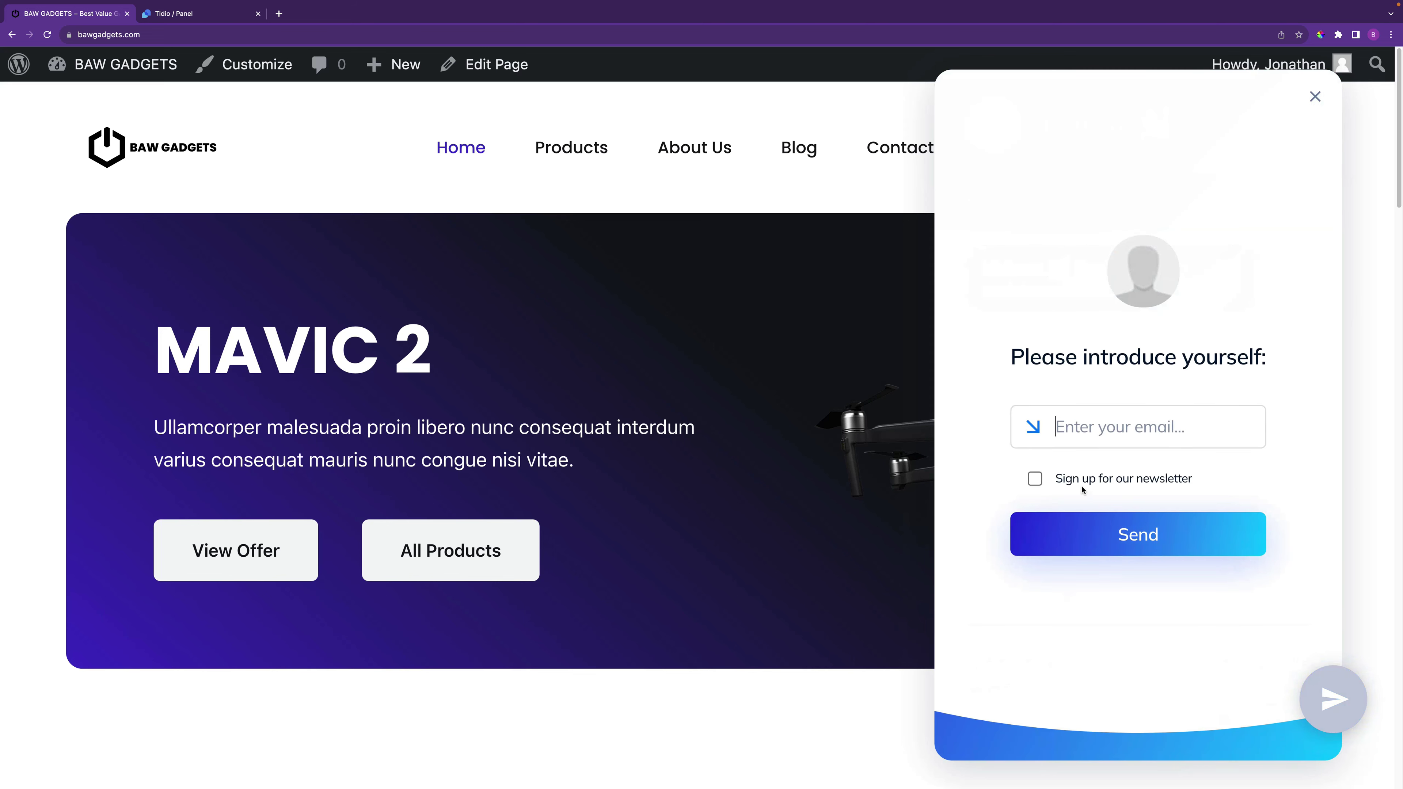
Fill in the visitor's email, opt in to the newsletter, and submit the intro form
click(1126, 429)
text(j@gmail.com)
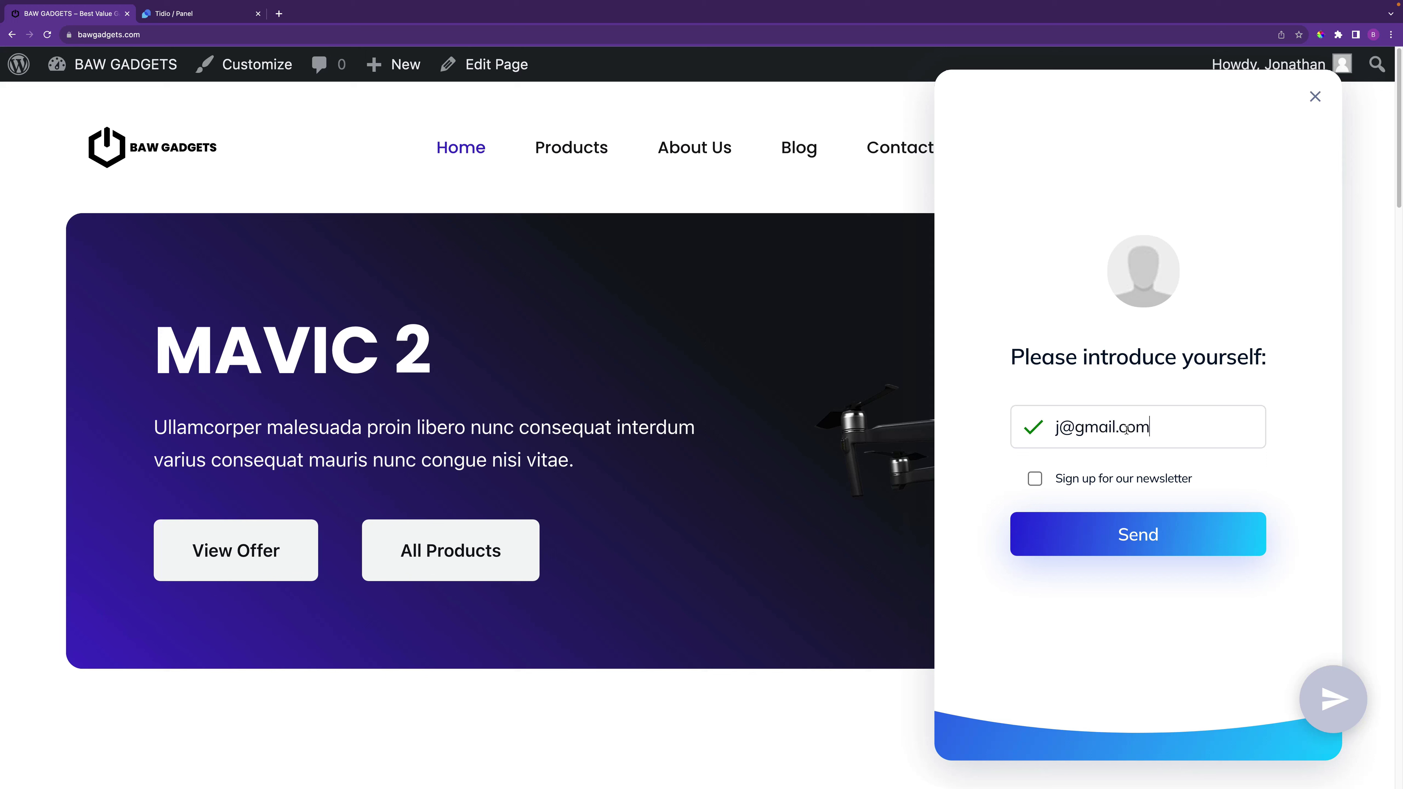
click(1061, 425)
text(on)
click(1034, 479)
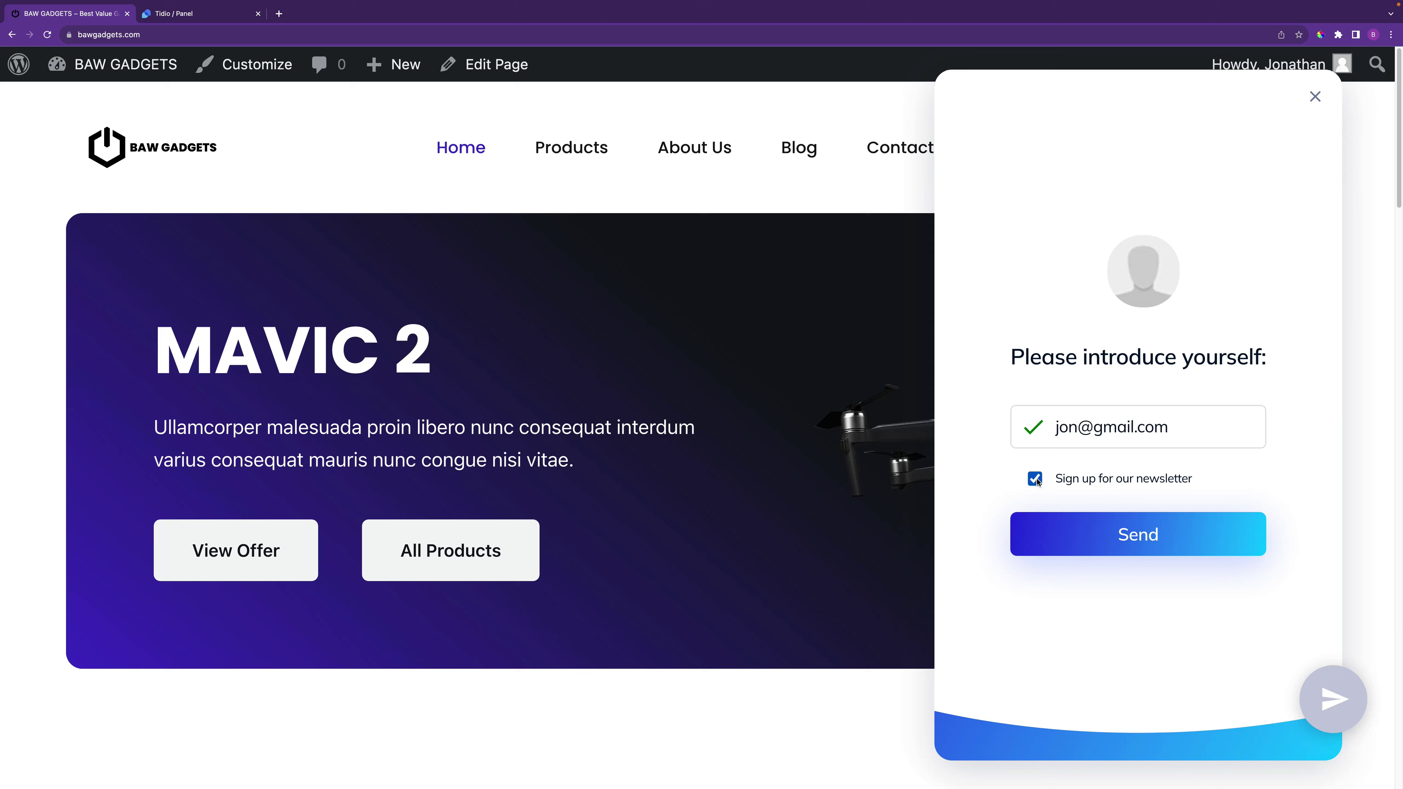
click(1148, 538)
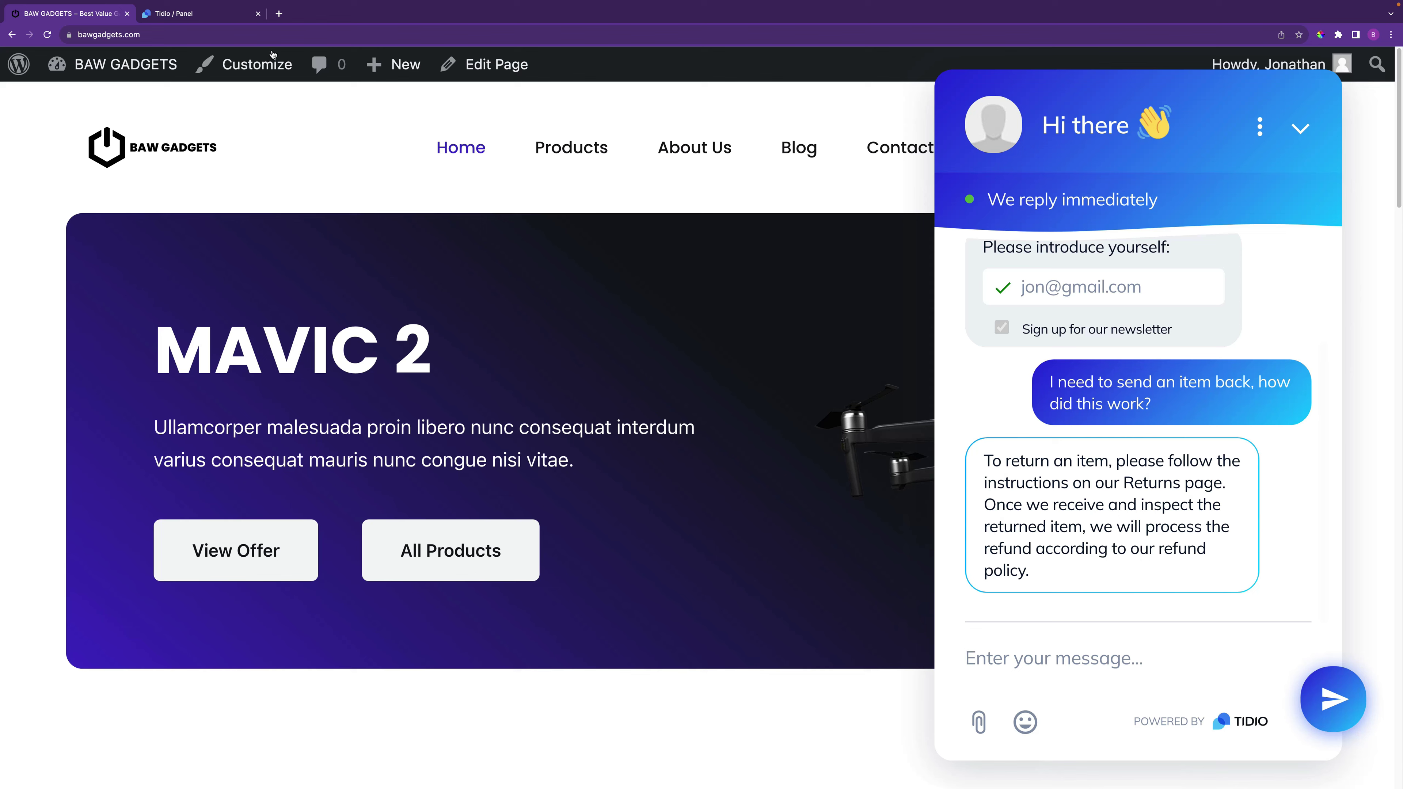
click(221, 17)
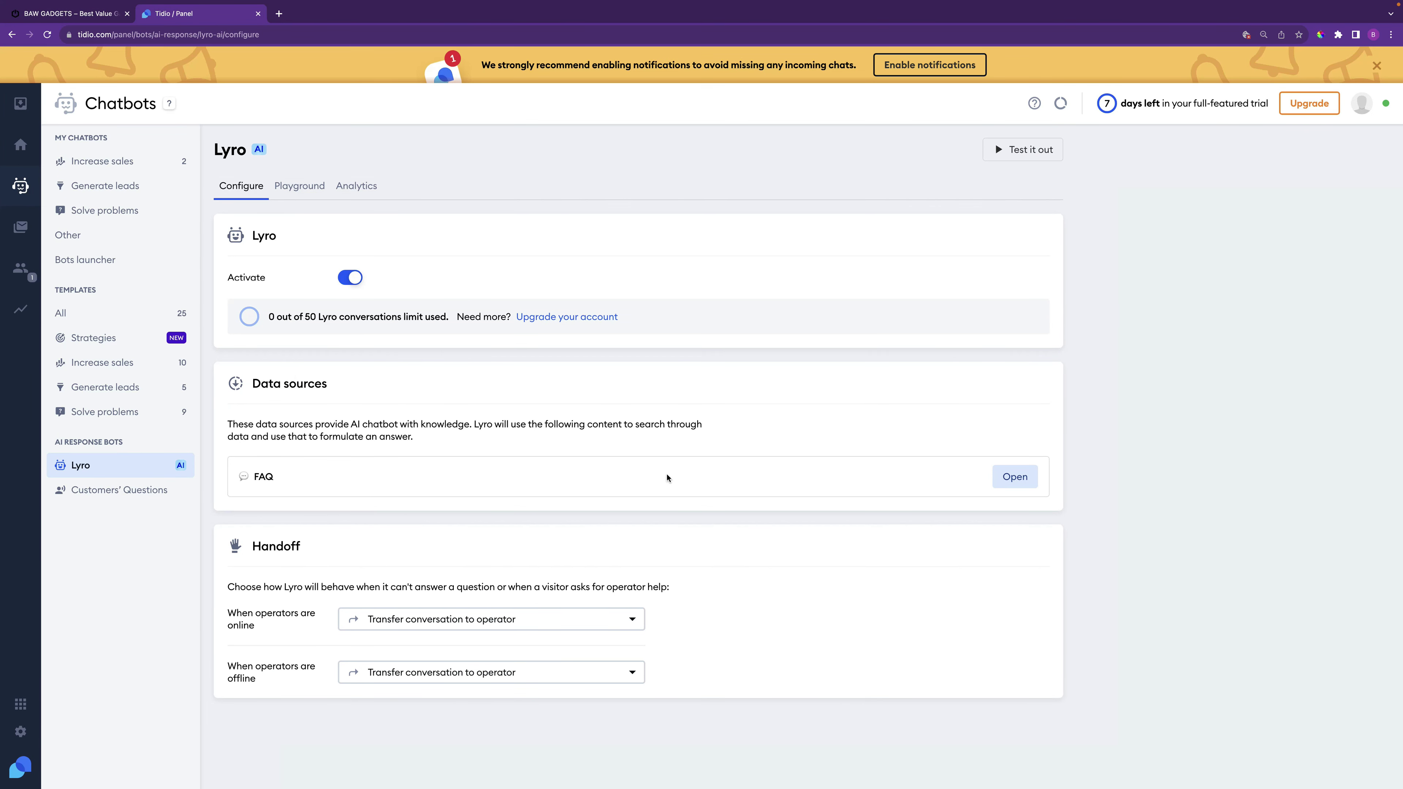
Open the FAQ entry 'How do I request a refund?' and compare it with the store chat's reply
click(1016, 477)
scroll(673, 569, down, 8)
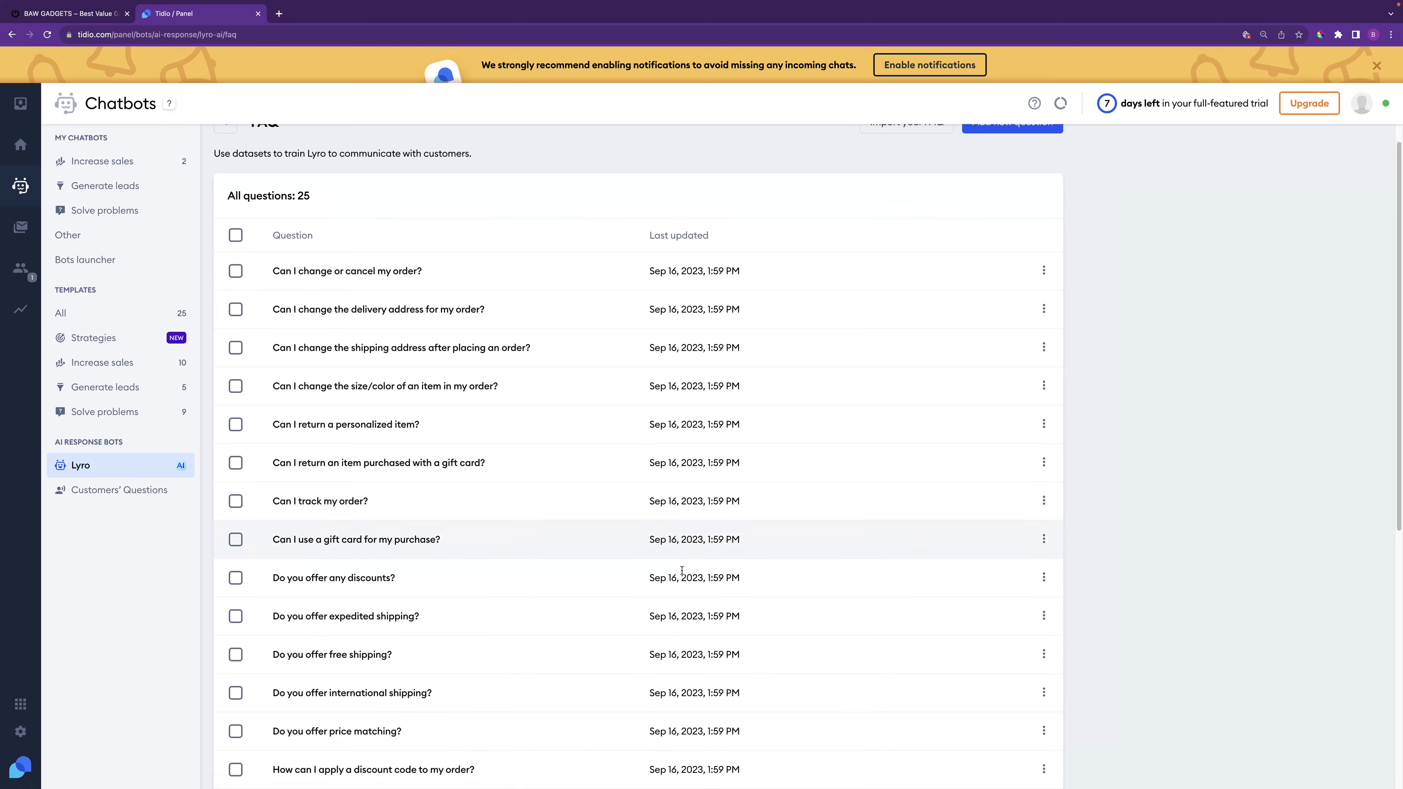
click(444, 525)
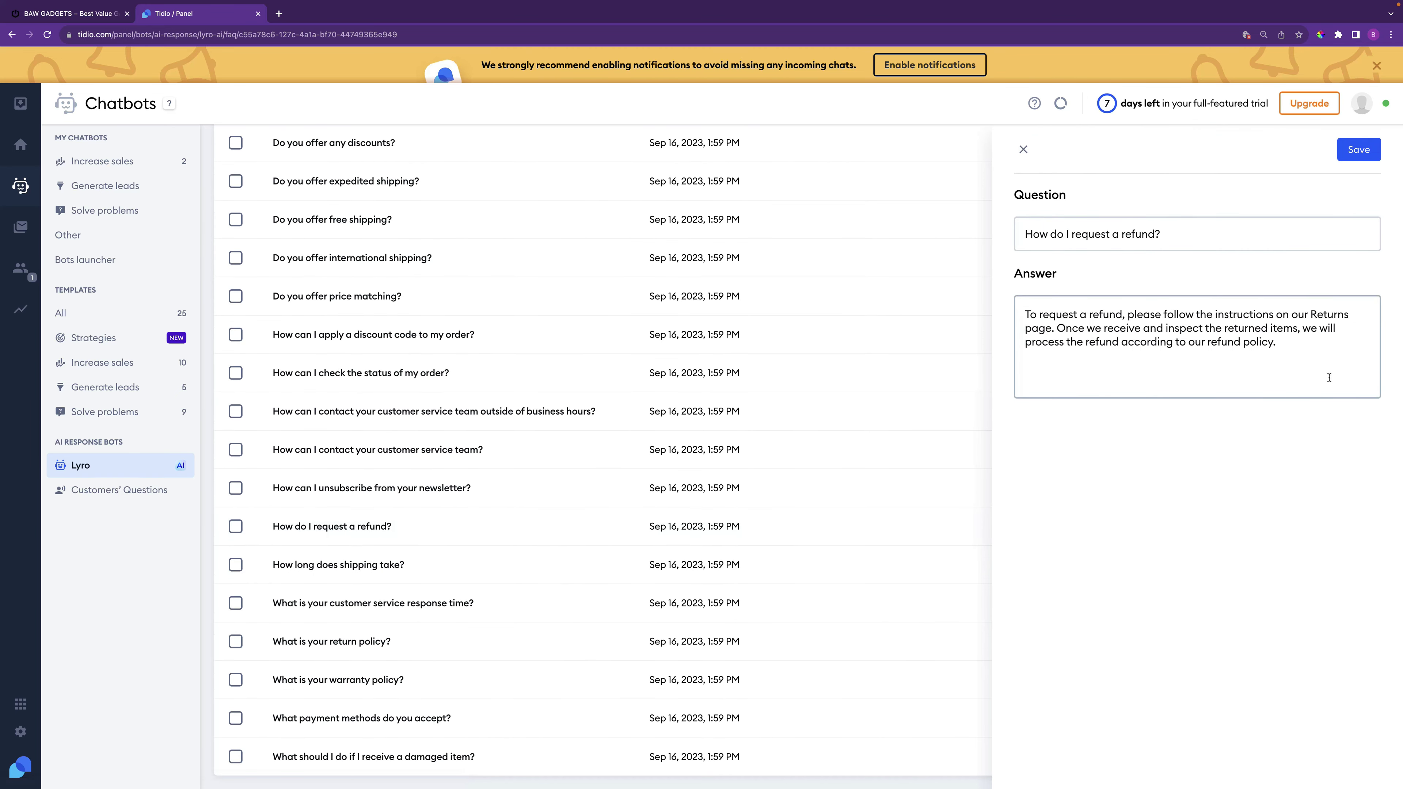
click(91, 14)
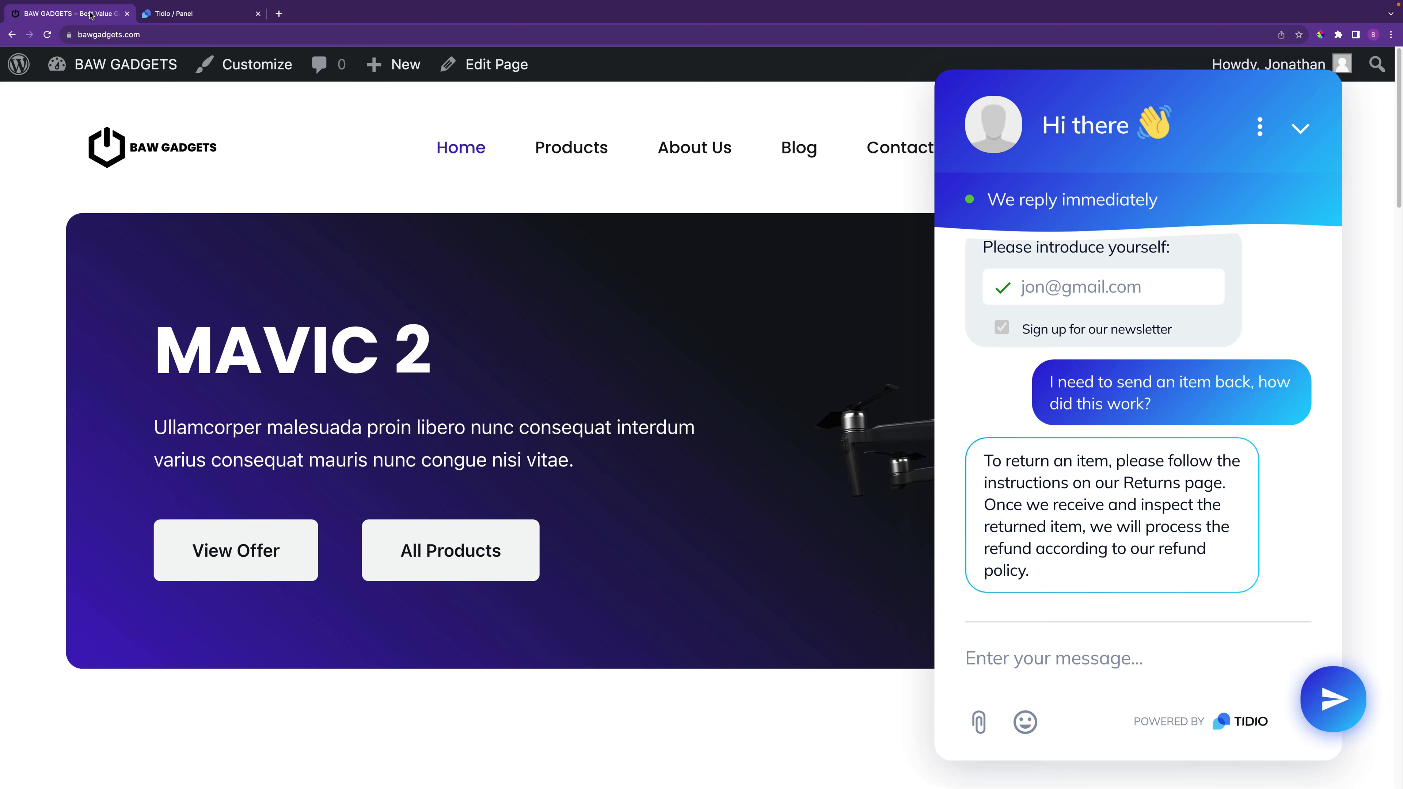
mouse_move(188, 27)
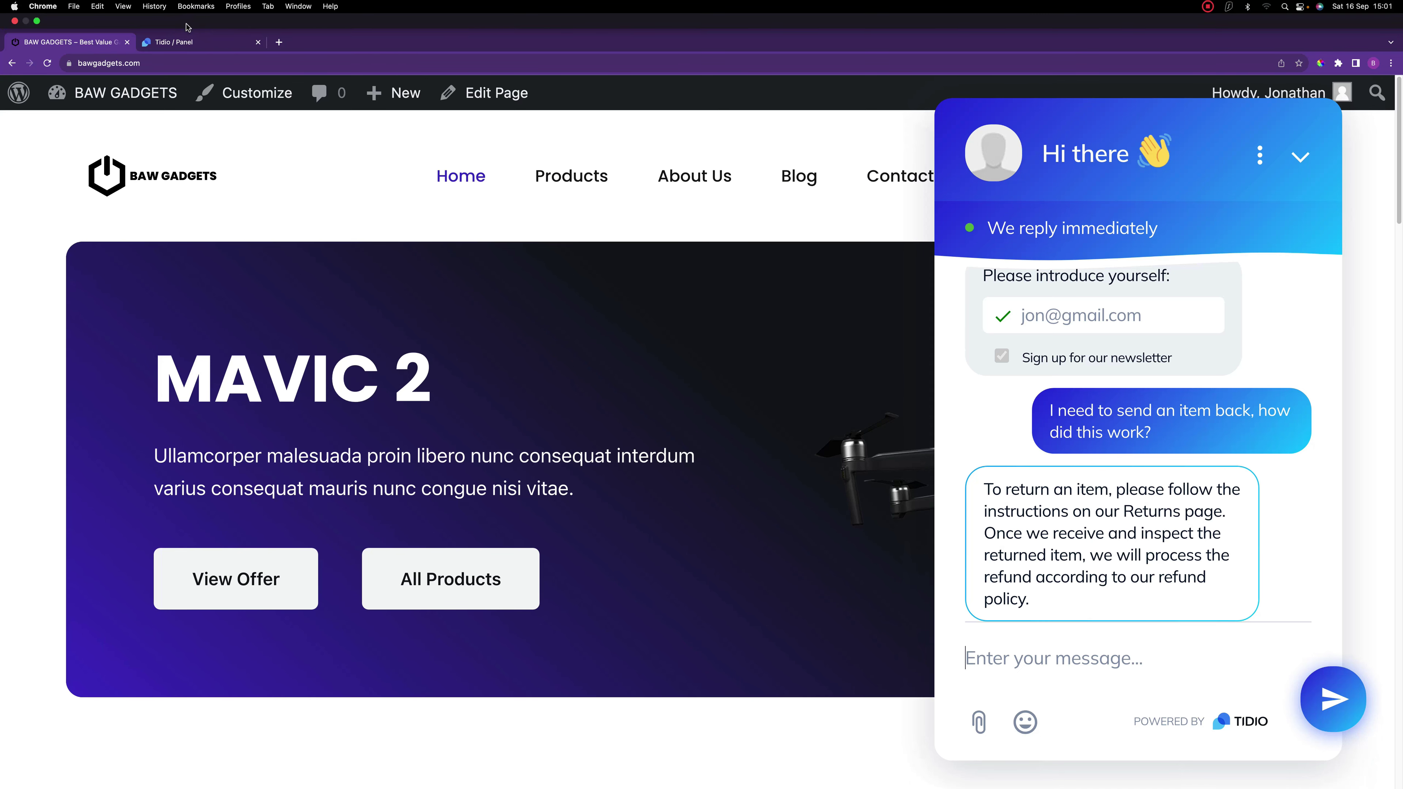
click(191, 41)
scroll(524, 475, up, 6)
scroll(519, 469, down, 8)
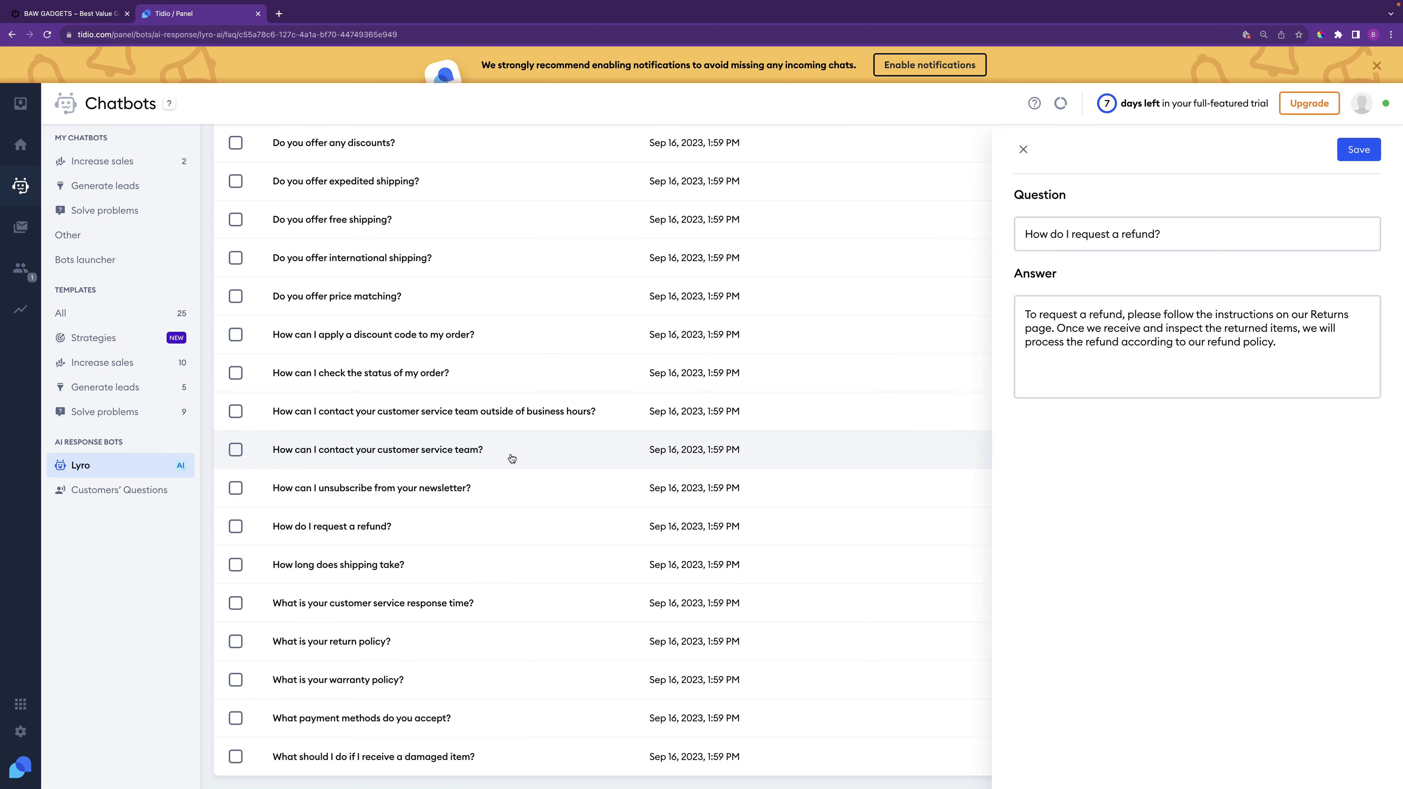
scroll(613, 363, up, 5)
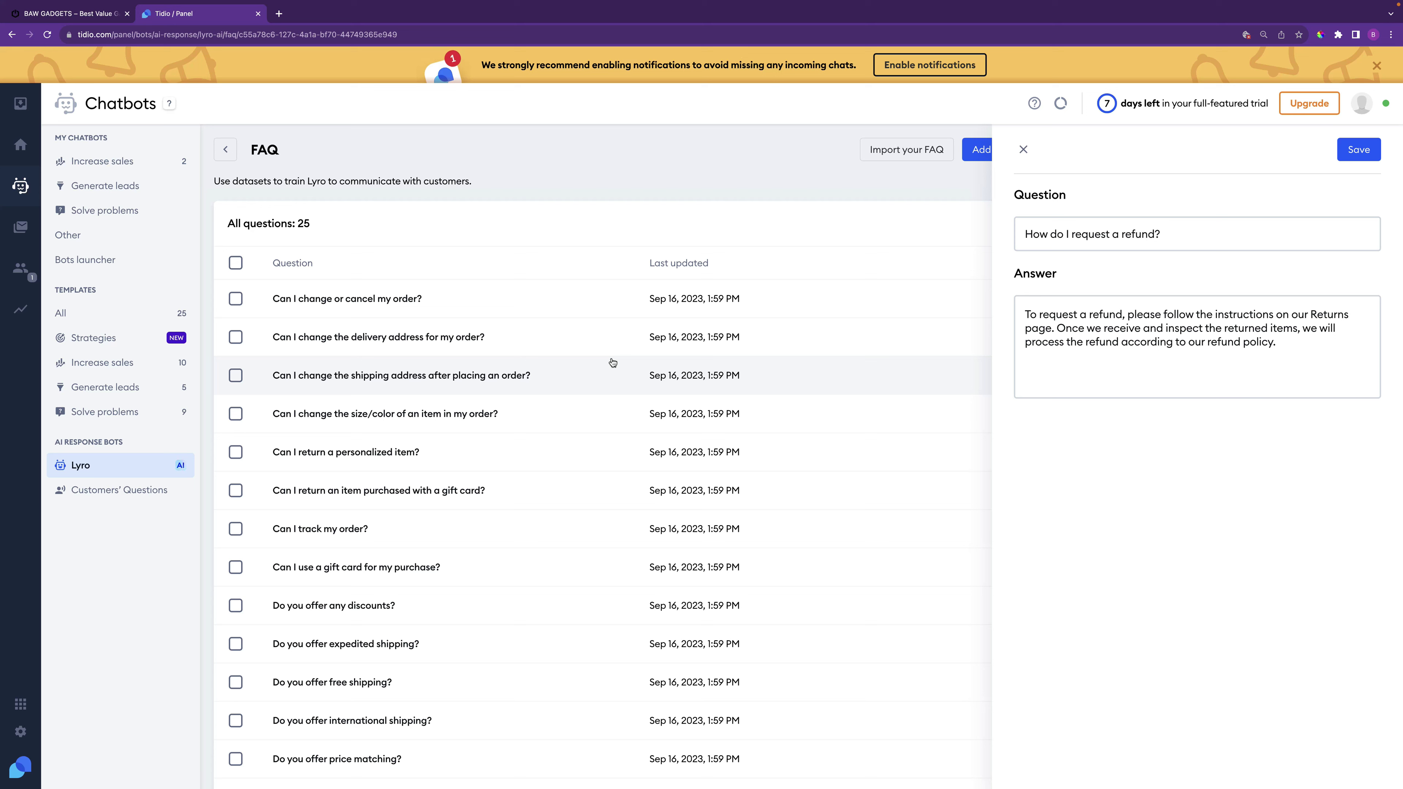
click(22, 732)
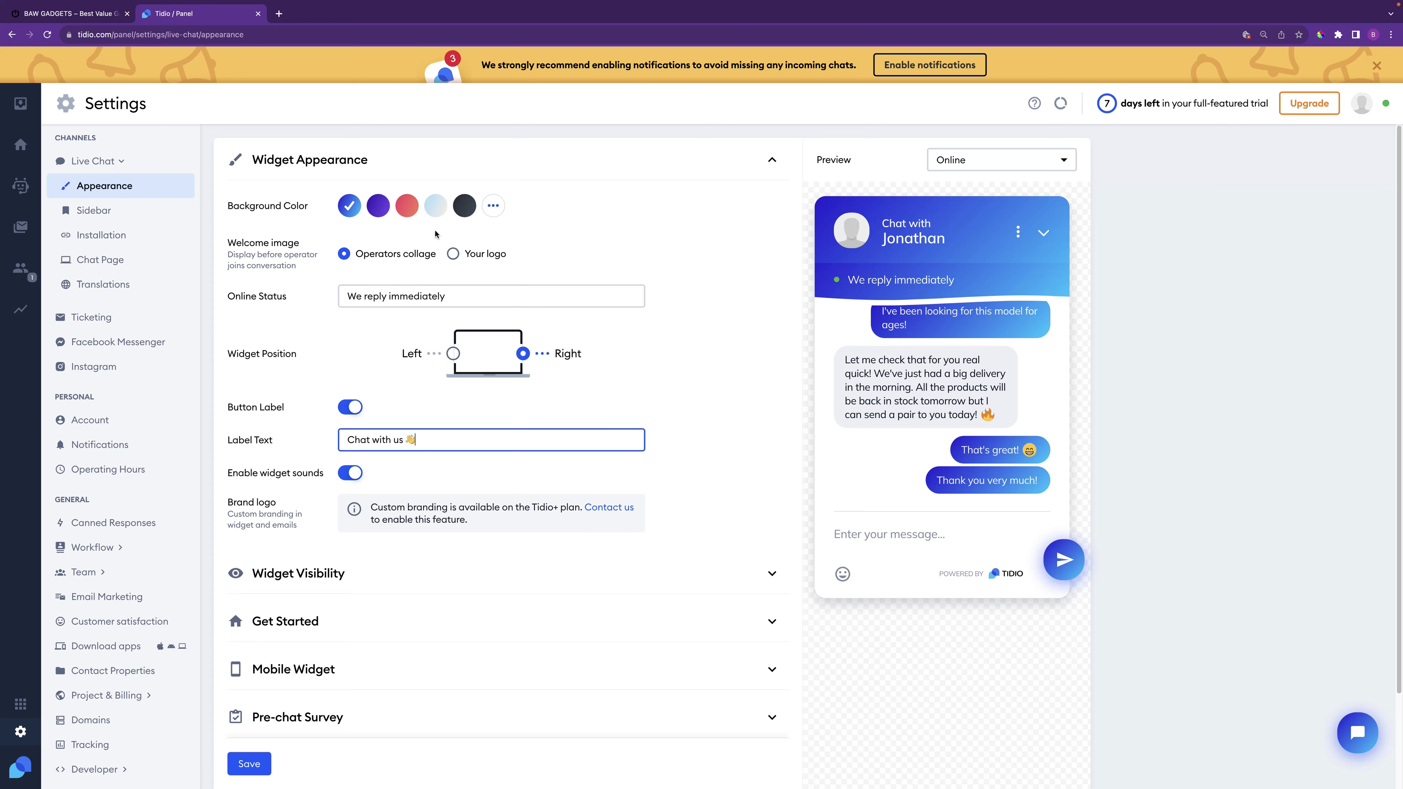
Preview a purple widget colour, revert to blue, and collapse Widget Appearance
click(379, 211)
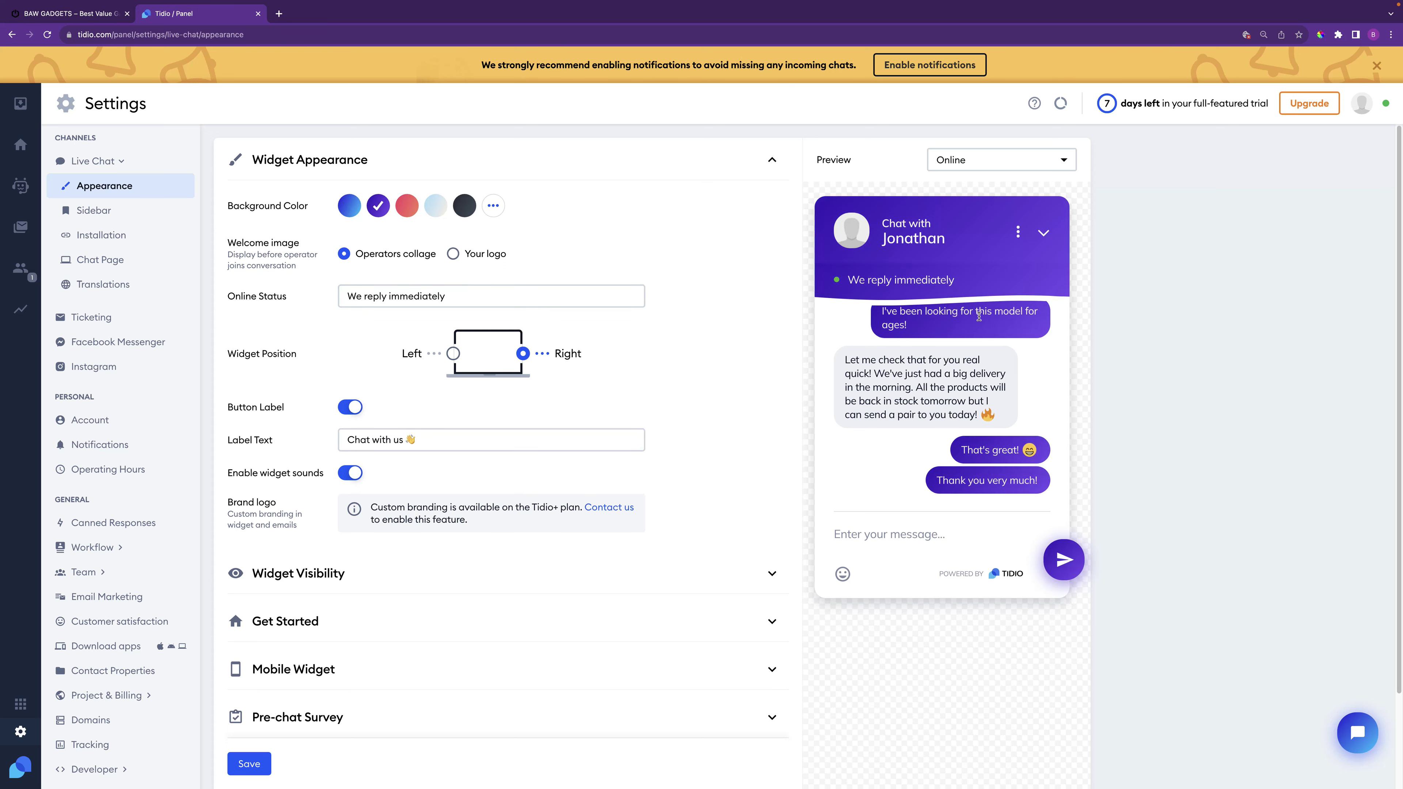
click(348, 213)
click(465, 293)
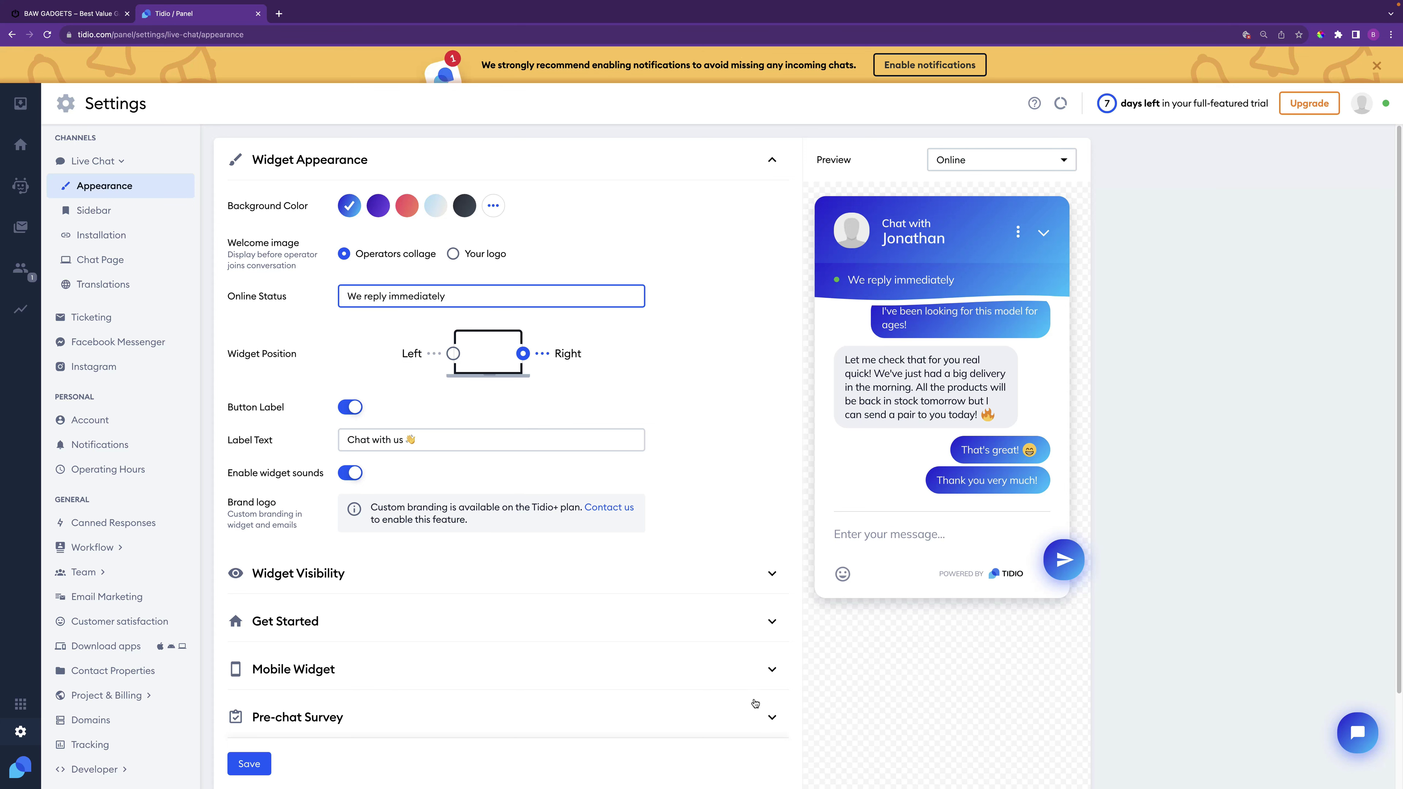
click(773, 161)
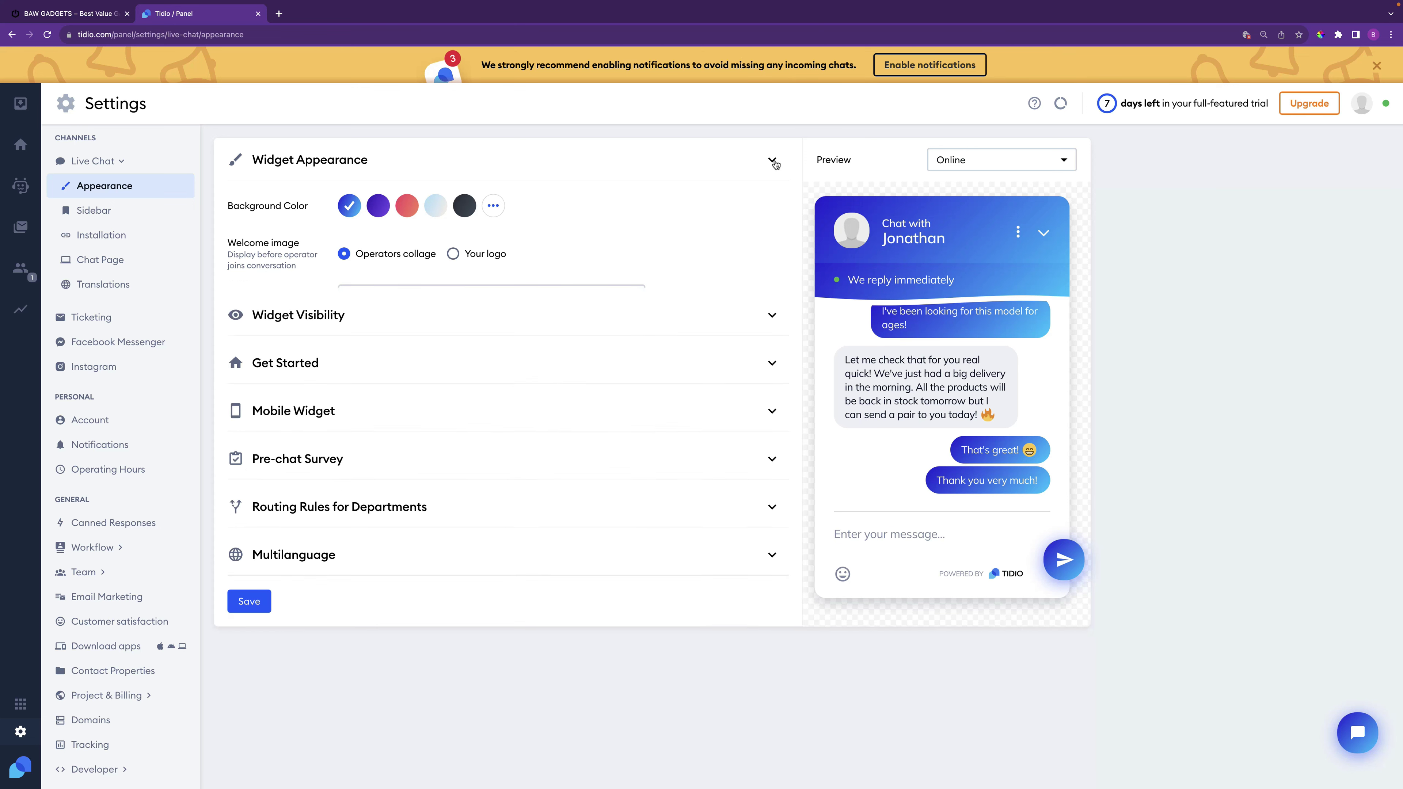
click(772, 161)
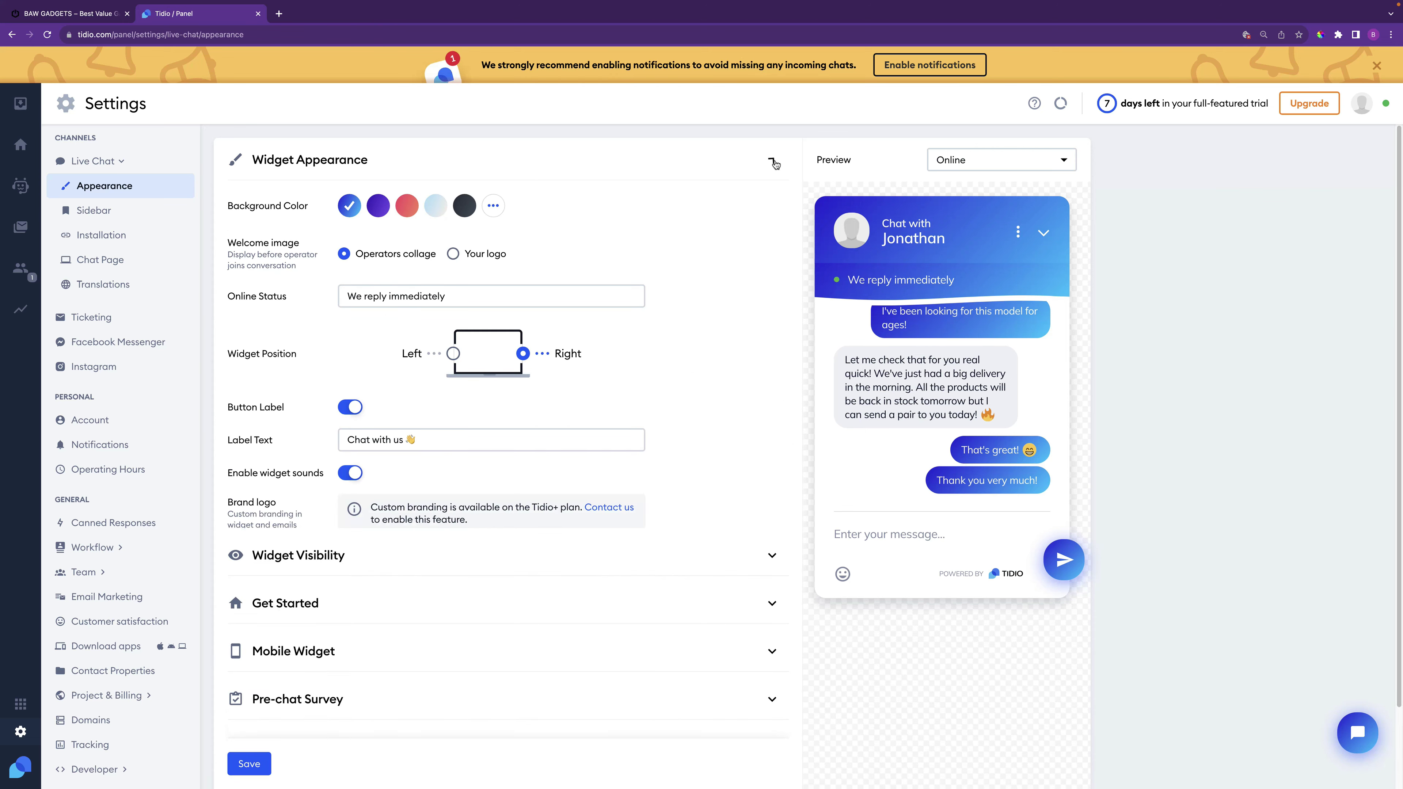
click(774, 161)
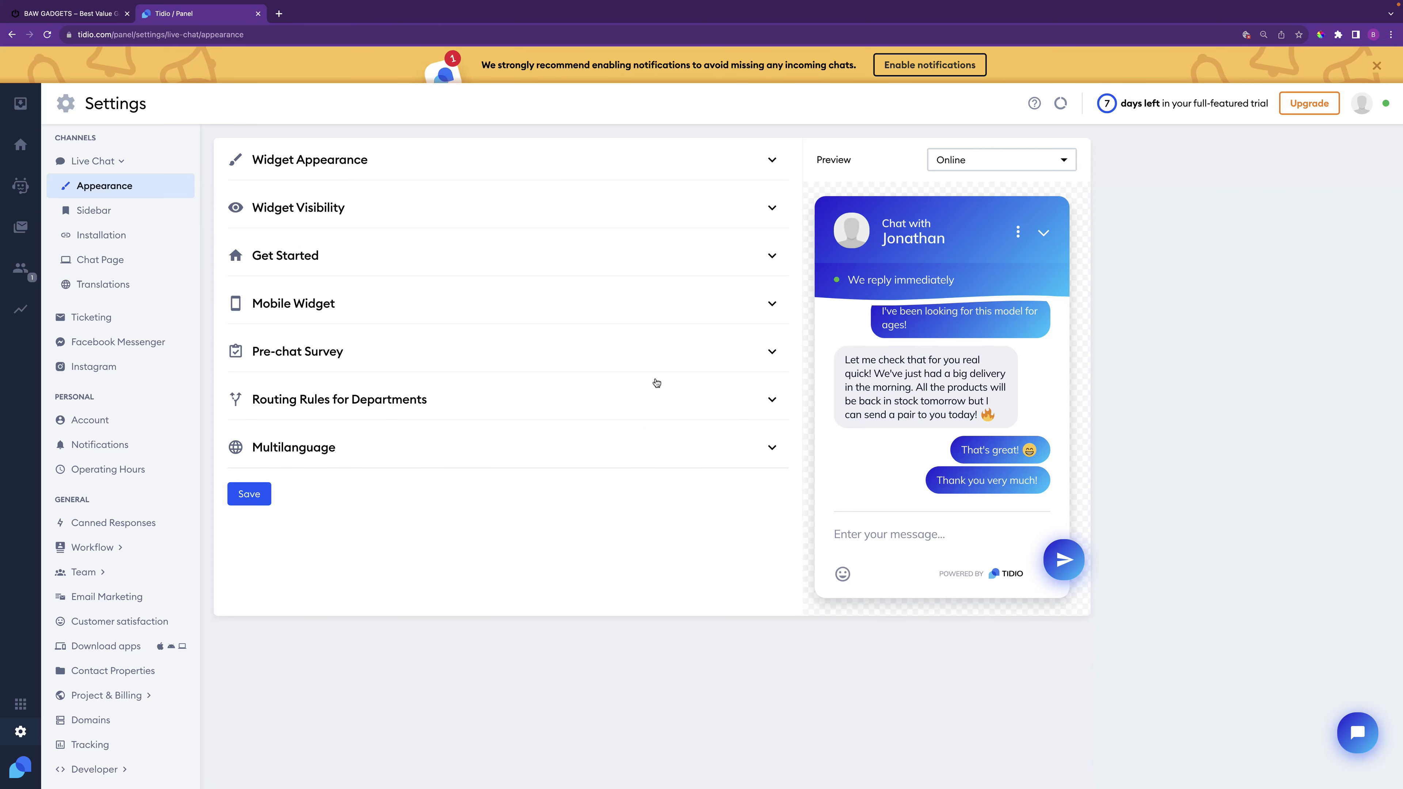
Delete the Email field from the Pre-chat Survey and save the change
click(770, 352)
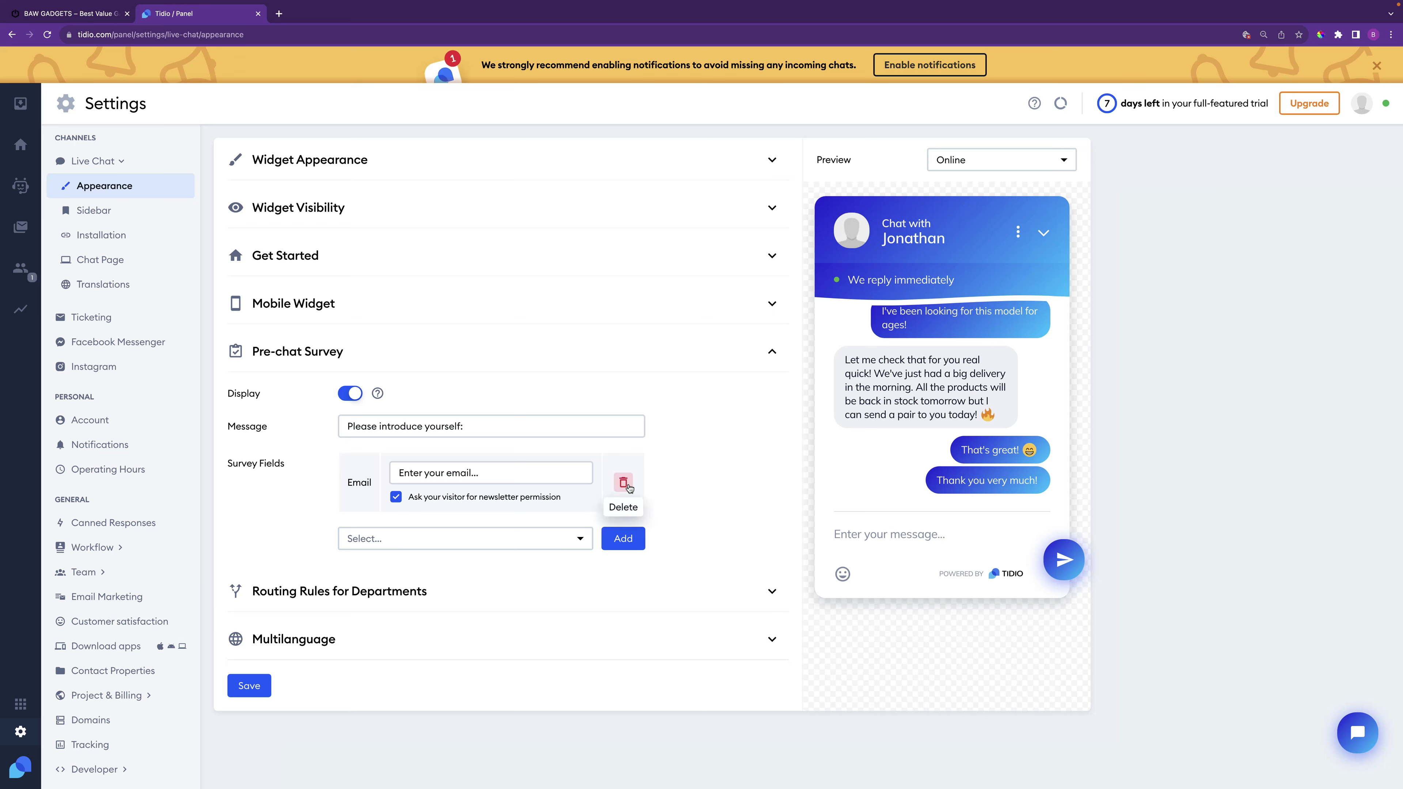
click(624, 482)
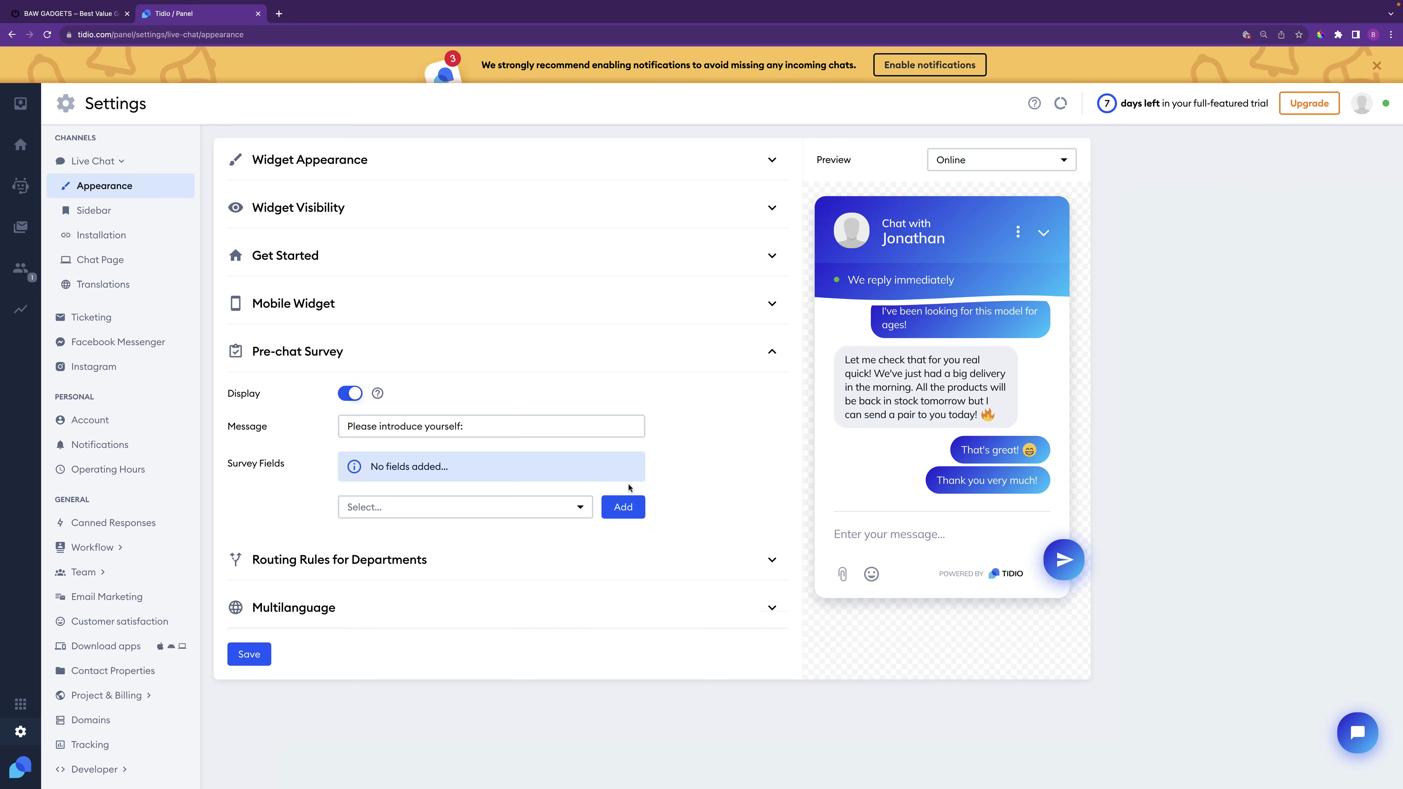
click(256, 656)
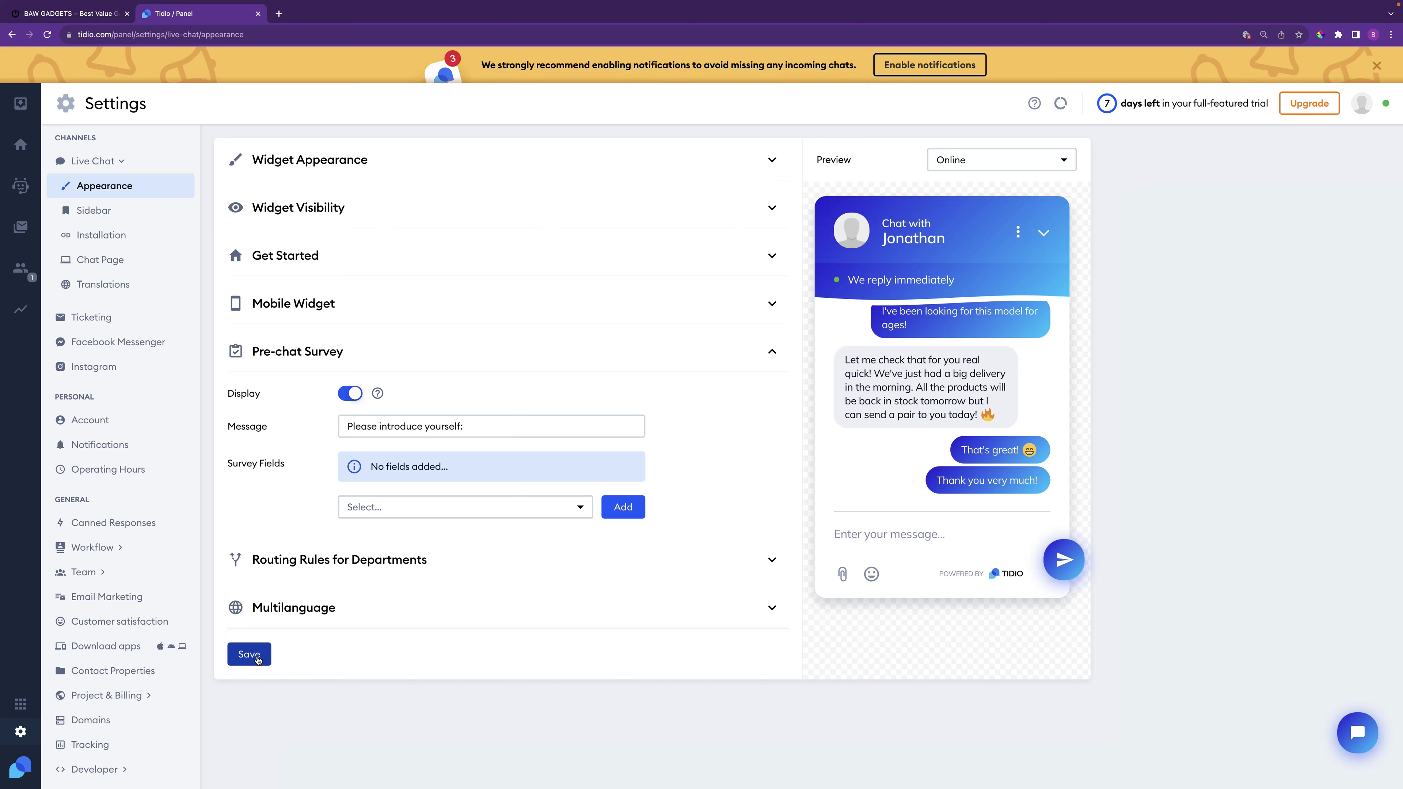
click(771, 355)
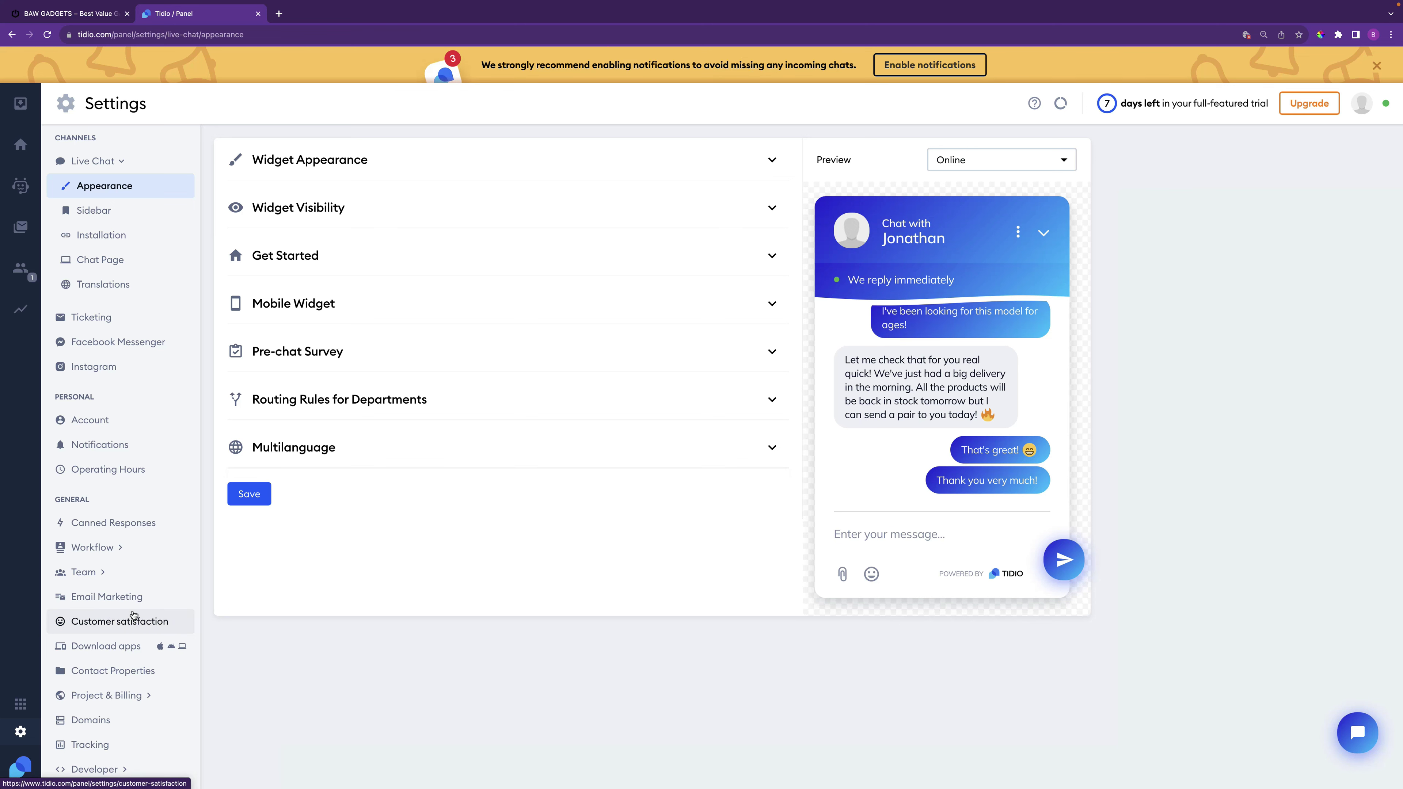
Go to the Download apps page in the Settings sidebar
click(126, 652)
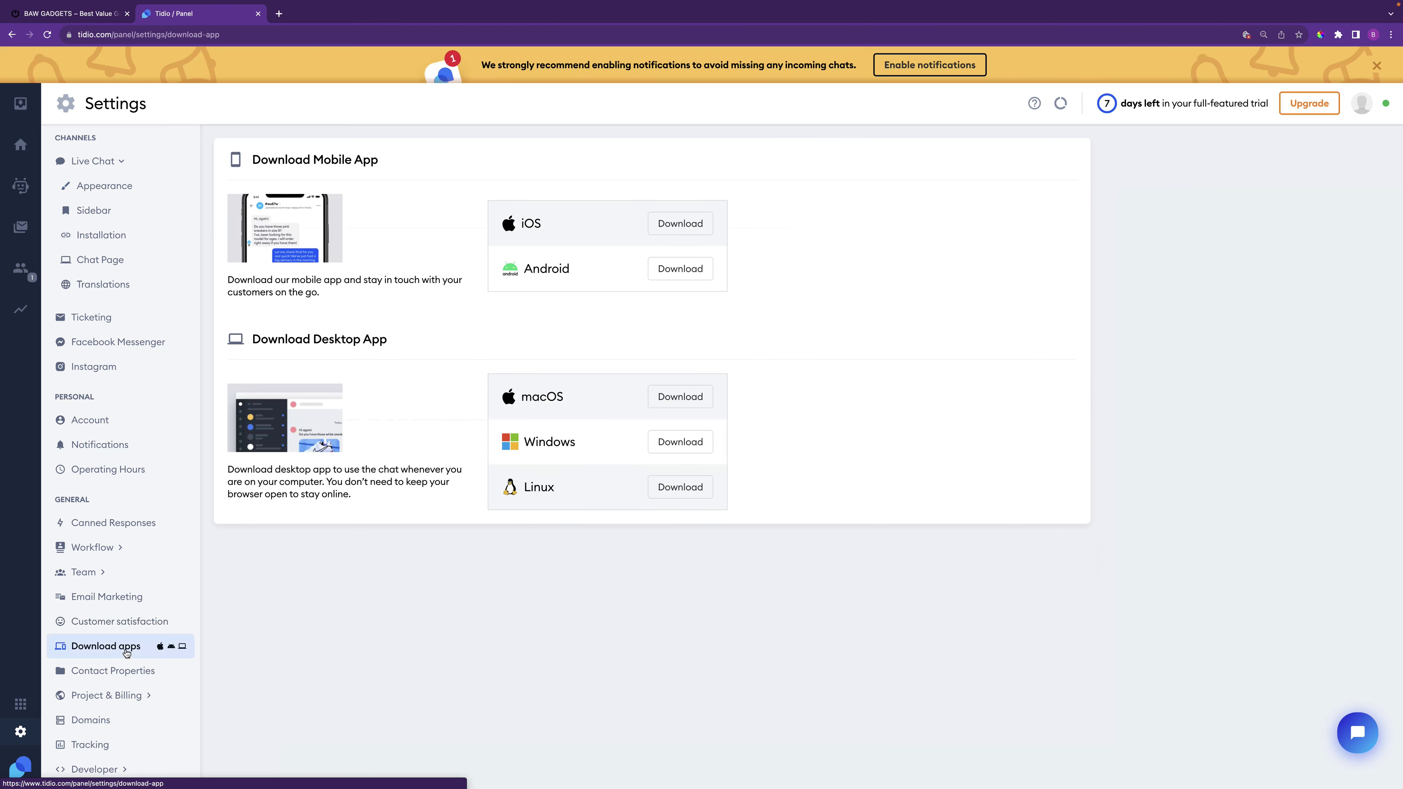